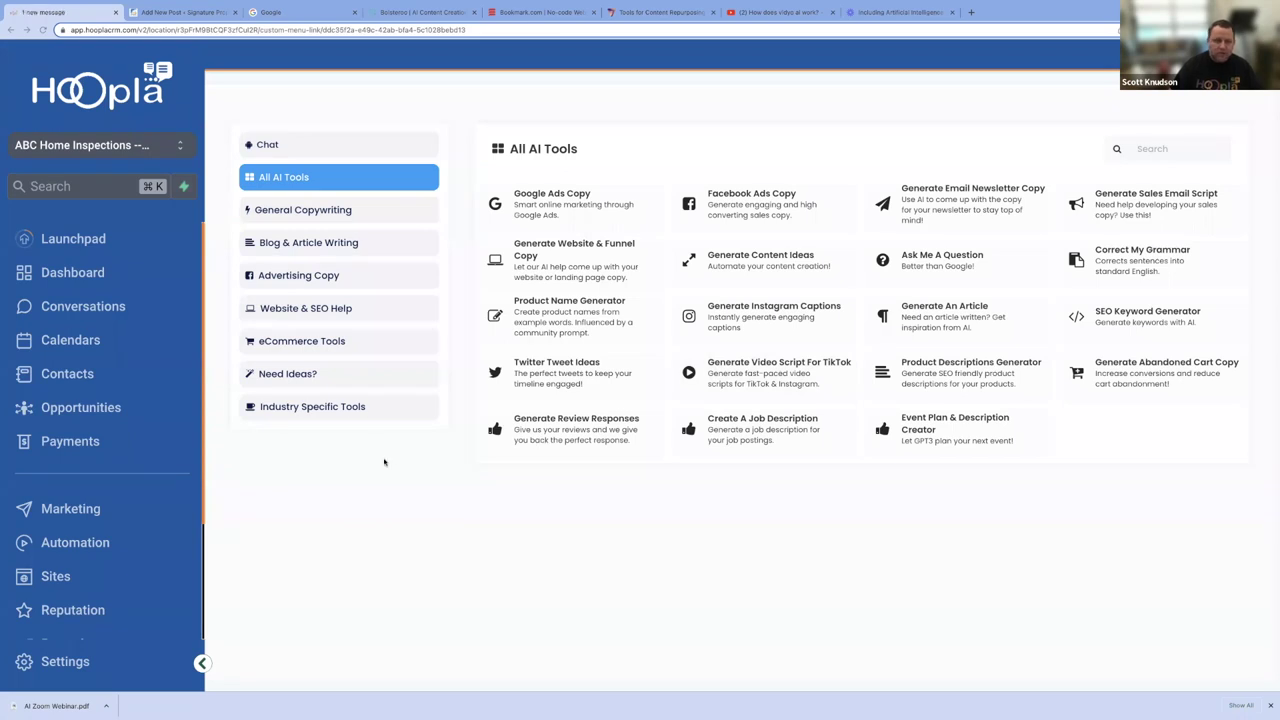
# - Generate a real estate listing description from the pasted property address and short description, ending "new flooring, floor to ceiling windows"
pyautogui.click(346, 410)
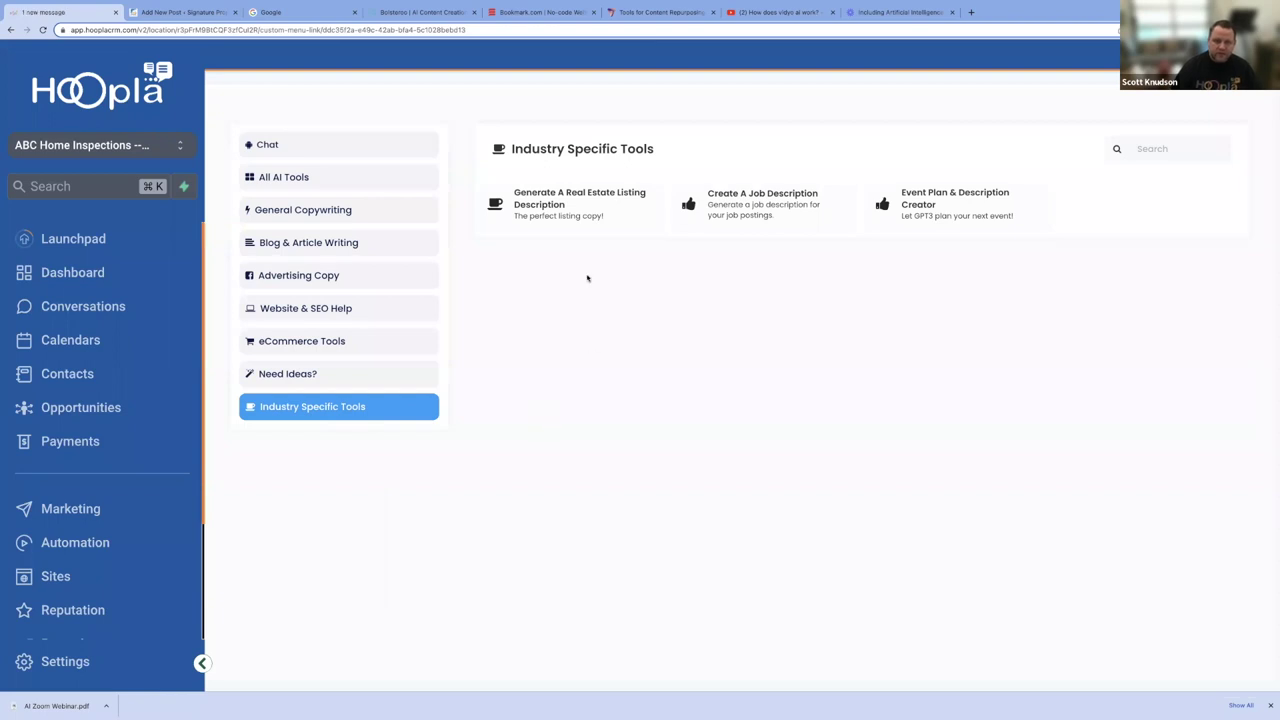
pyautogui.click(551, 213)
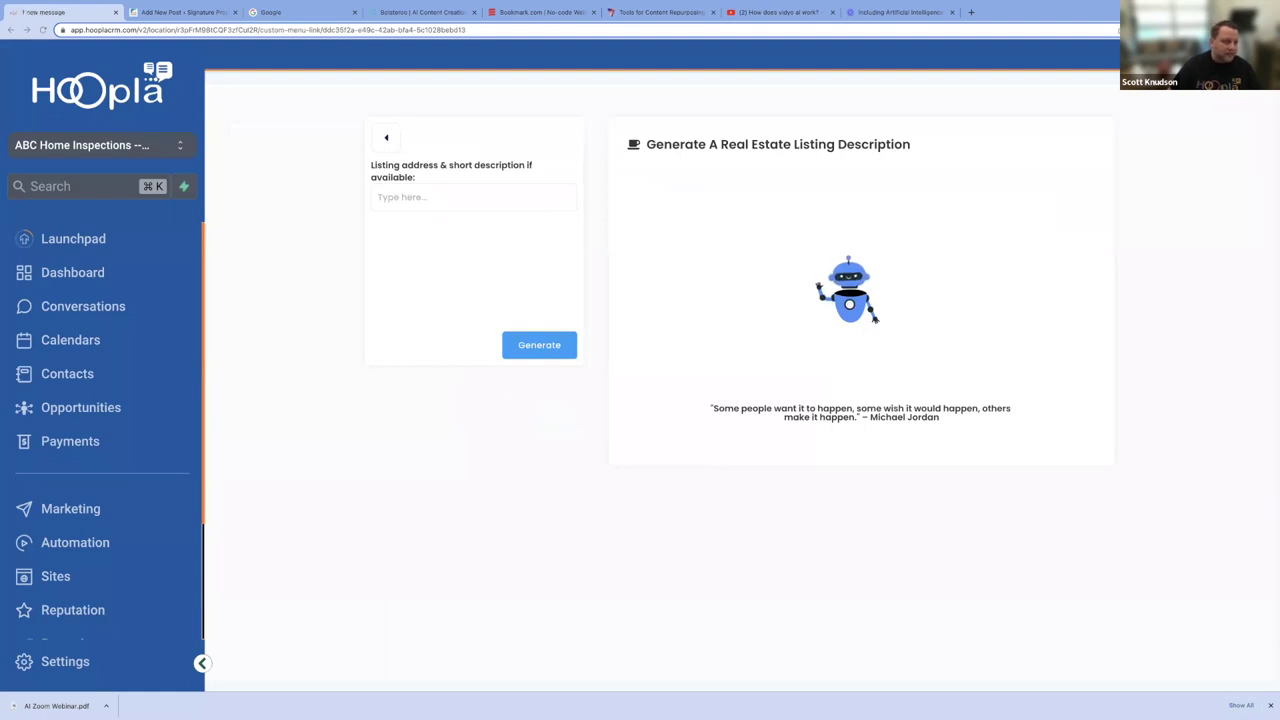
pyautogui.rightClick(395, 198)
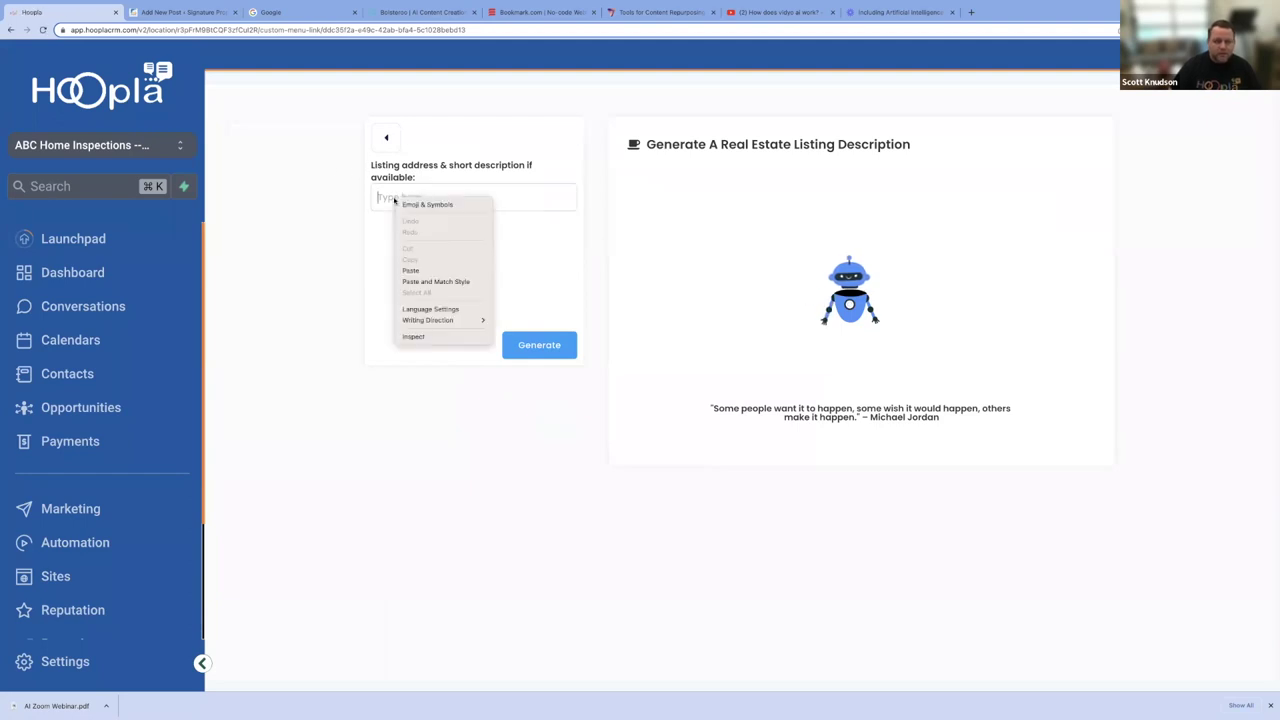
pyautogui.click(422, 271)
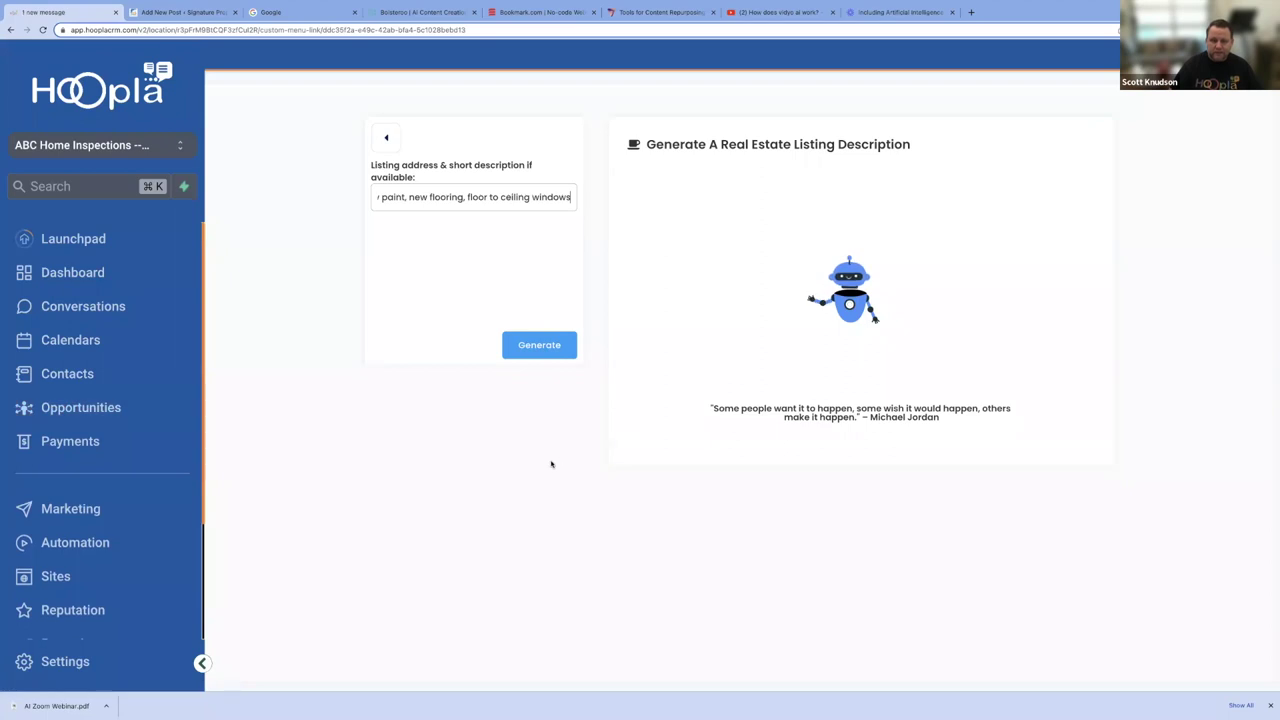
pyautogui.click(543, 349)
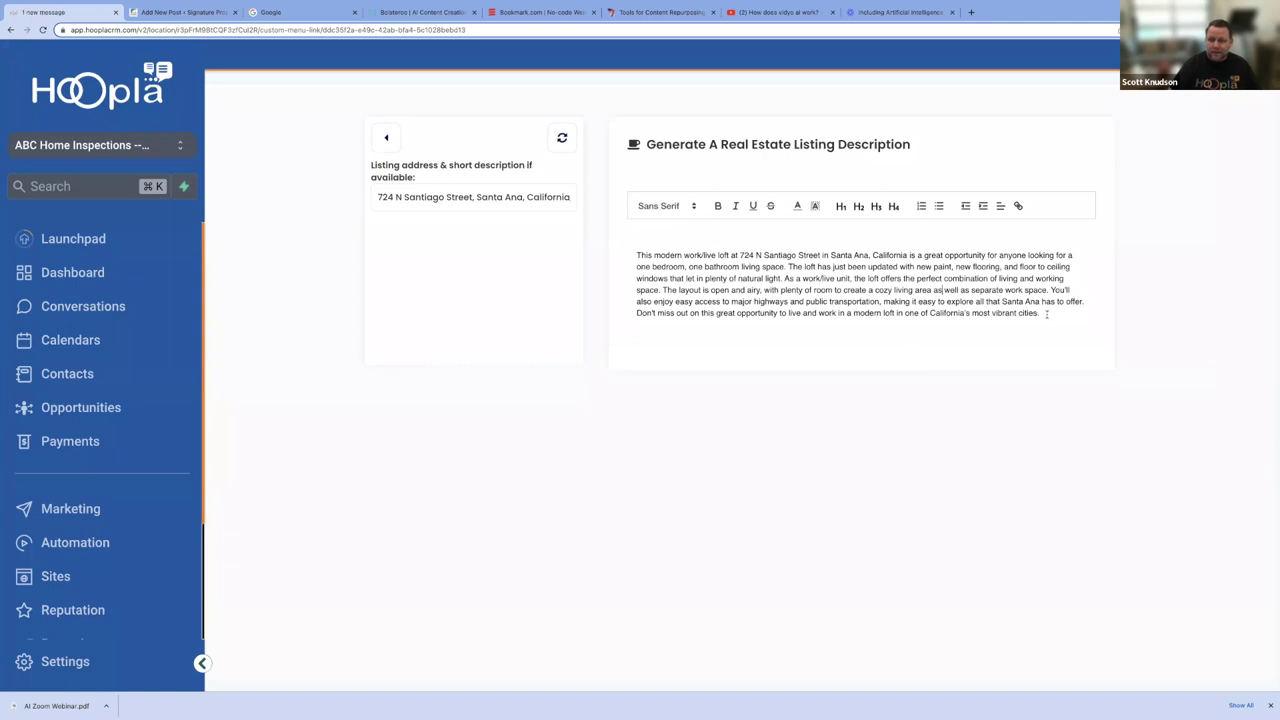
# - Highlight the generated listing text for review and briefly check the WordPress draft "How to clean your front load washer?"
pyautogui.moveTo(1042, 313); pyautogui.dragTo(634, 254)
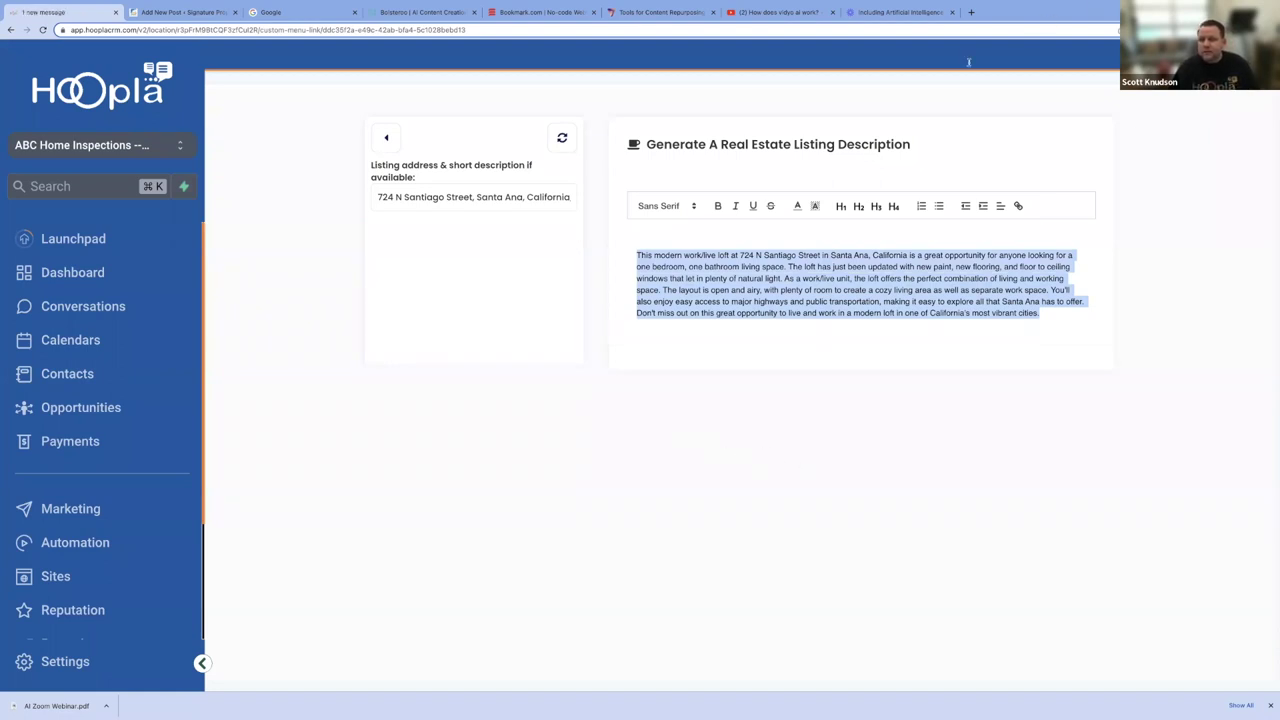
pyautogui.click(1050, 415)
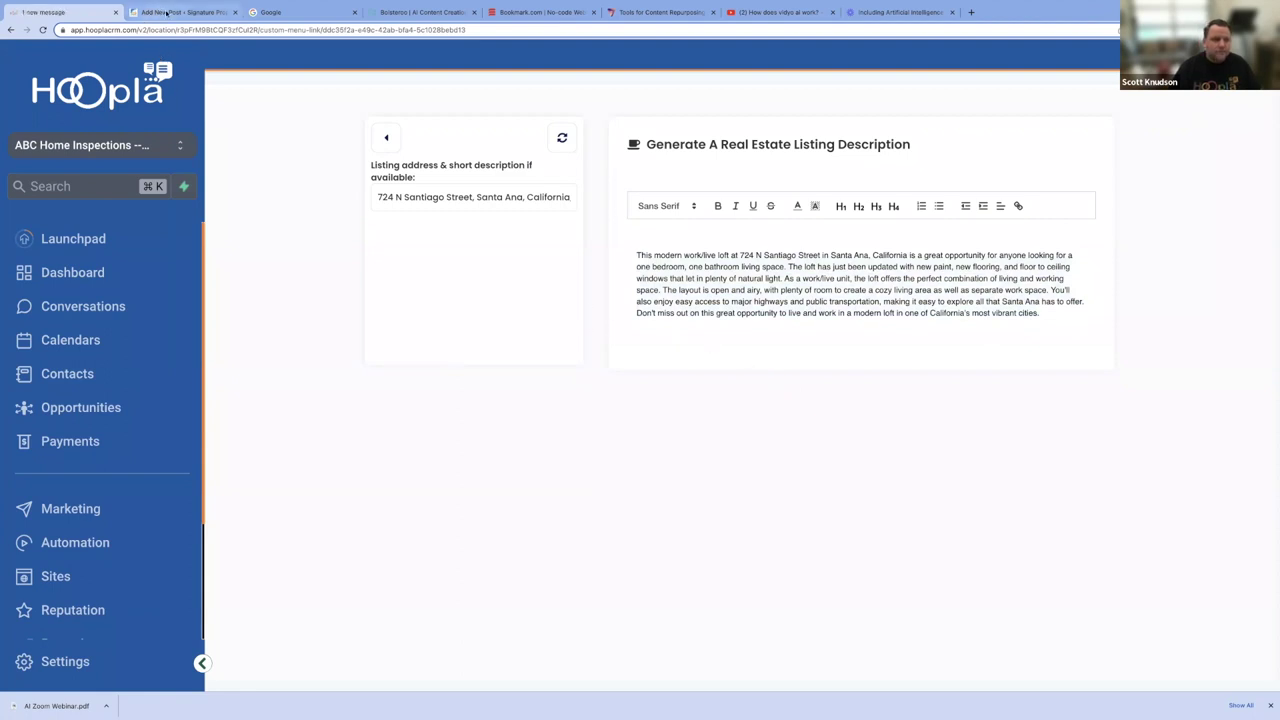
pyautogui.click(167, 13)
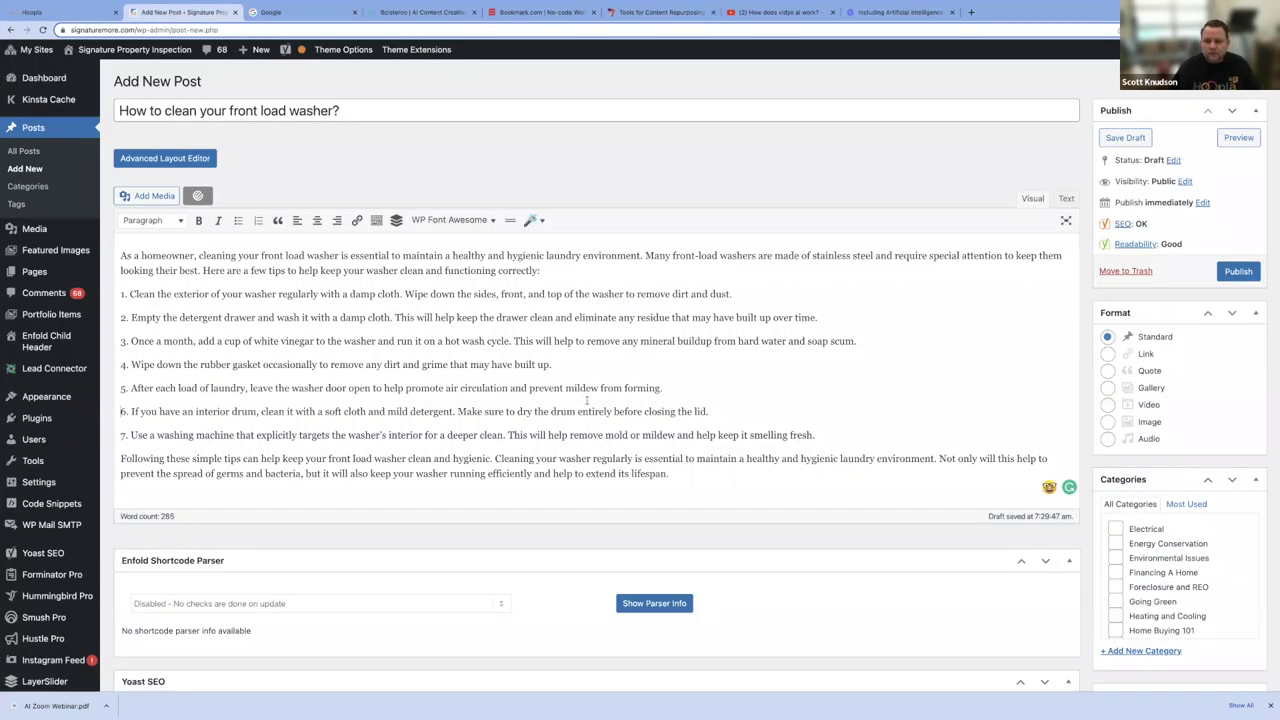
pyautogui.hotkey('ctrl', 'shift', 'Tab')
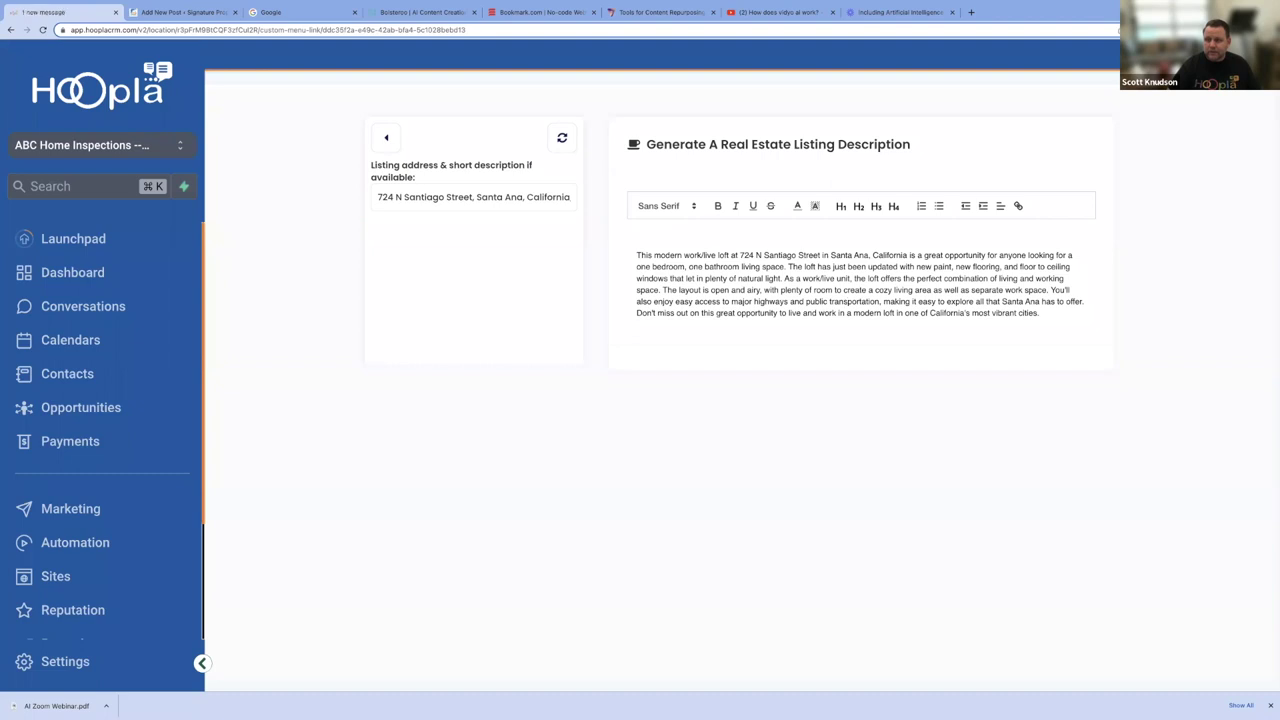
# - Switch to the presentation and advance to the "Who Wants a Blog Post?" slide
pyautogui.click(1215, 104)
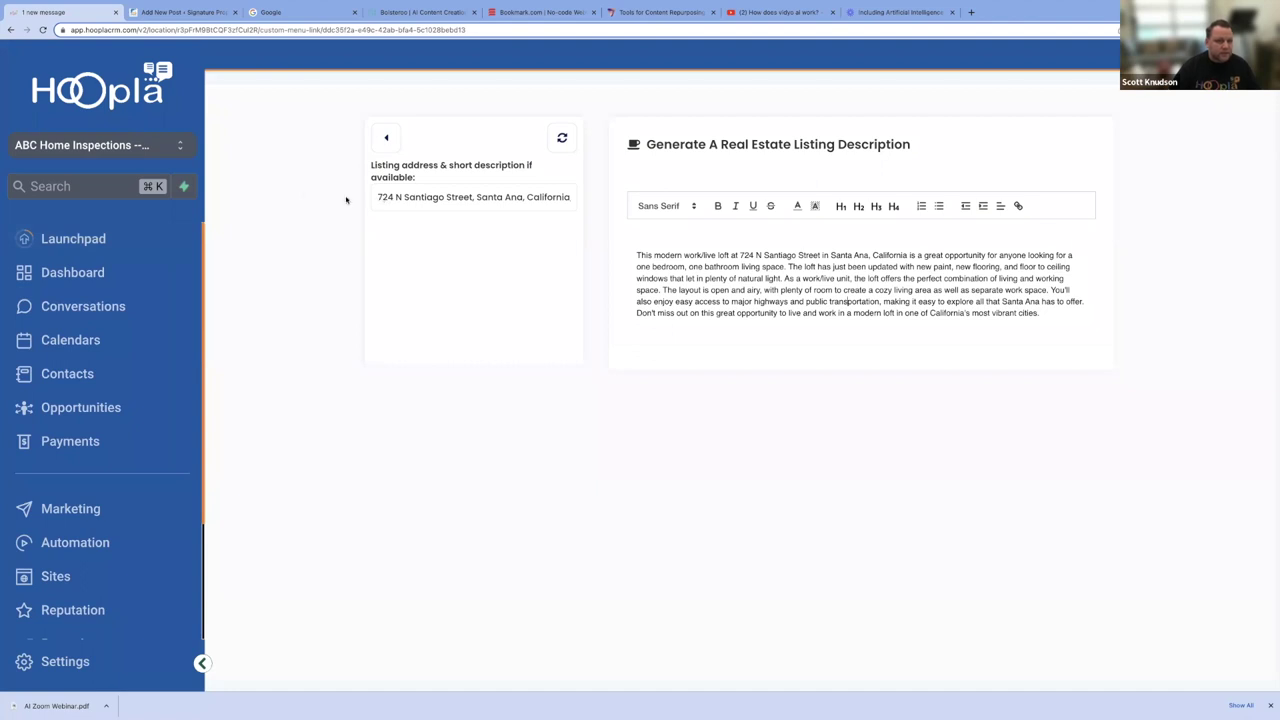
pyautogui.hotkey('ctrl', 'Right')
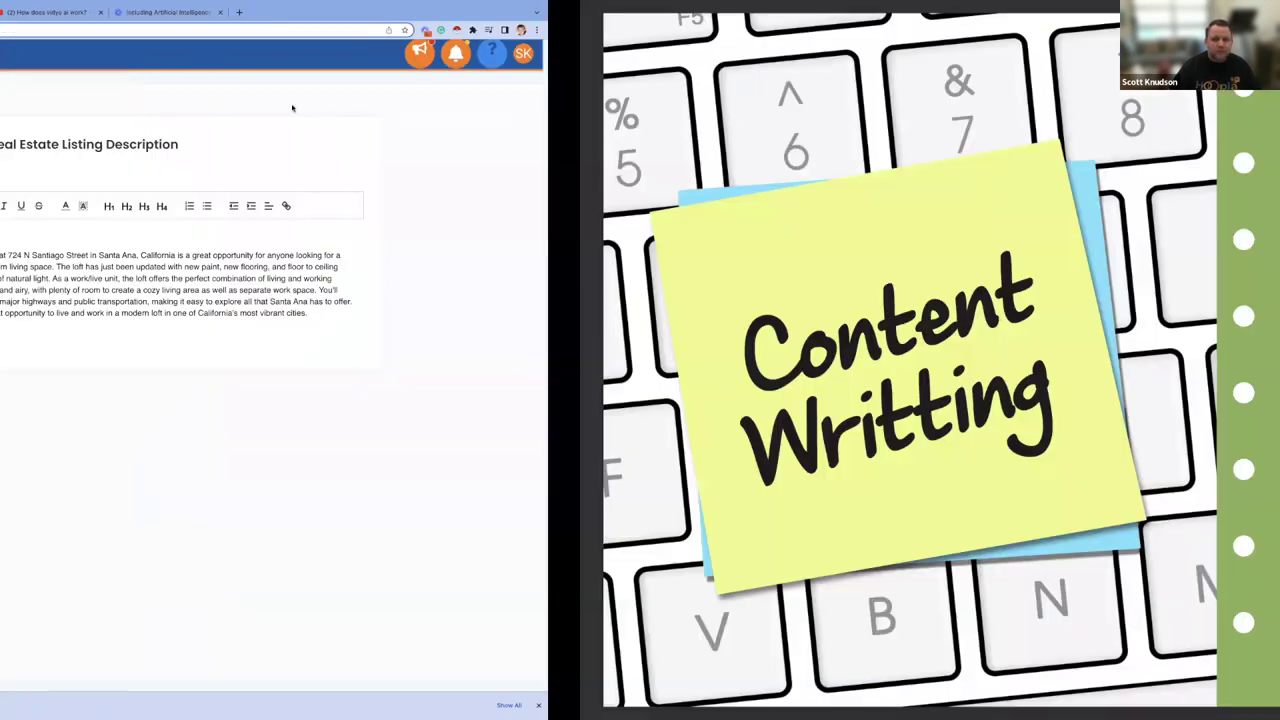
pyautogui.press('Right')
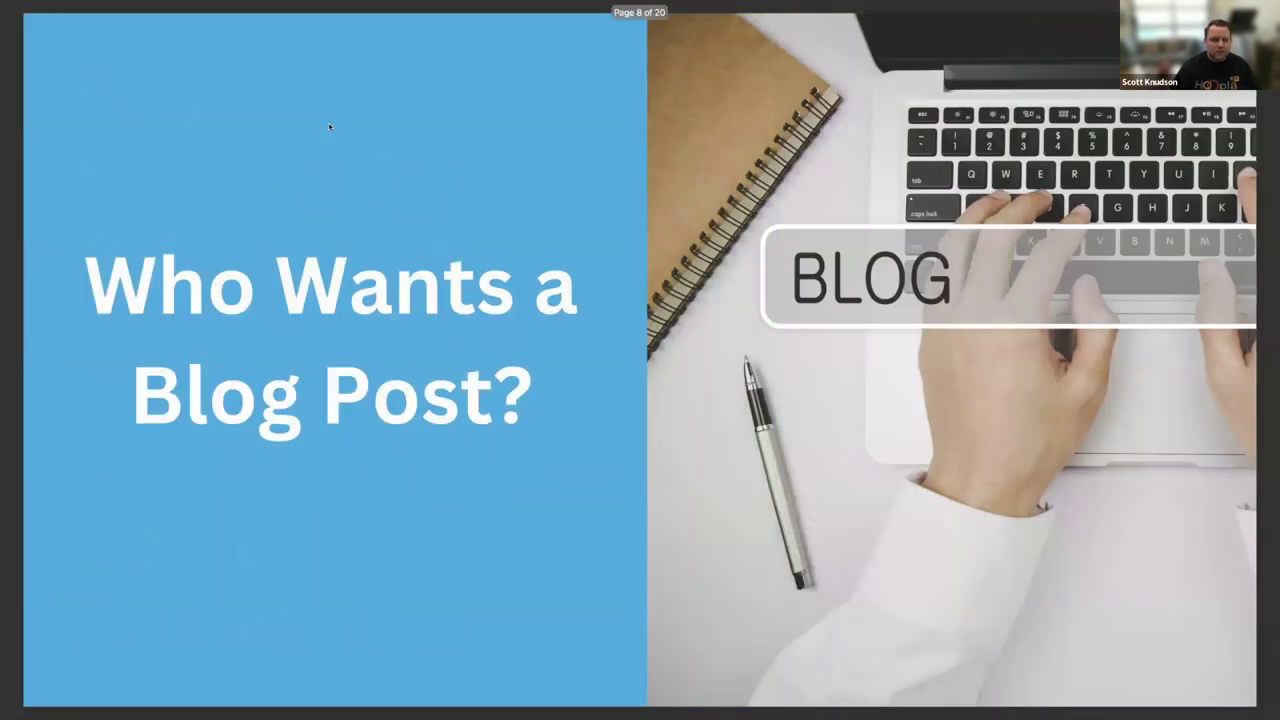
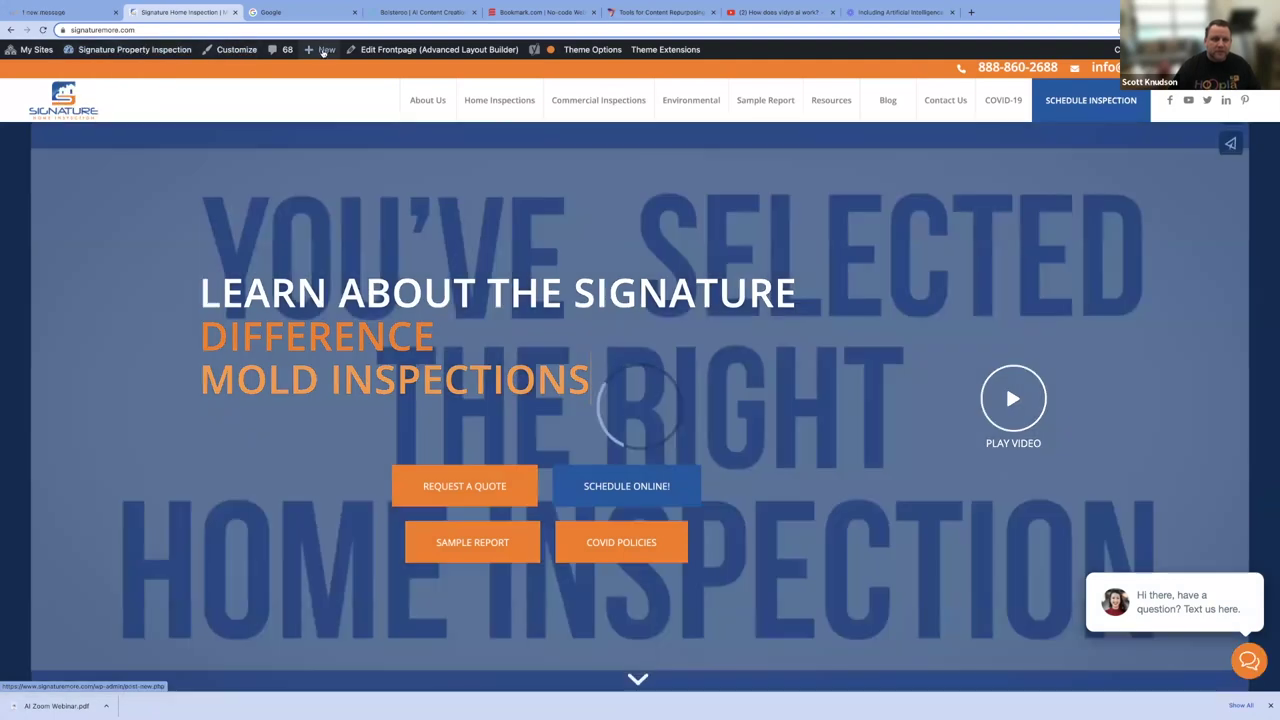
# - Open the list of all WordPress posts for the inspection site and examine the scheduled, draft and published blog posts
pyautogui.moveTo(322, 50)
pyautogui.click(314, 73)
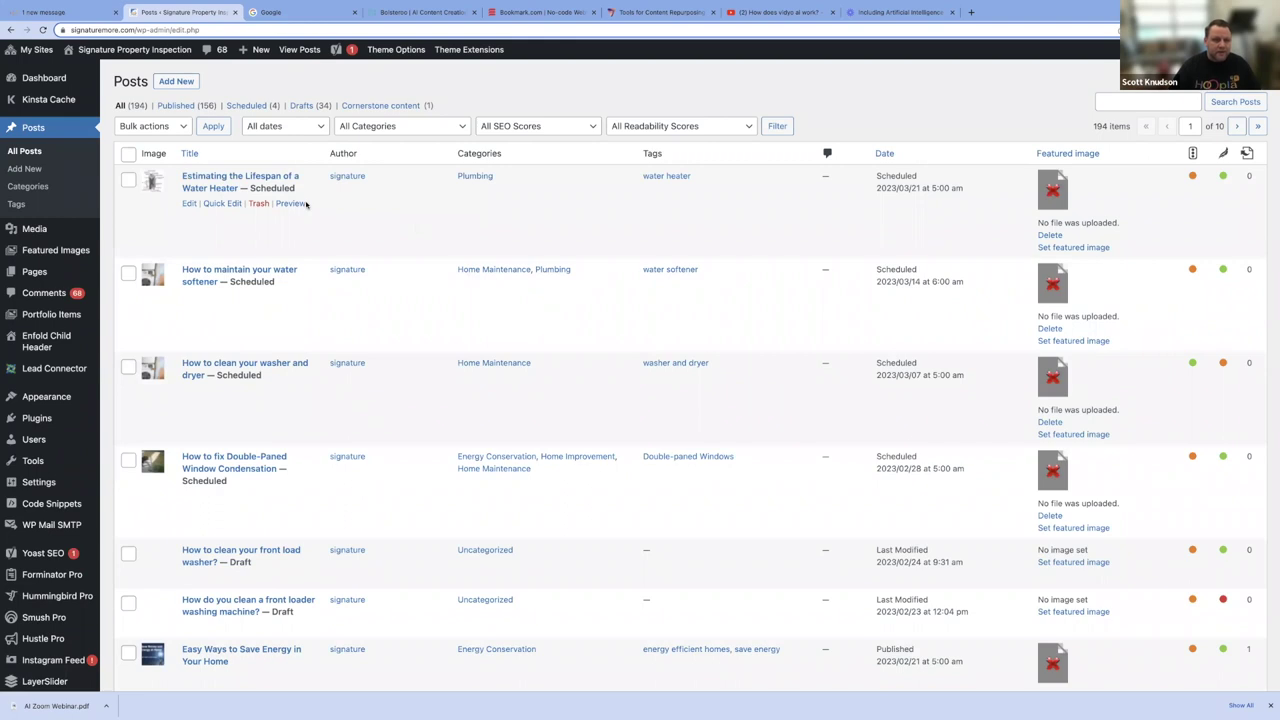
pyautogui.scroll(-2, 266, 220)
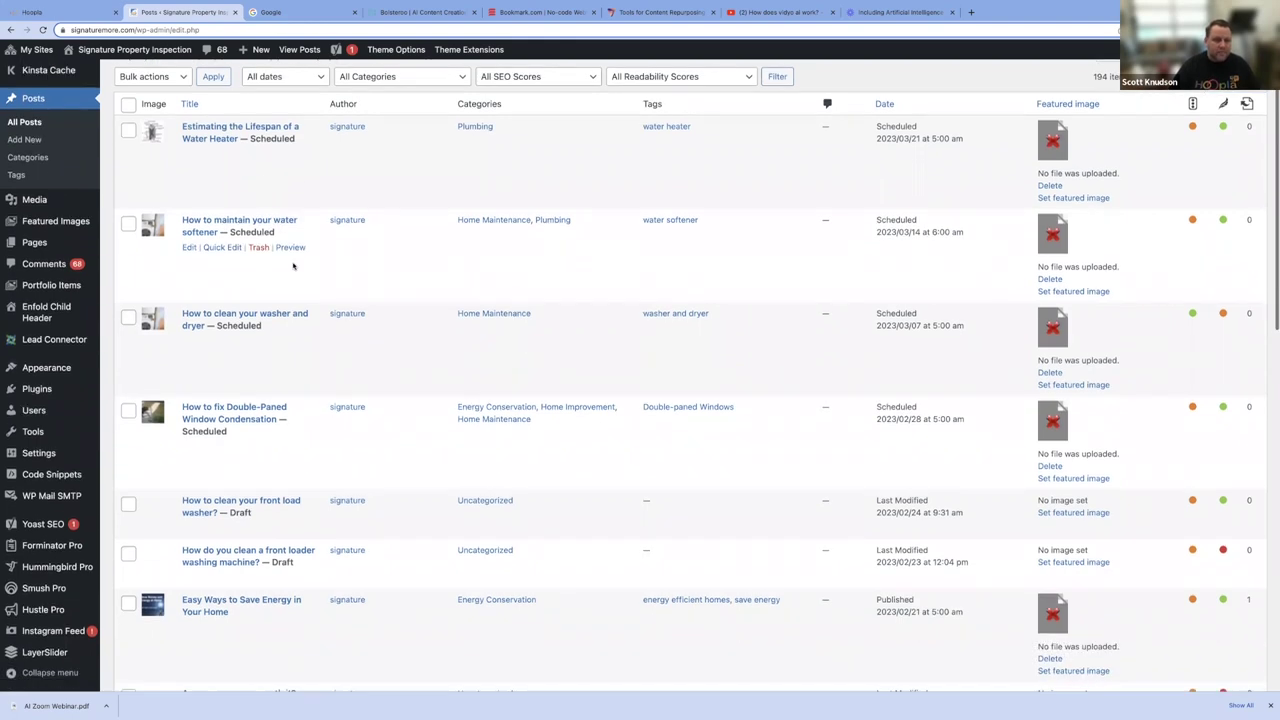
pyautogui.scroll(-2, 295, 285)
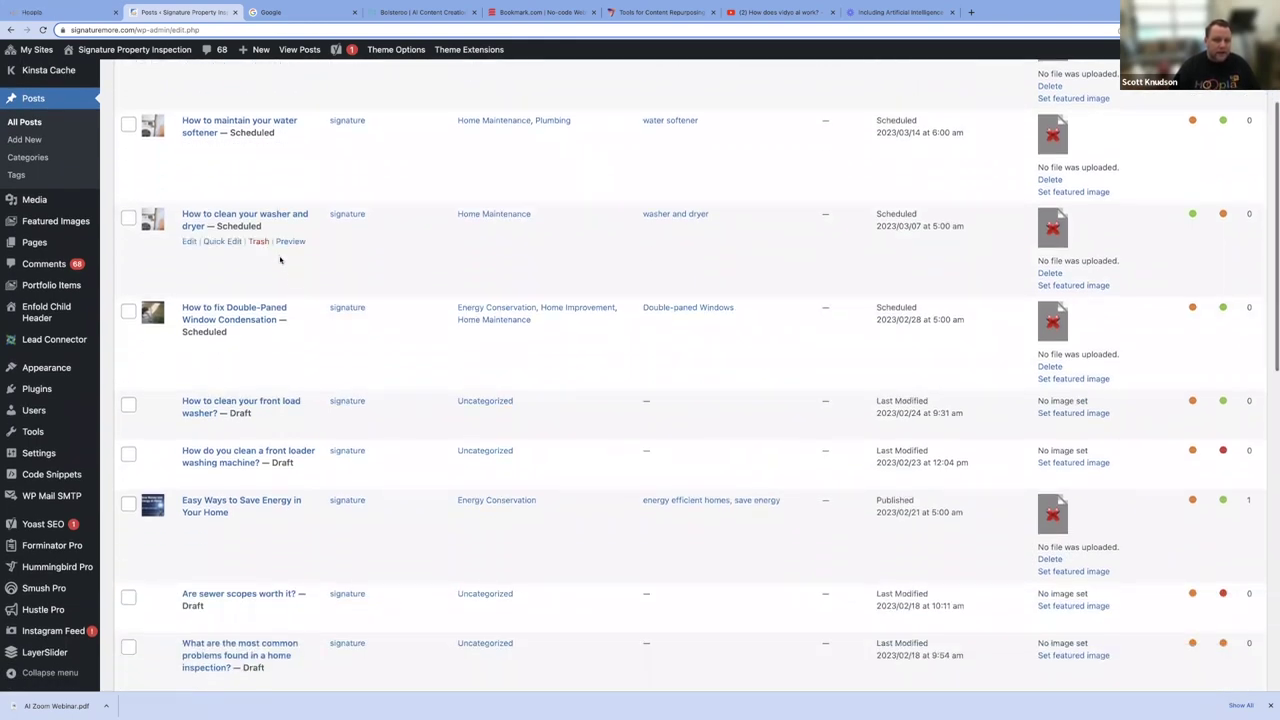
pyautogui.scroll(-2, 295, 272)
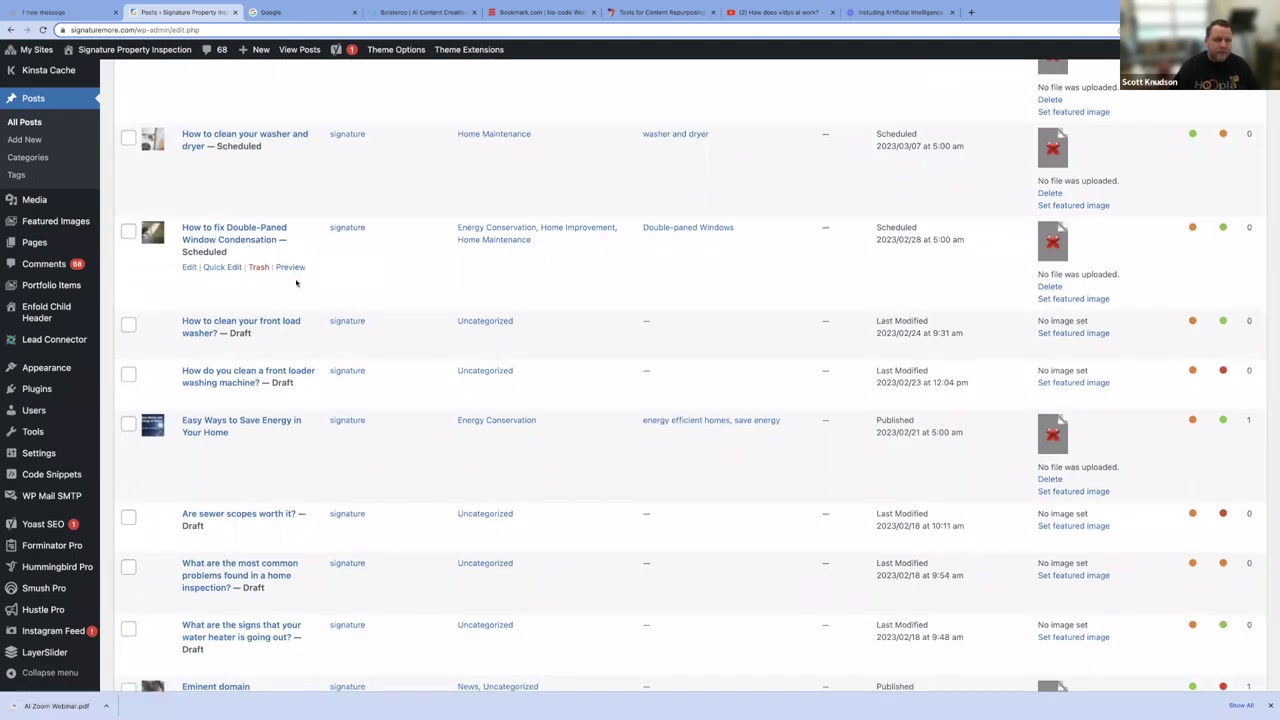
pyautogui.scroll(-2, 296, 284)
pyautogui.scroll(-2, 296, 284)
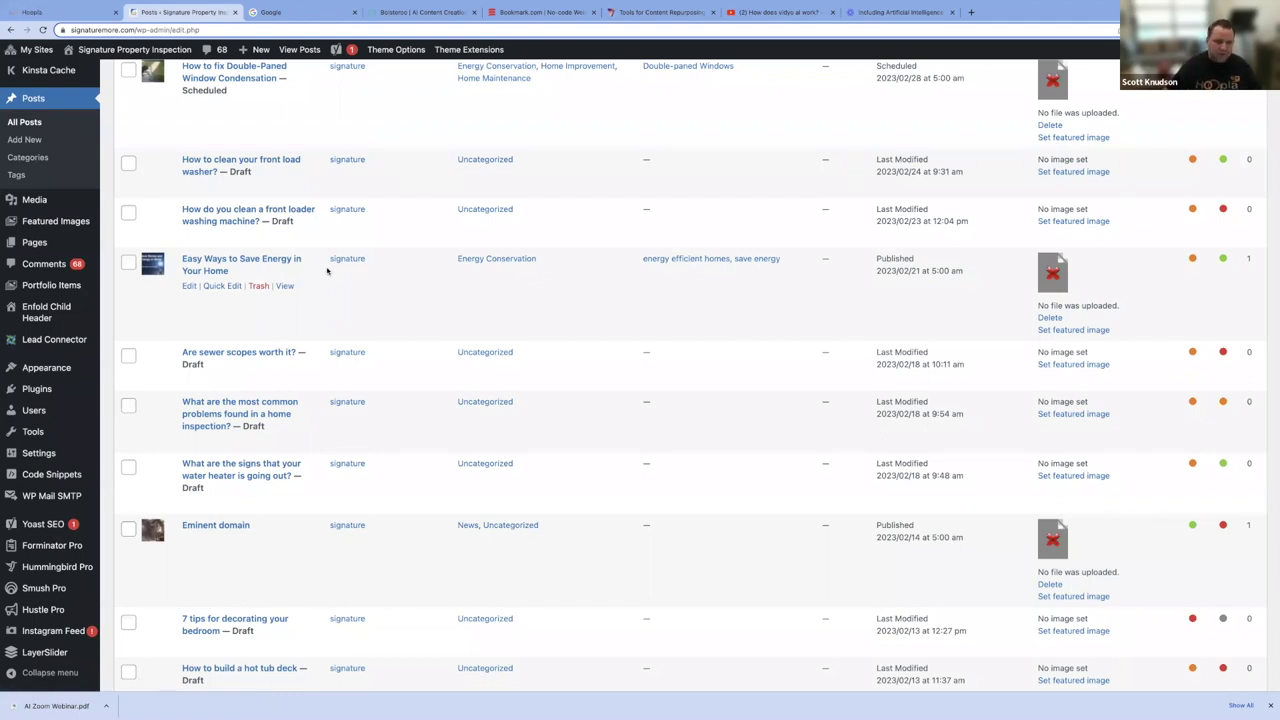
pyautogui.scroll(-1, 326, 298)
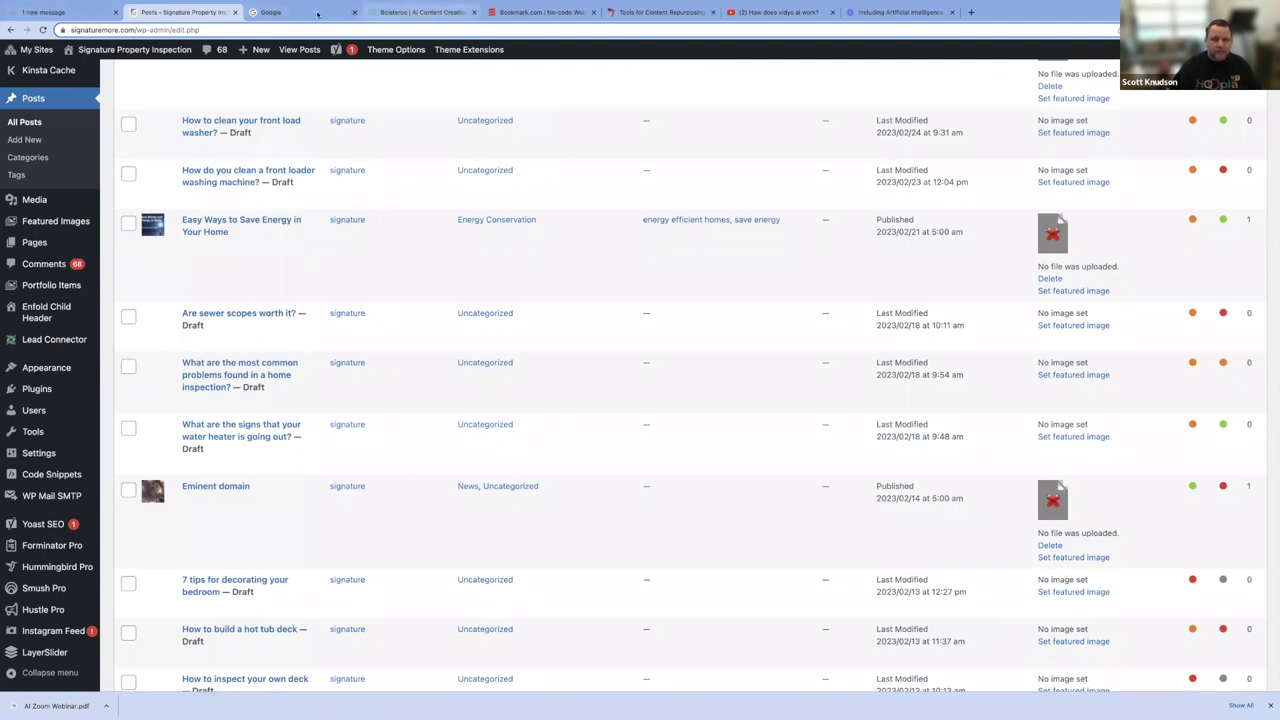
# - Switch back to Hoopla and generate an AI review response from the pasted customer review and the customer's name, highlighting the reply
pyautogui.click(102, 12)
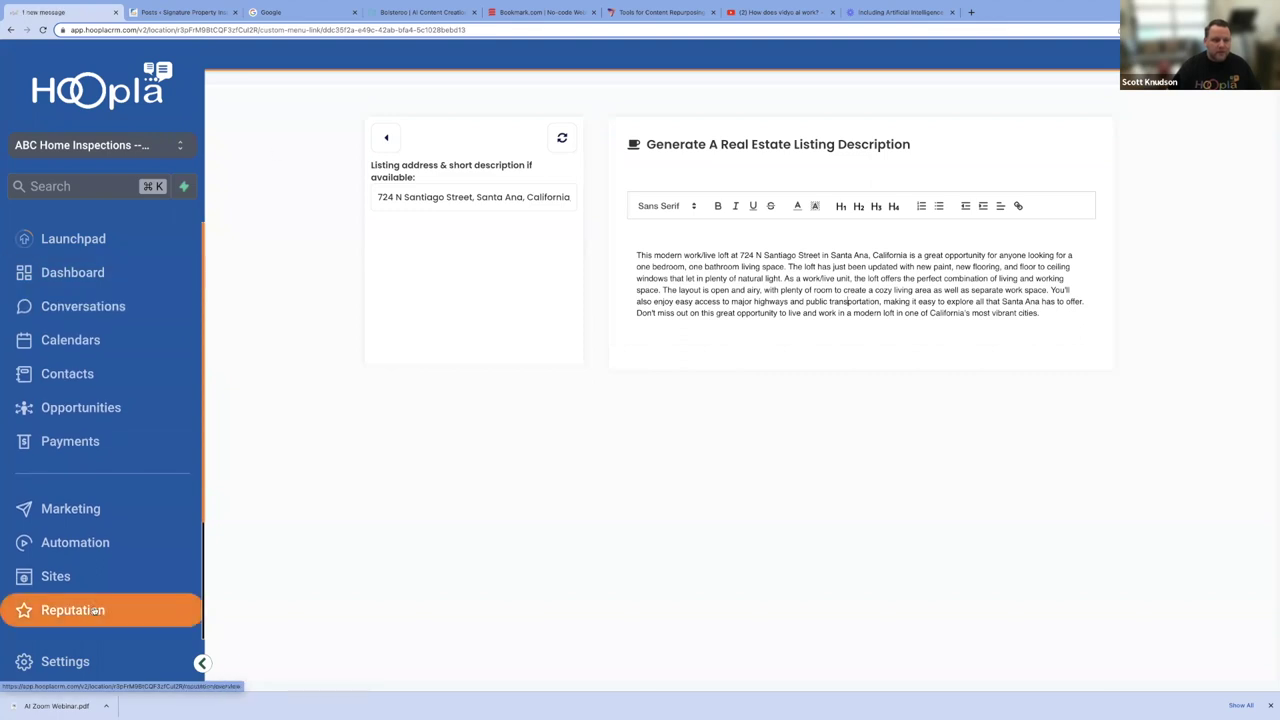
pyautogui.click(386, 138)
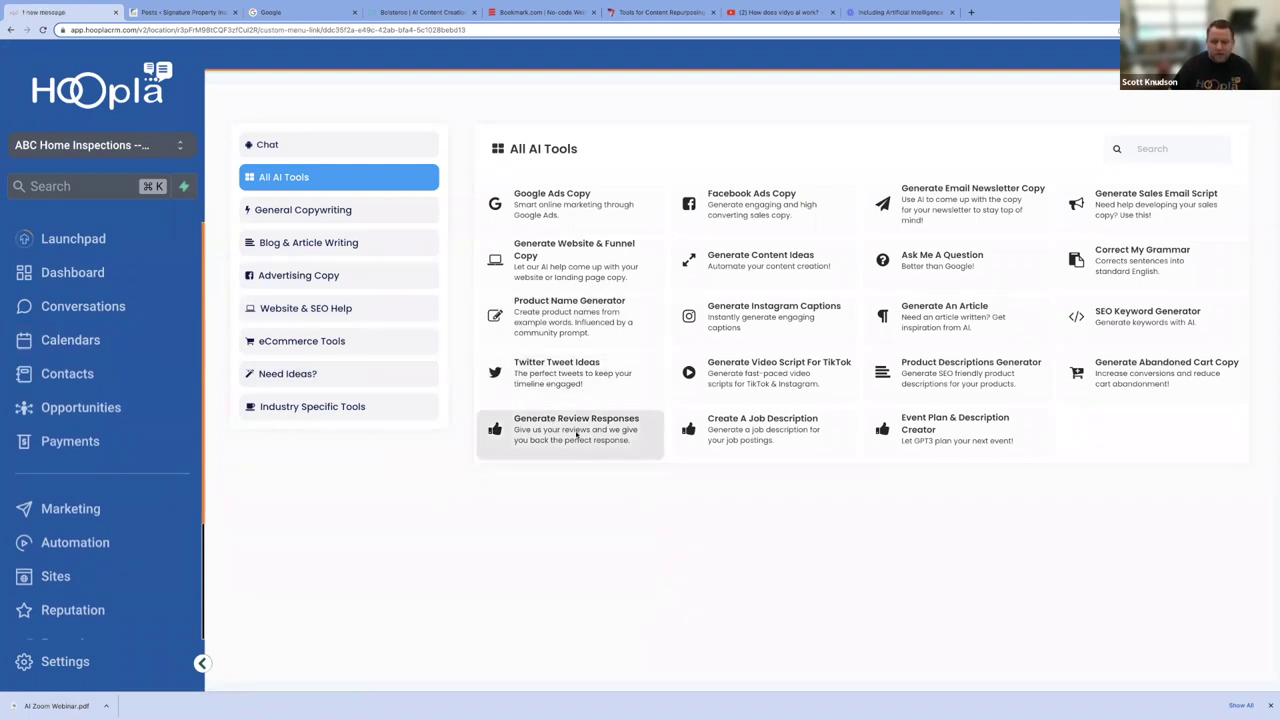
pyautogui.click(577, 433)
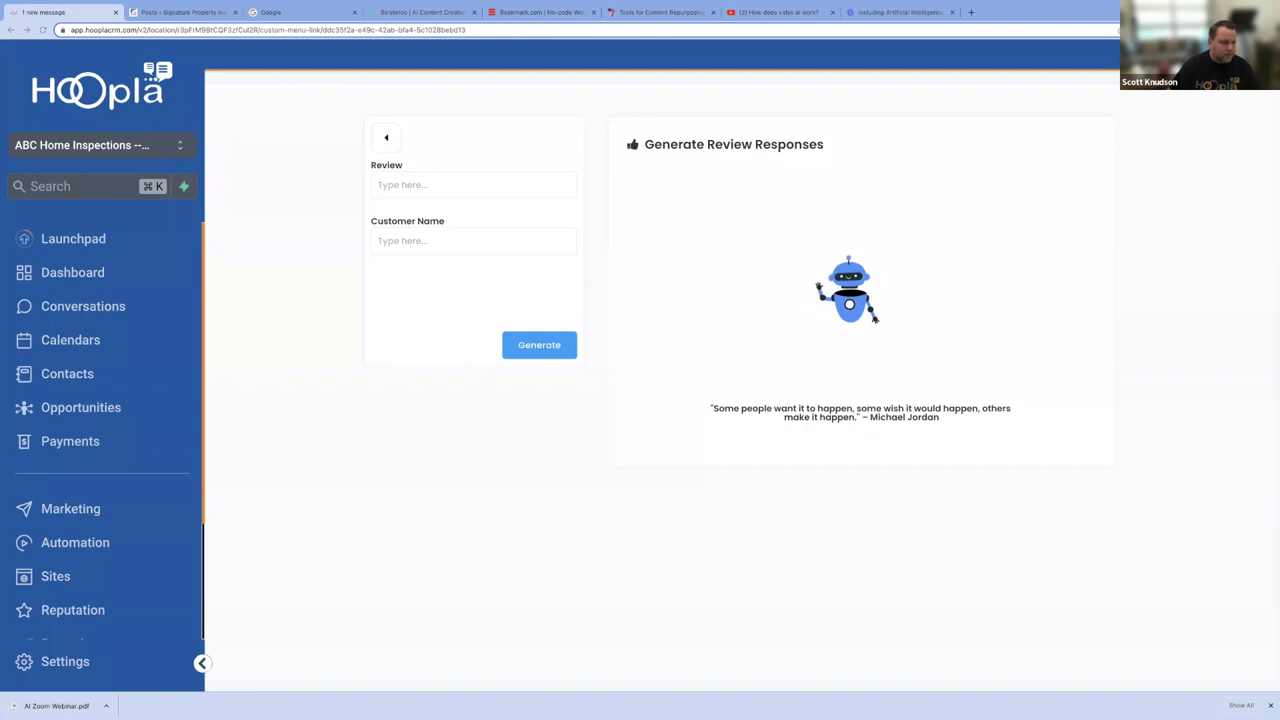
pyautogui.rightClick(424, 182)
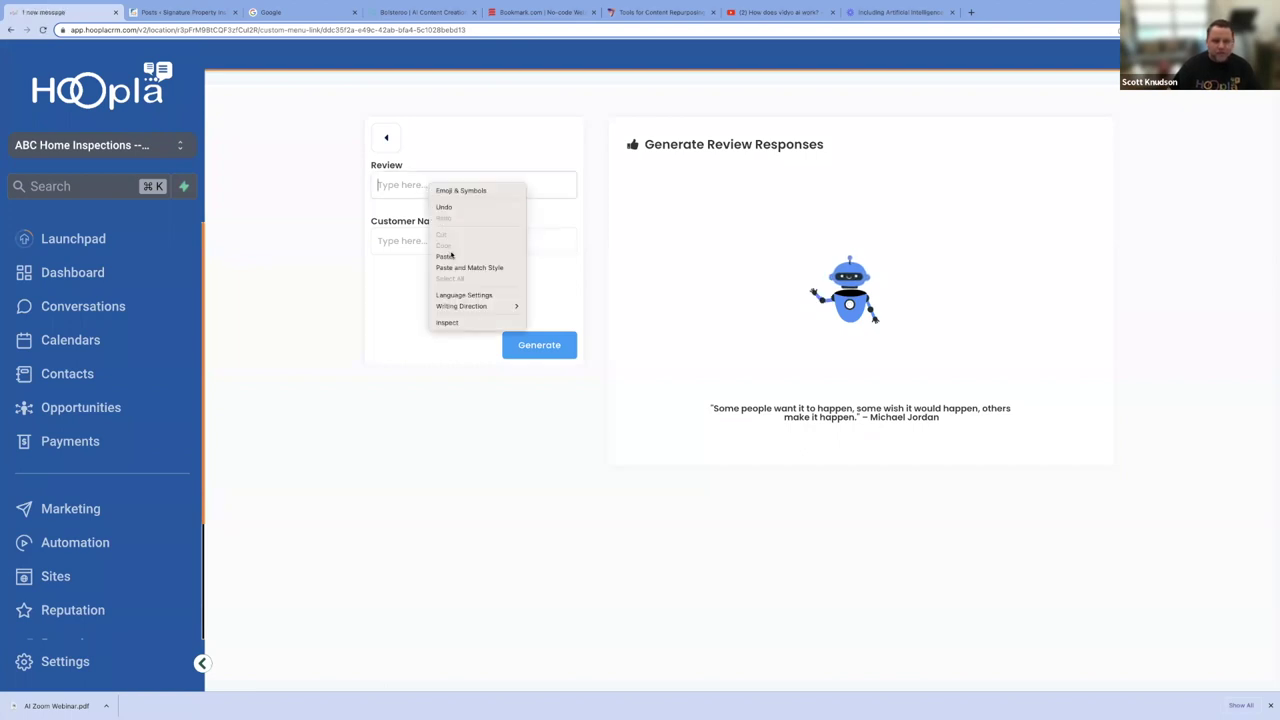
pyautogui.click(452, 256)
pyautogui.click(442, 245)
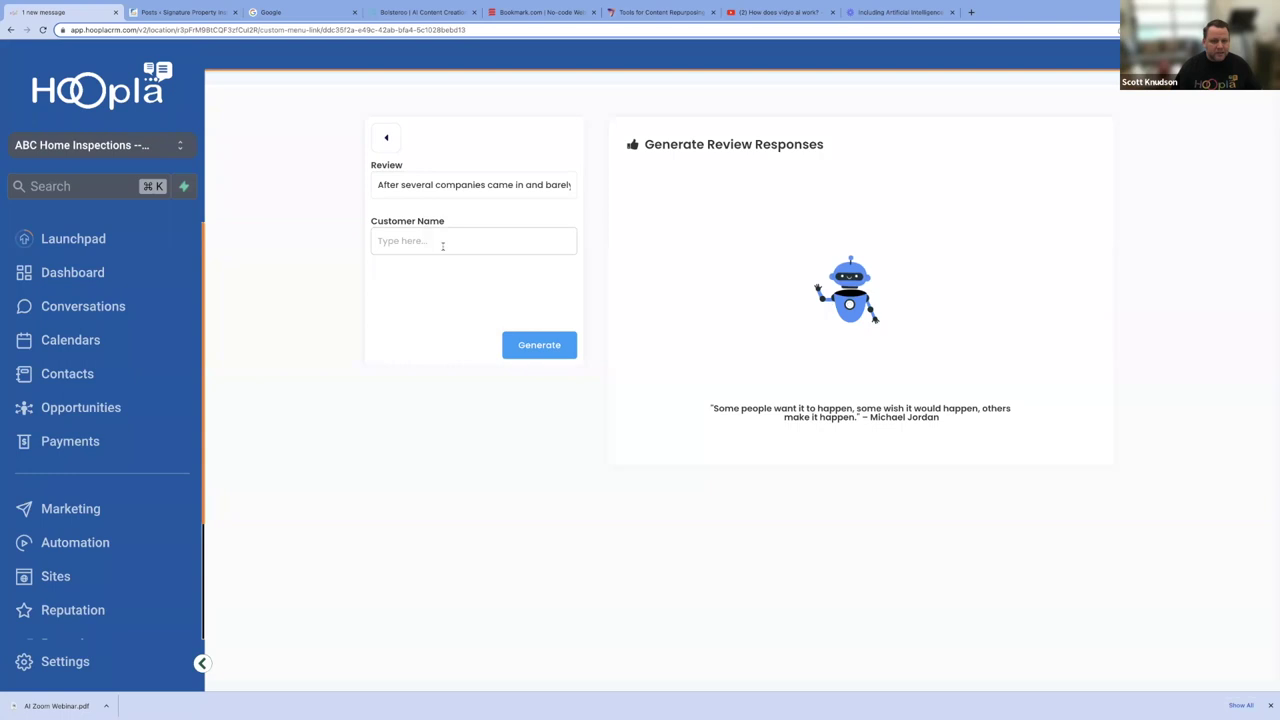
pyautogui.write('Steve')
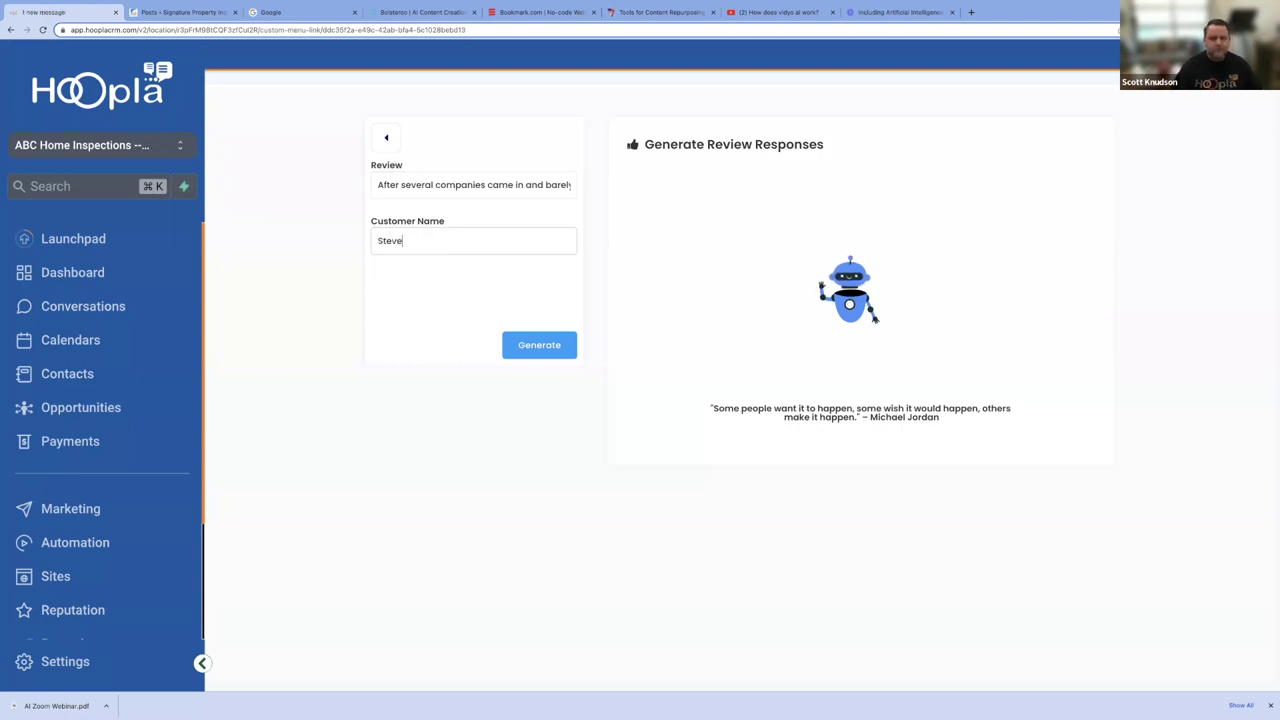
pyautogui.click(558, 346)
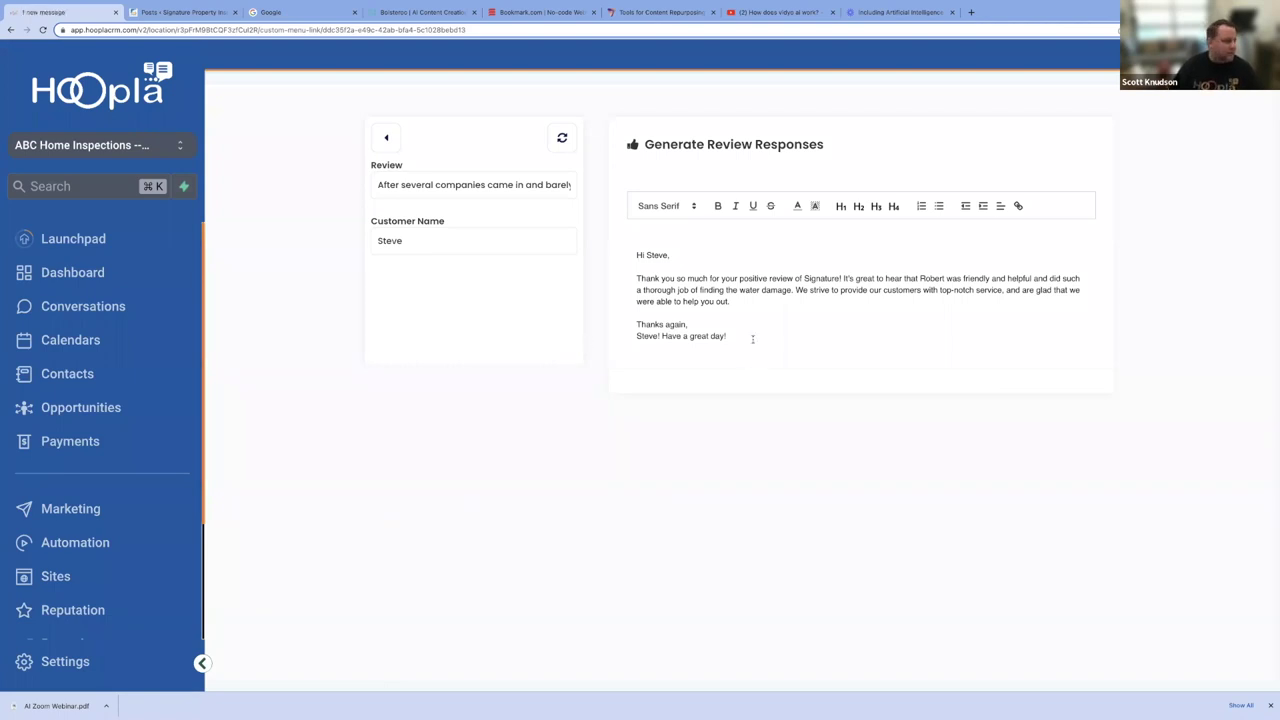
pyautogui.moveTo(730, 336); pyautogui.dragTo(636, 254)
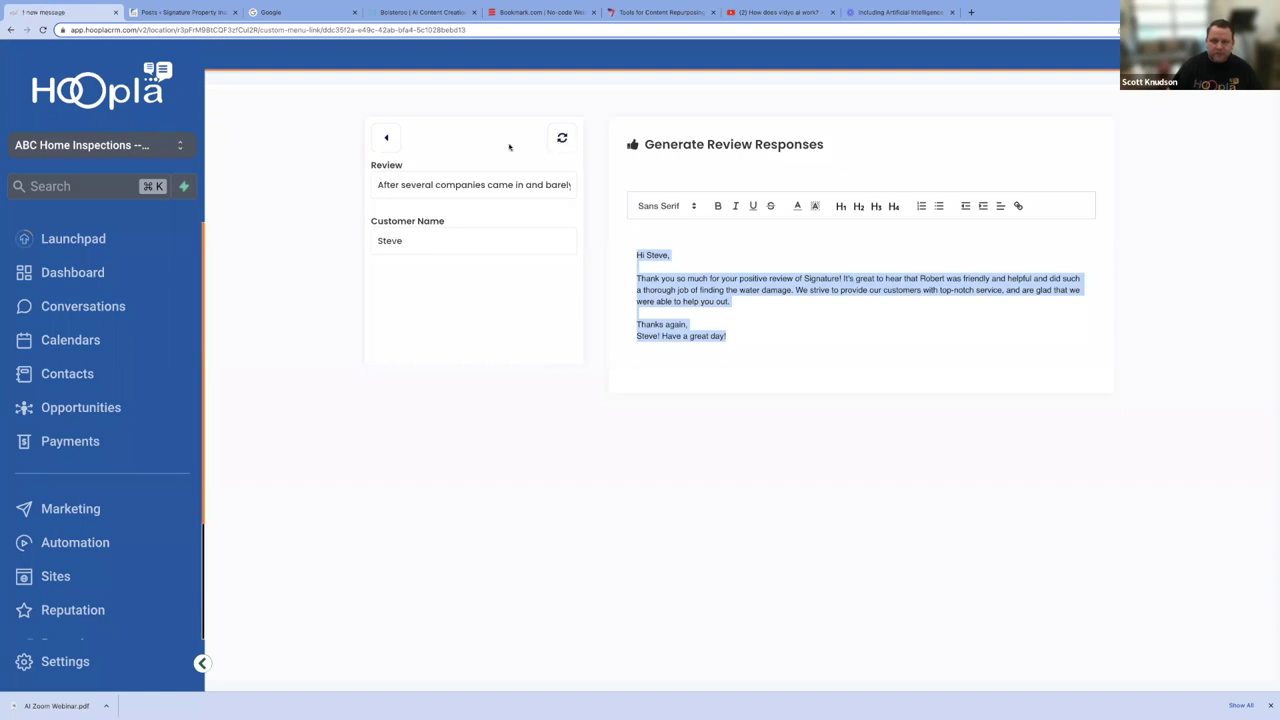
# - Generate Facebook Ads Copy for "Warren Home Inspections" with the description "Mold and indoor air quality inspections"
pyautogui.click(386, 138)
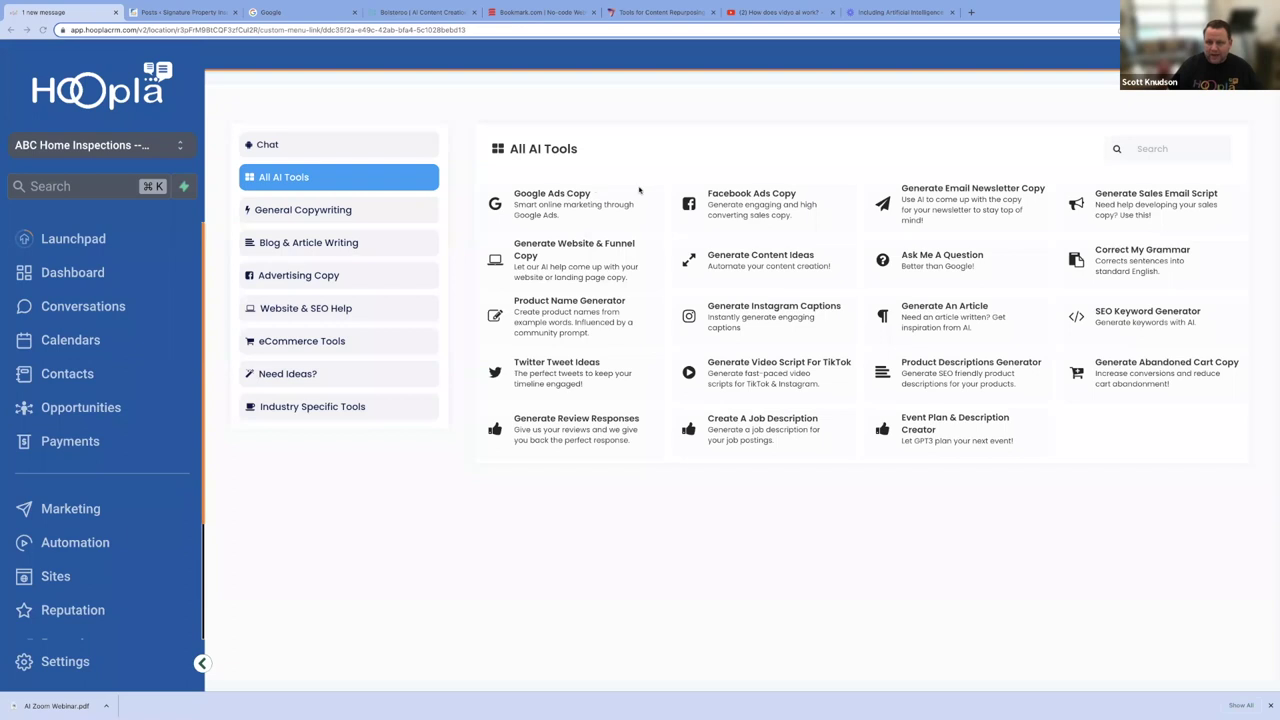
pyautogui.click(752, 202)
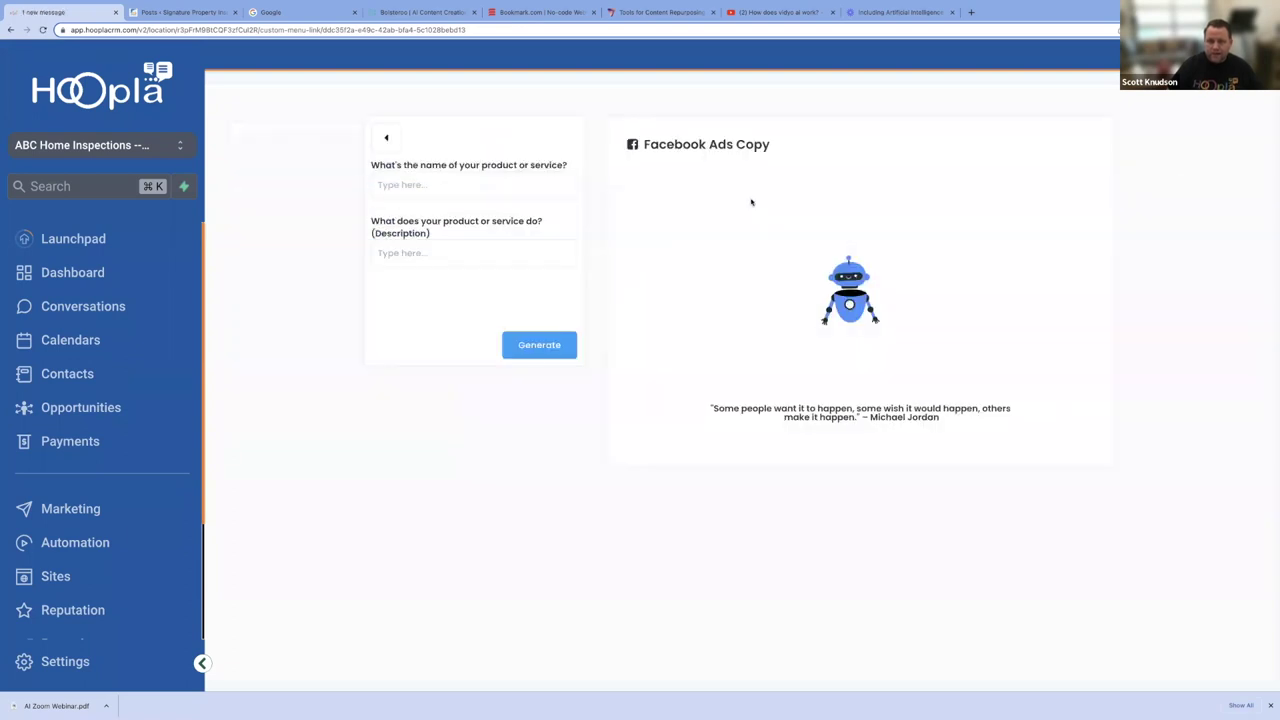
pyautogui.click(450, 188)
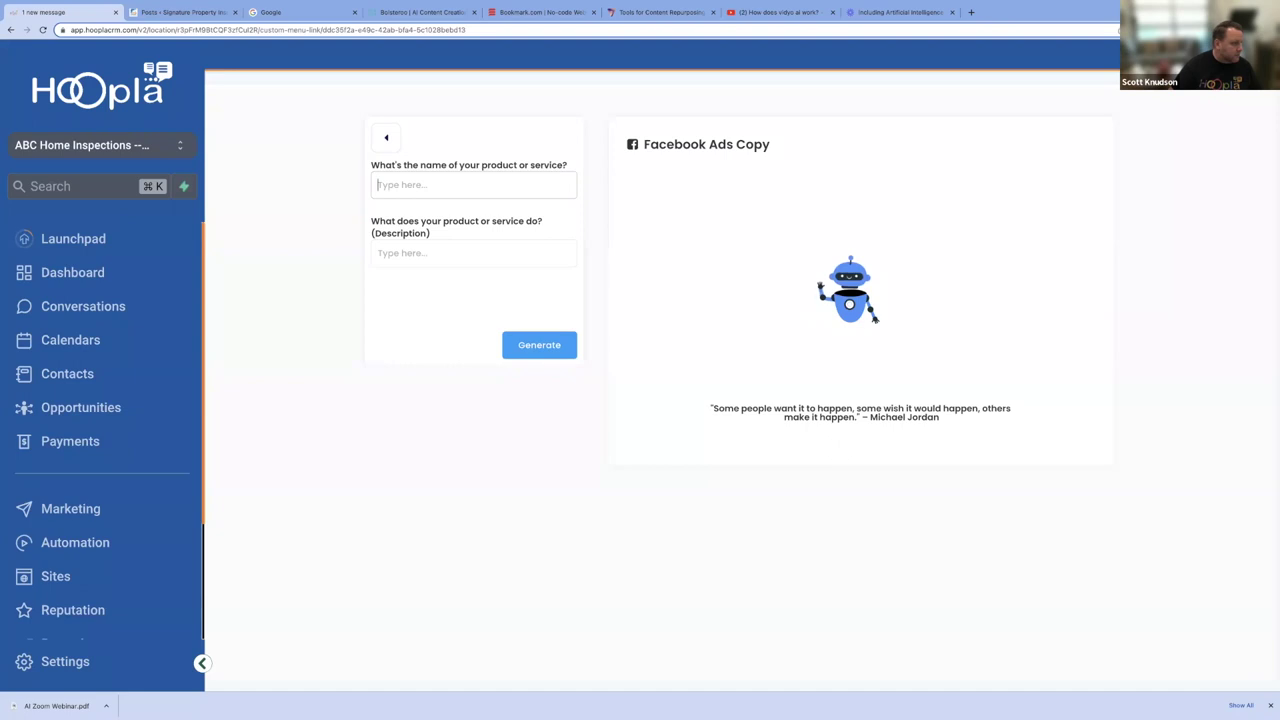
pyautogui.write('Worren Home')
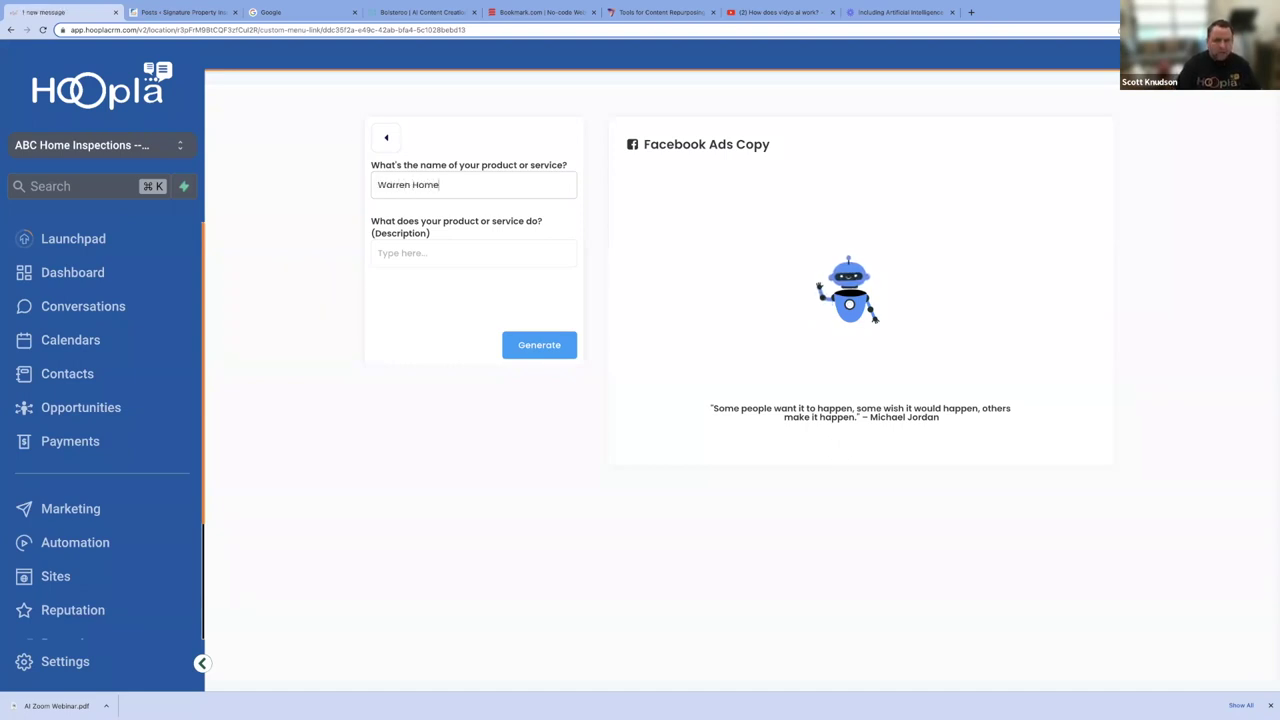
pyautogui.write(' Inspections')
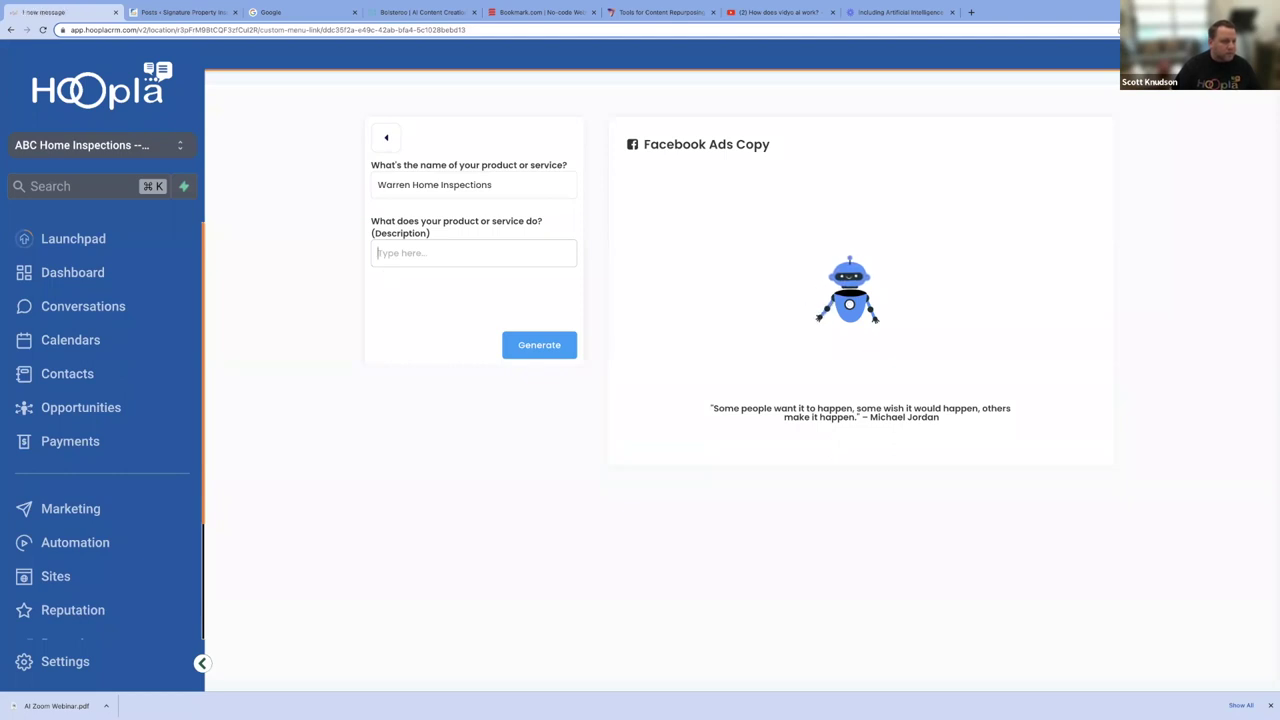
pyautogui.rightClick(406, 254)
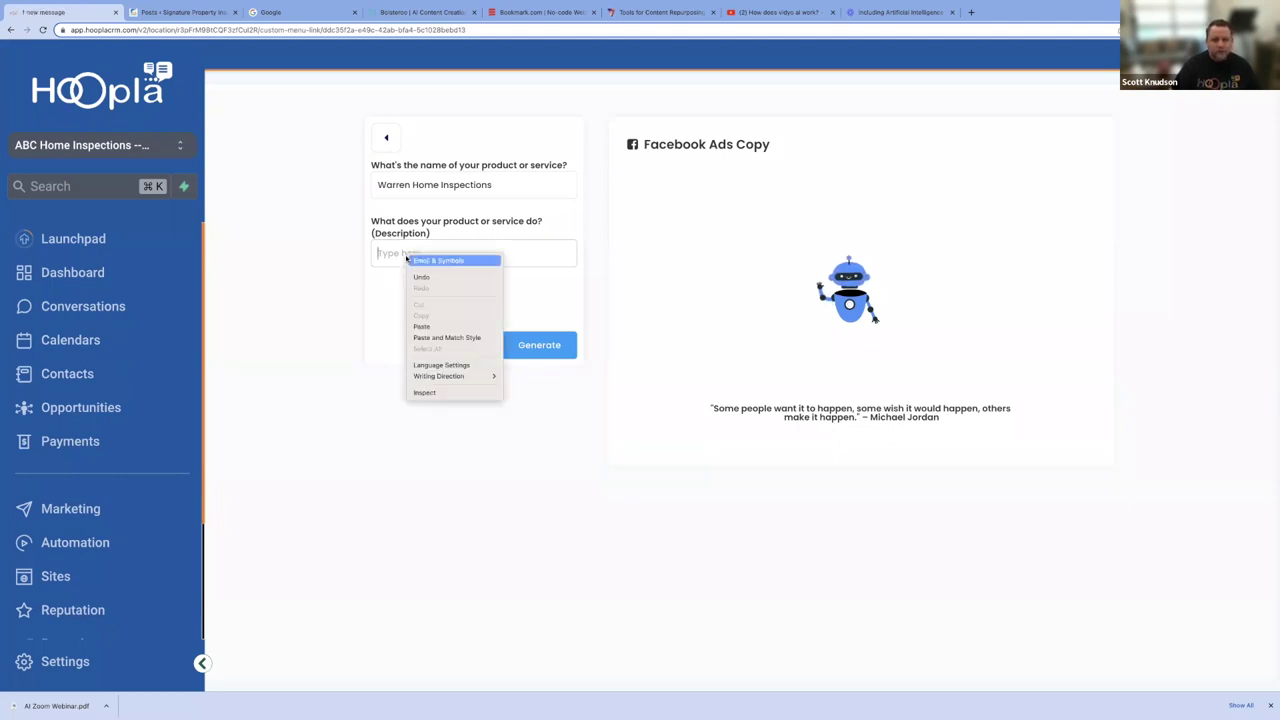
pyautogui.click(430, 326)
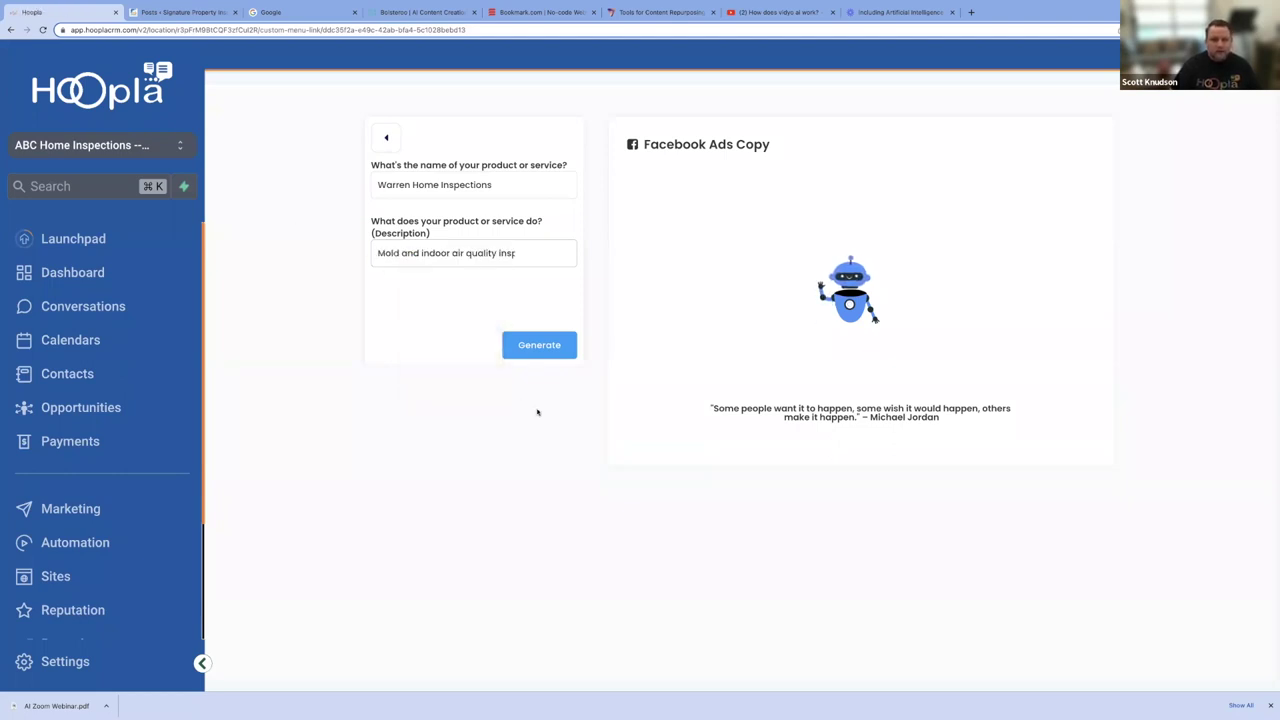
pyautogui.click(548, 352)
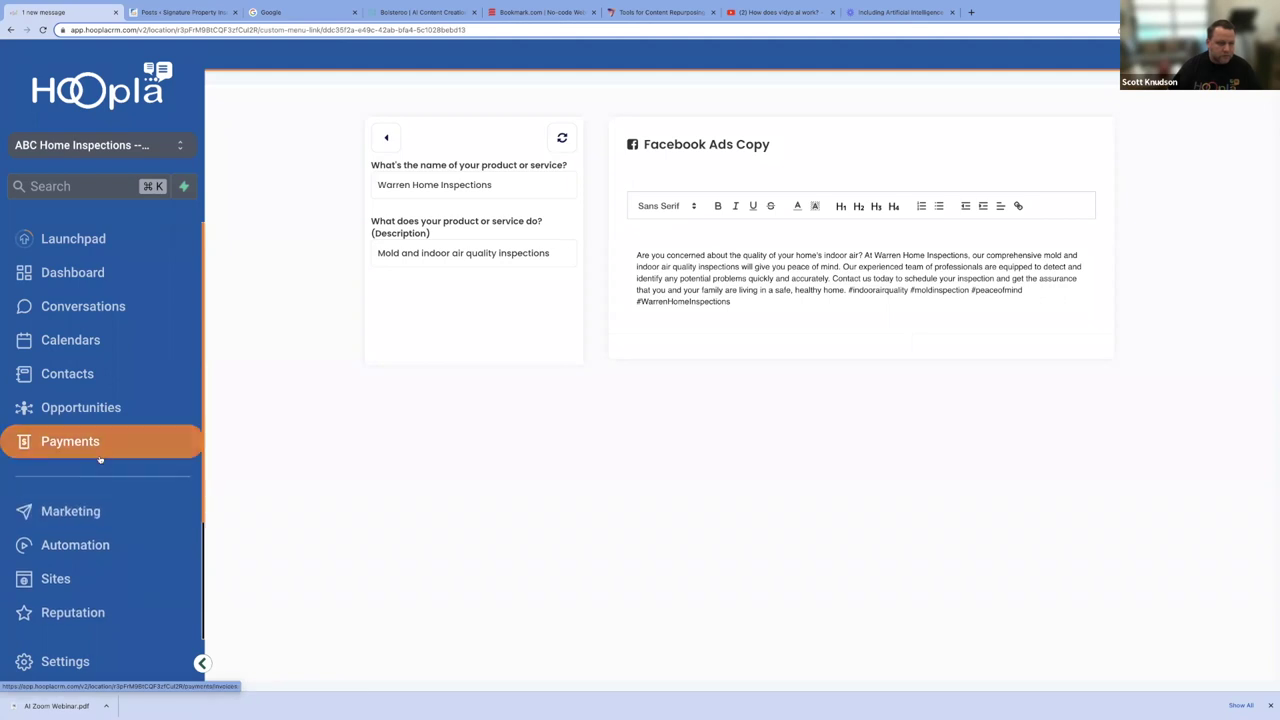
# - Open the marketing social planner and switch to the Signature Home Inspection sub-account
pyautogui.click(107, 511)
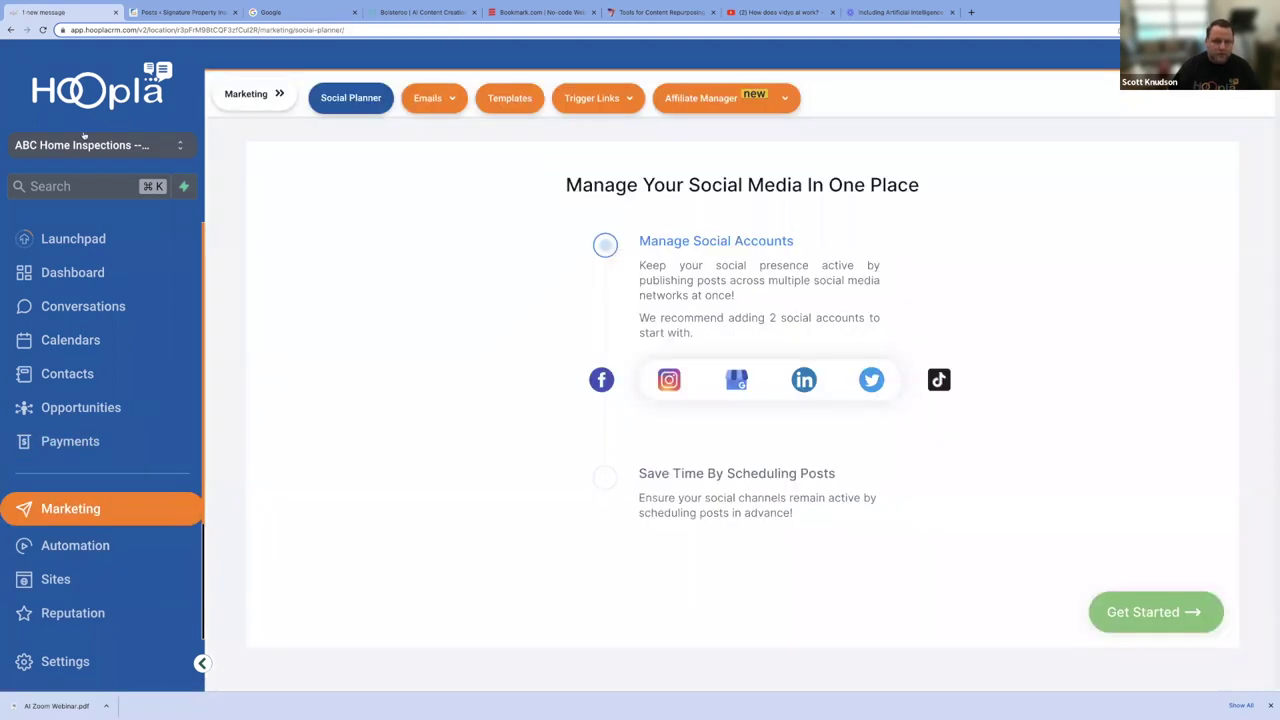
pyautogui.click(84, 145)
pyautogui.scroll(-2, 321, 296)
pyautogui.scroll(-2, 316, 310)
pyautogui.scroll(-1, 316, 310)
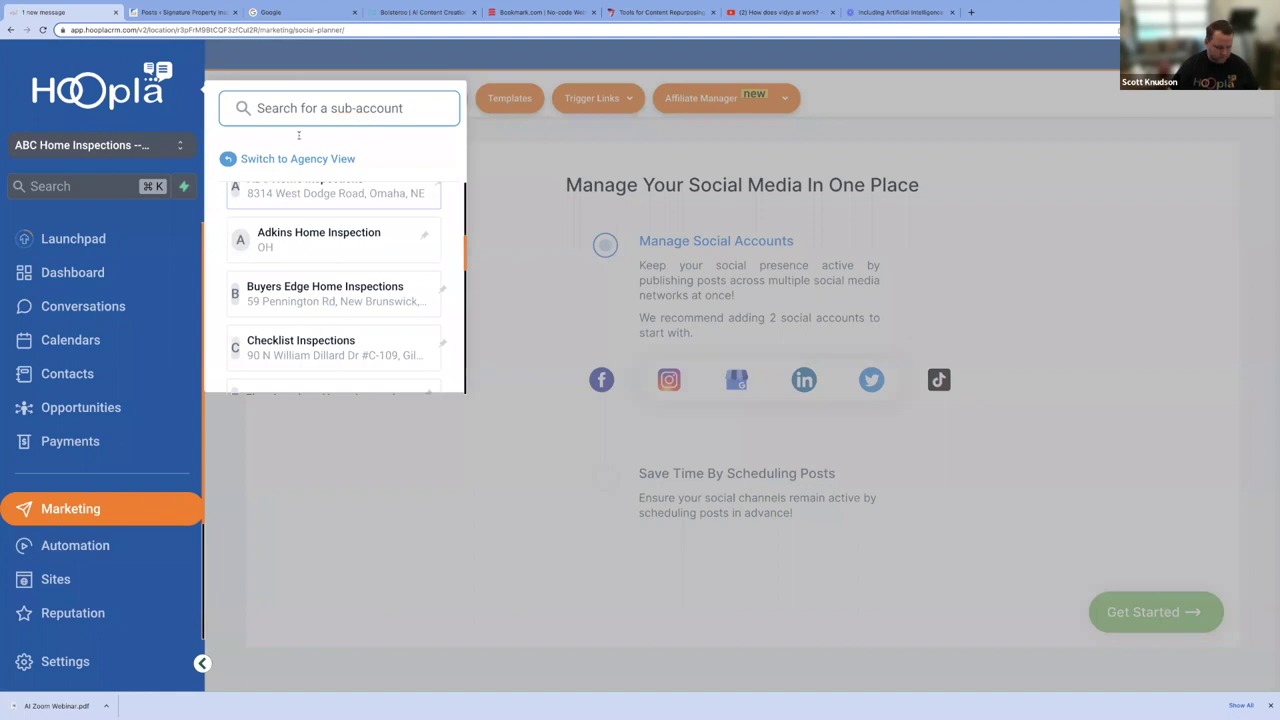
pyautogui.write('sig')
pyautogui.click(325, 240)
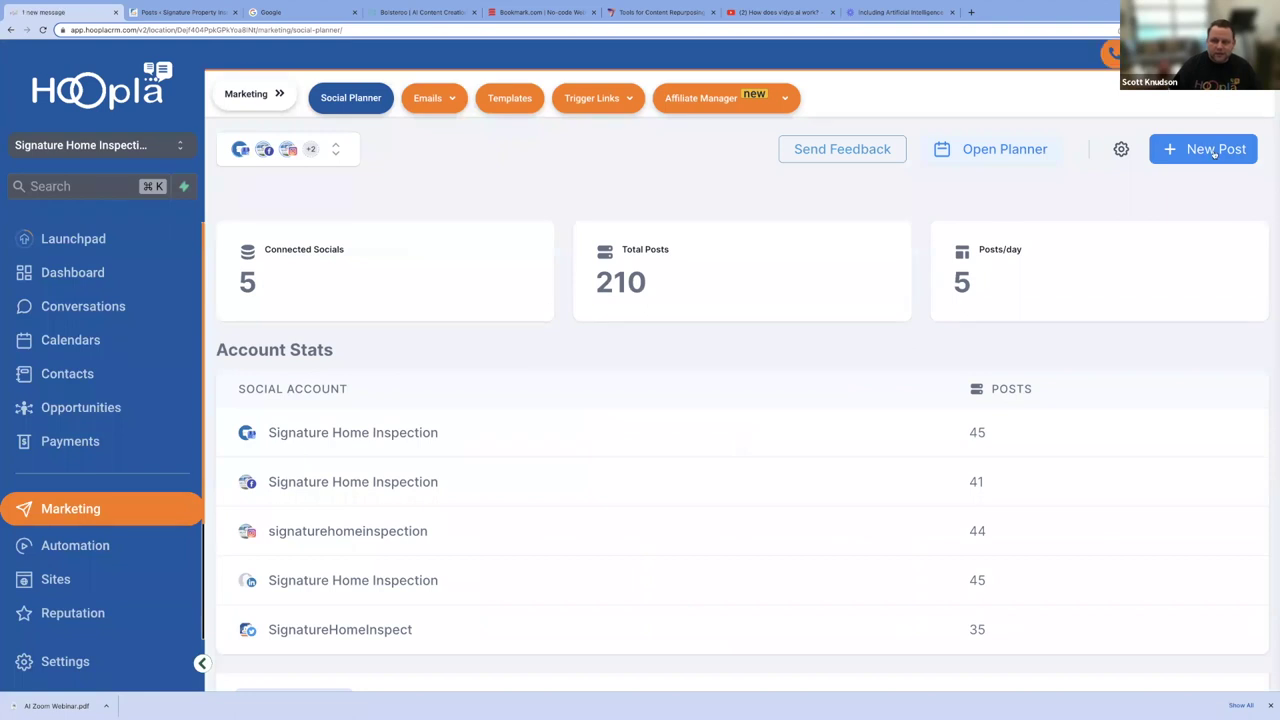
# - Create a new social post to all connected accounts with the pasted text "Mold and indoor air quality inspections"
pyautogui.click(1215, 153)
pyautogui.click(1180, 202)
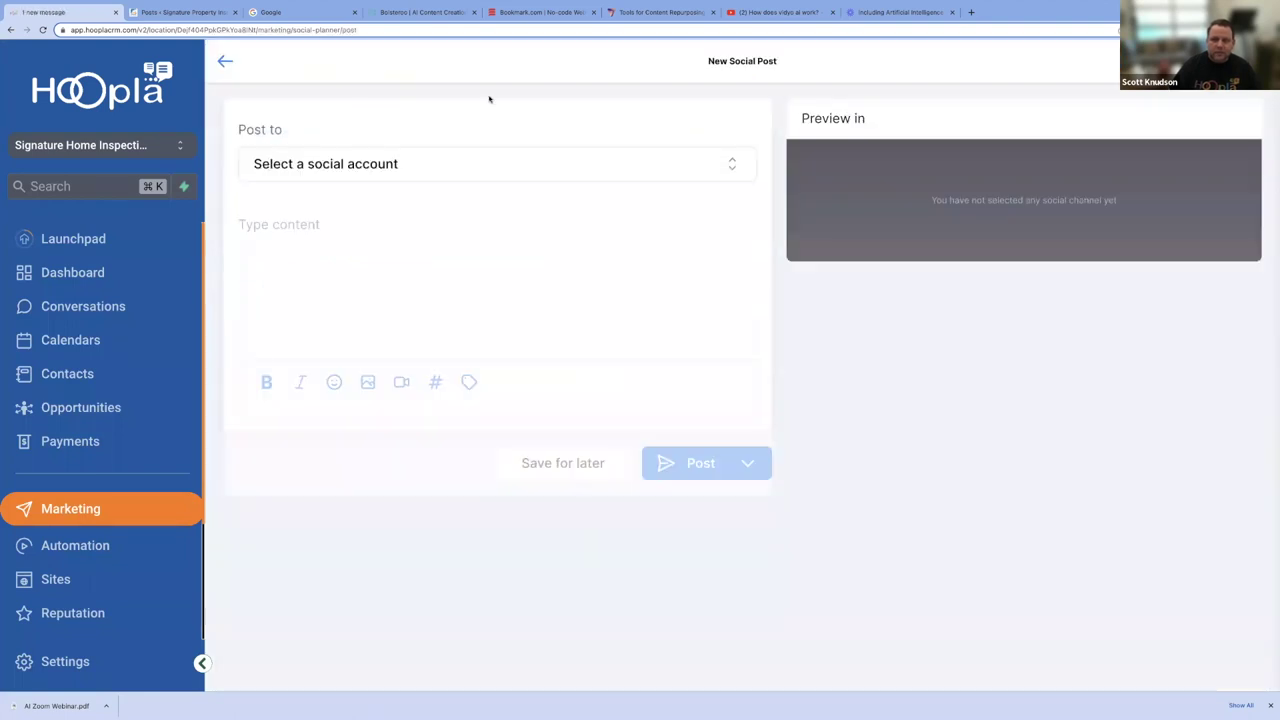
pyautogui.click(376, 170)
pyautogui.click(268, 384)
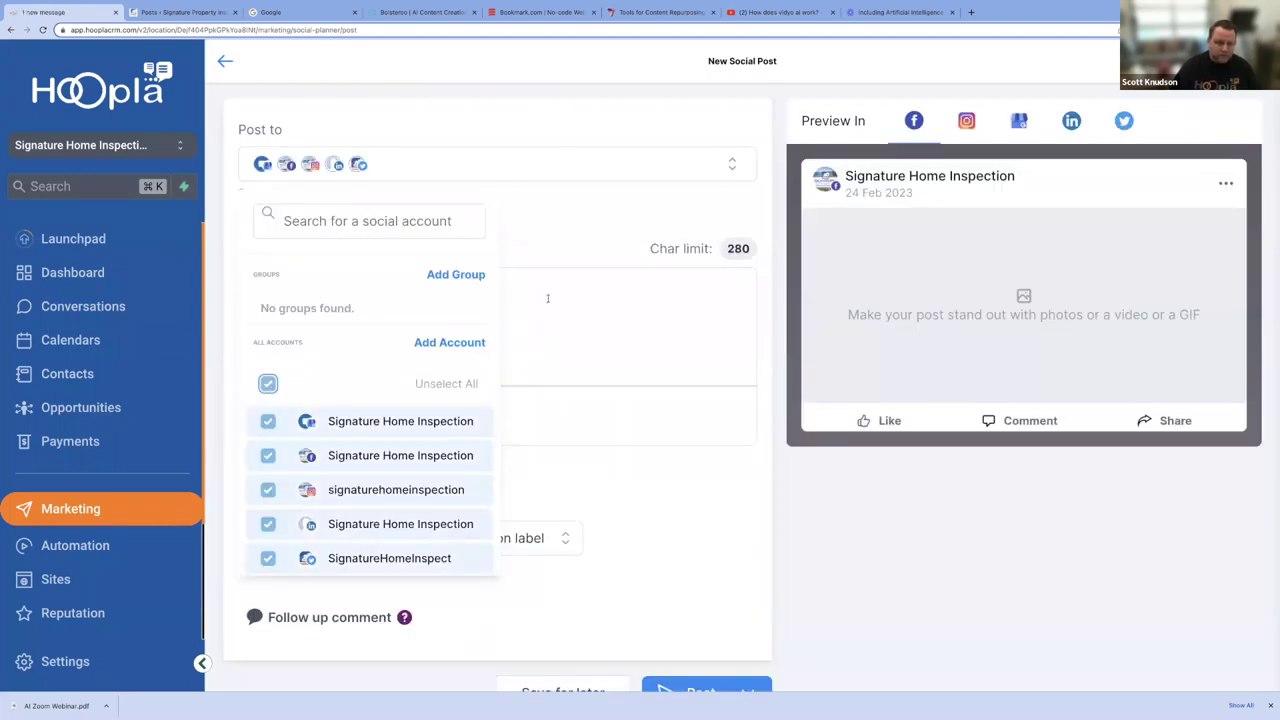
pyautogui.click(529, 298)
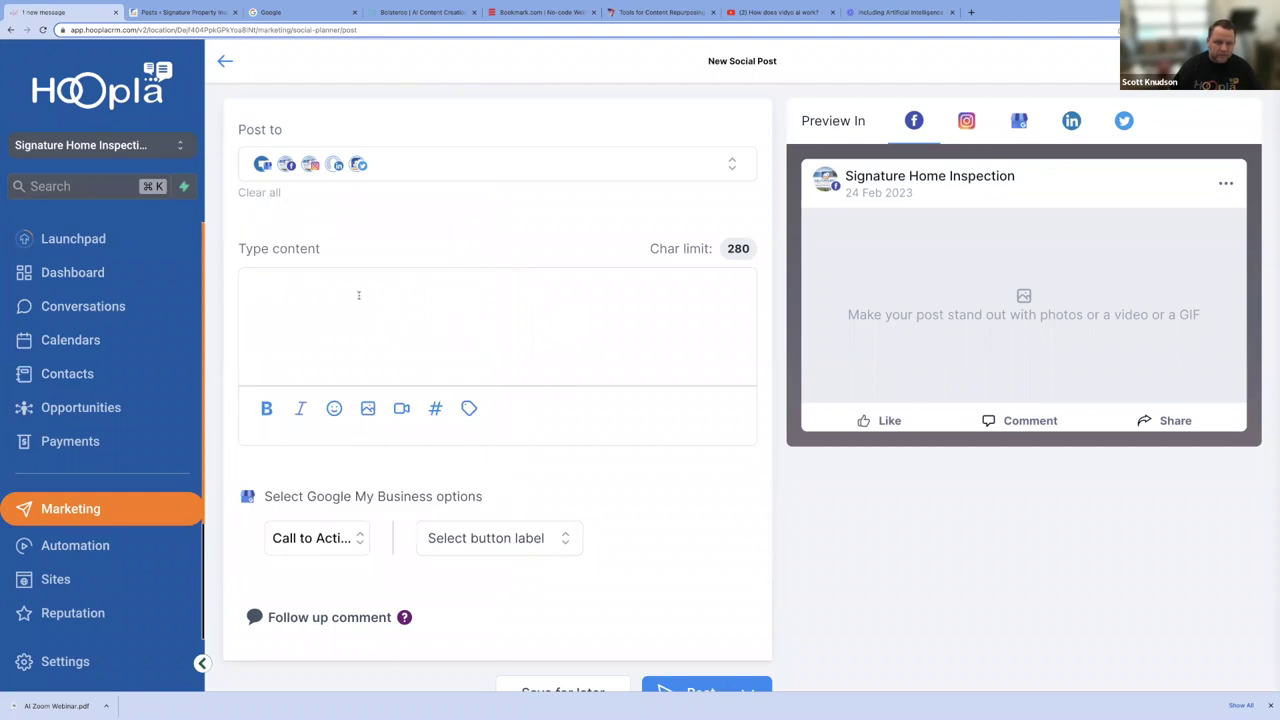
pyautogui.rightClick(358, 295)
pyautogui.click(405, 369)
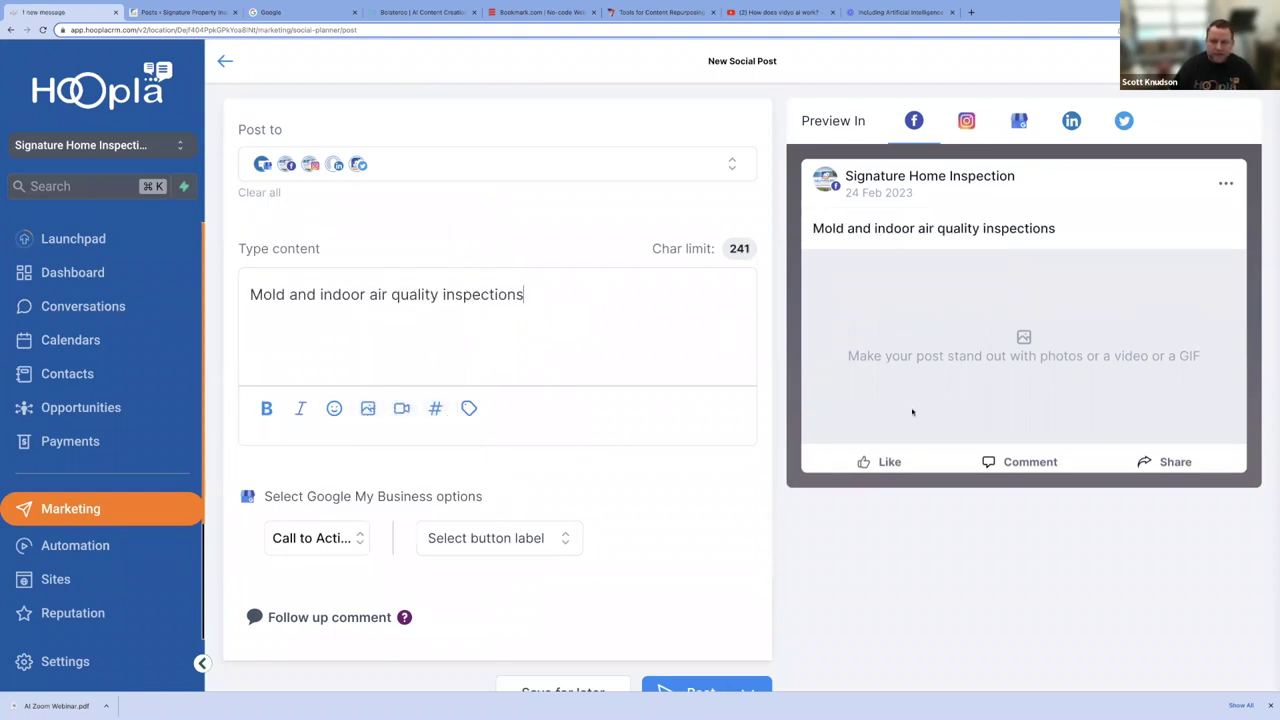
# - Attach the staging tip image 41.png from the Home Staging Tips 2 folder in Social Media Images to the post
pyautogui.click(368, 408)
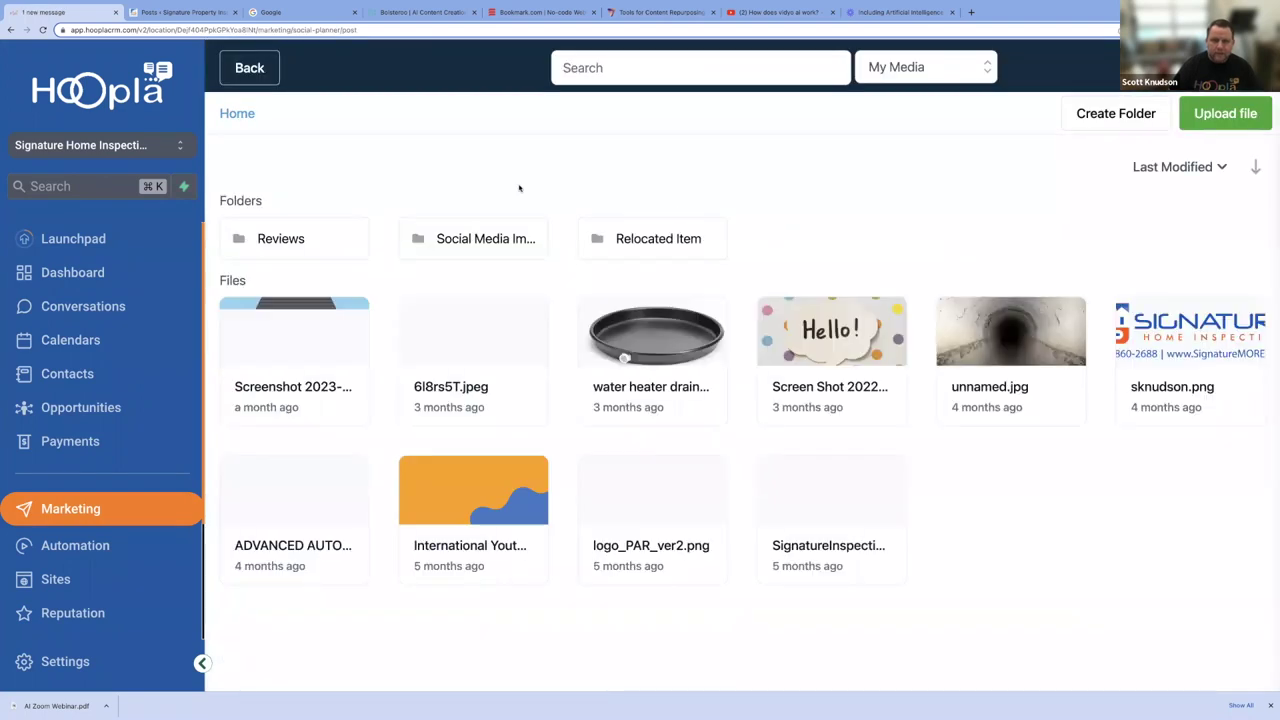
pyautogui.click(505, 242)
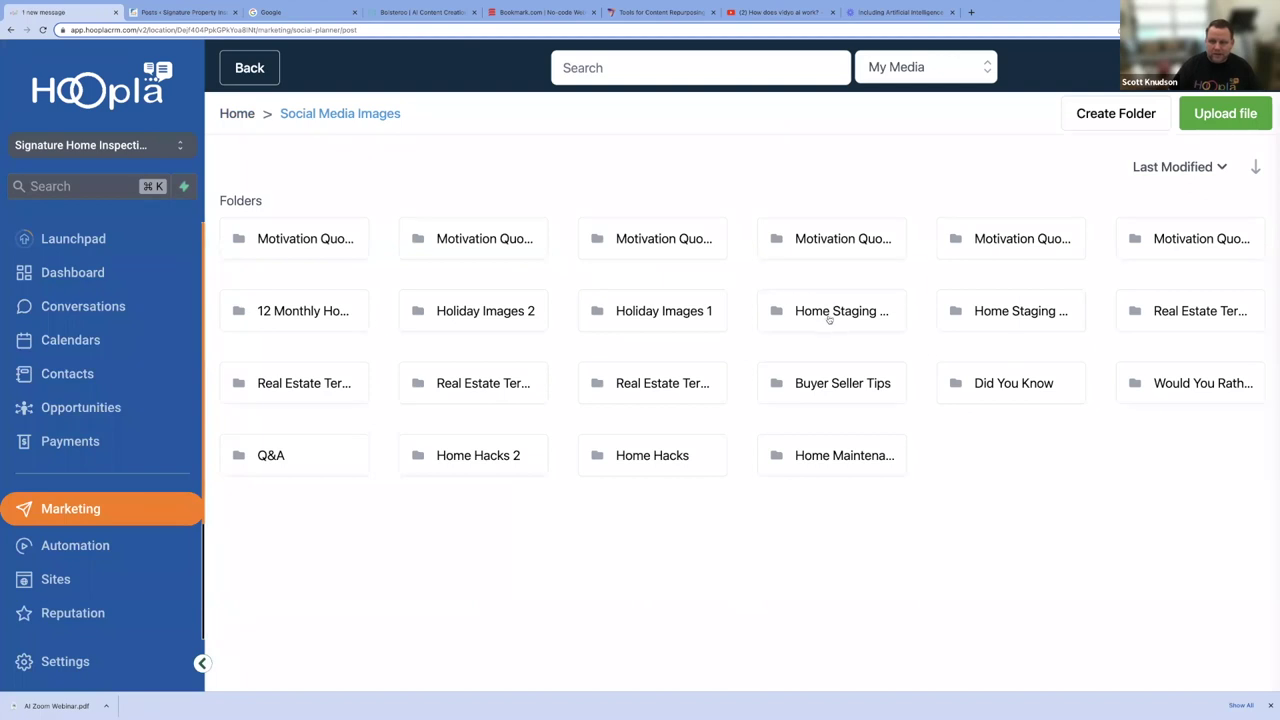
pyautogui.click(828, 312)
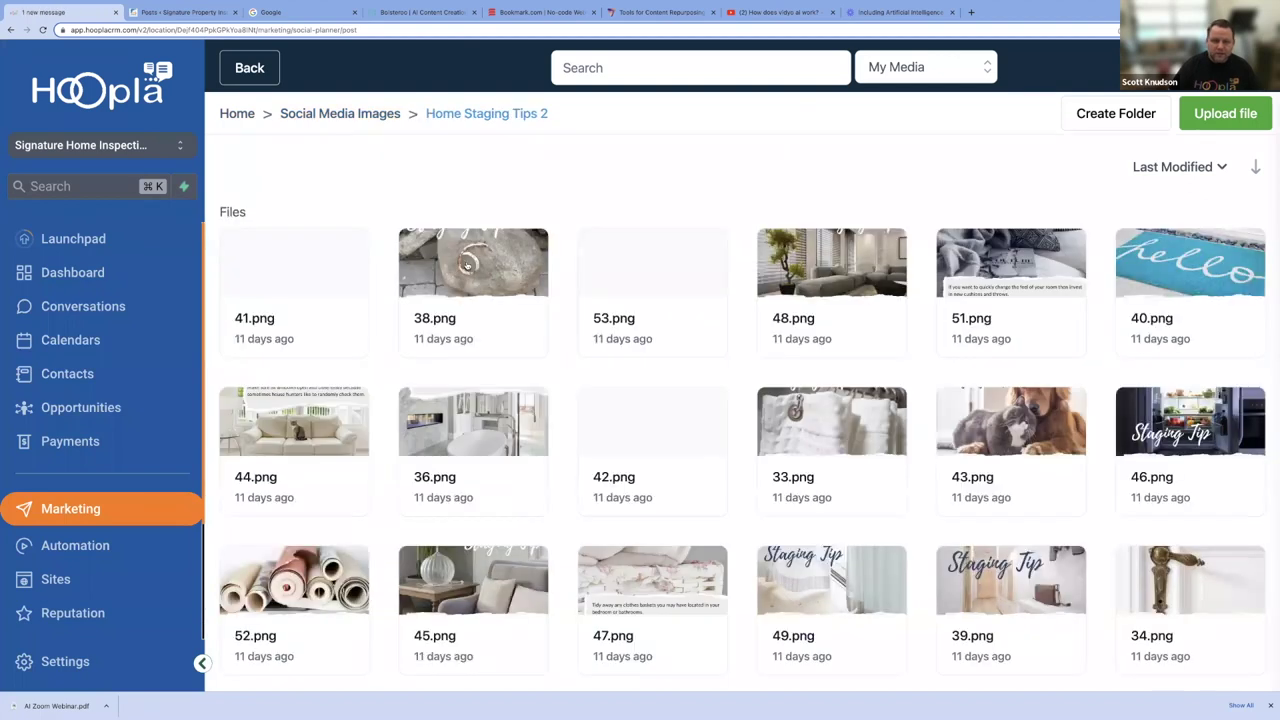
pyautogui.click(318, 266)
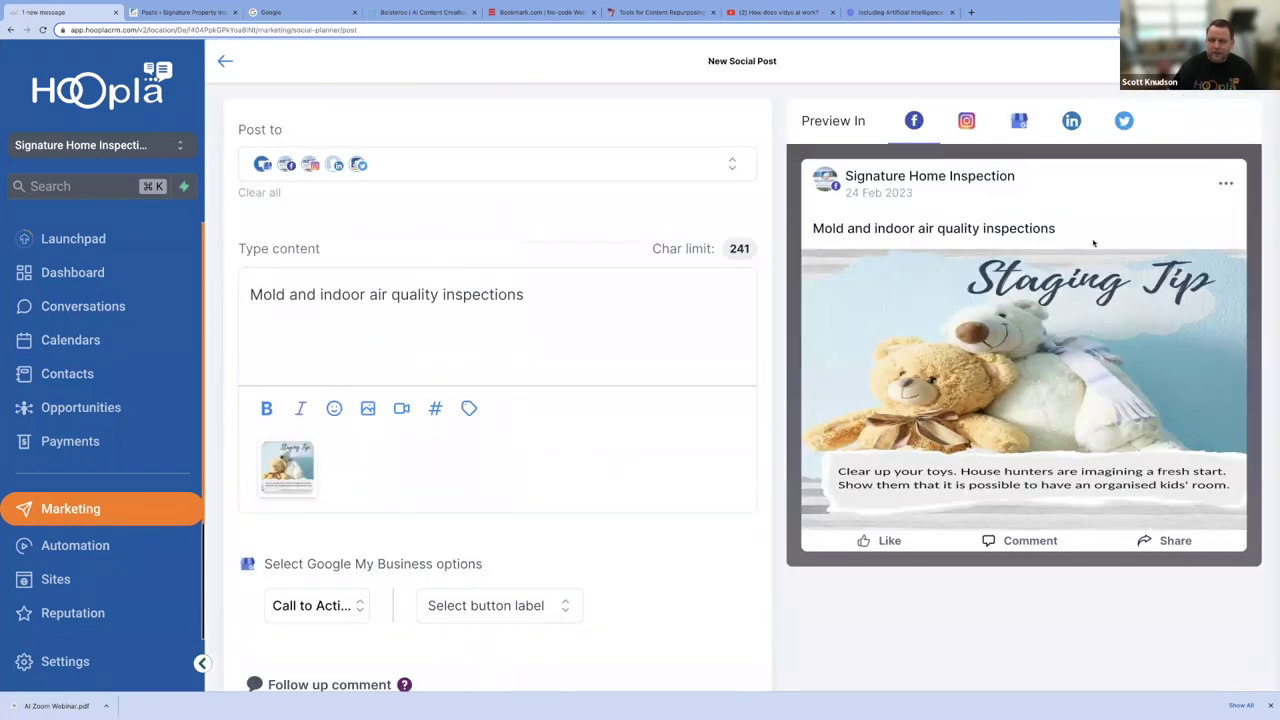
pyautogui.scroll(-3, 742, 365)
pyautogui.scroll(3, 742, 365)
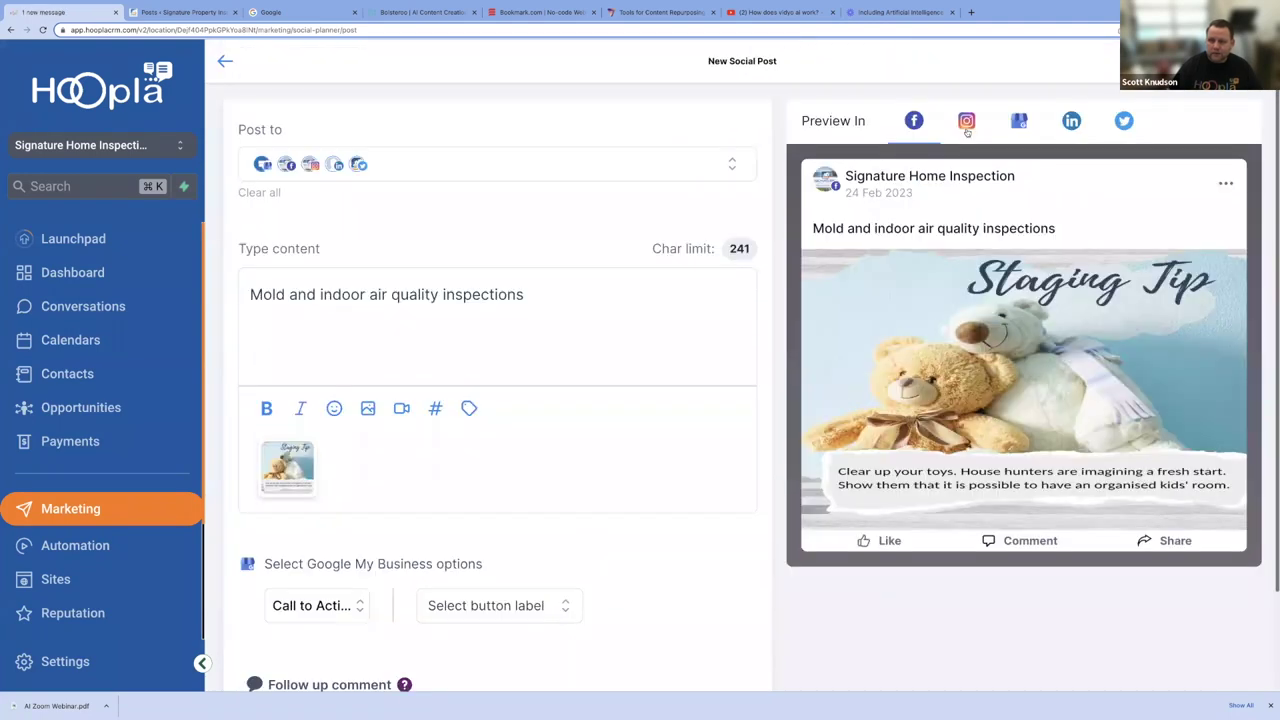
# - Preview the post for Instagram and examine the Google My Business button labels and the posting options
pyautogui.click(966, 120)
pyautogui.scroll(-3, 630, 400)
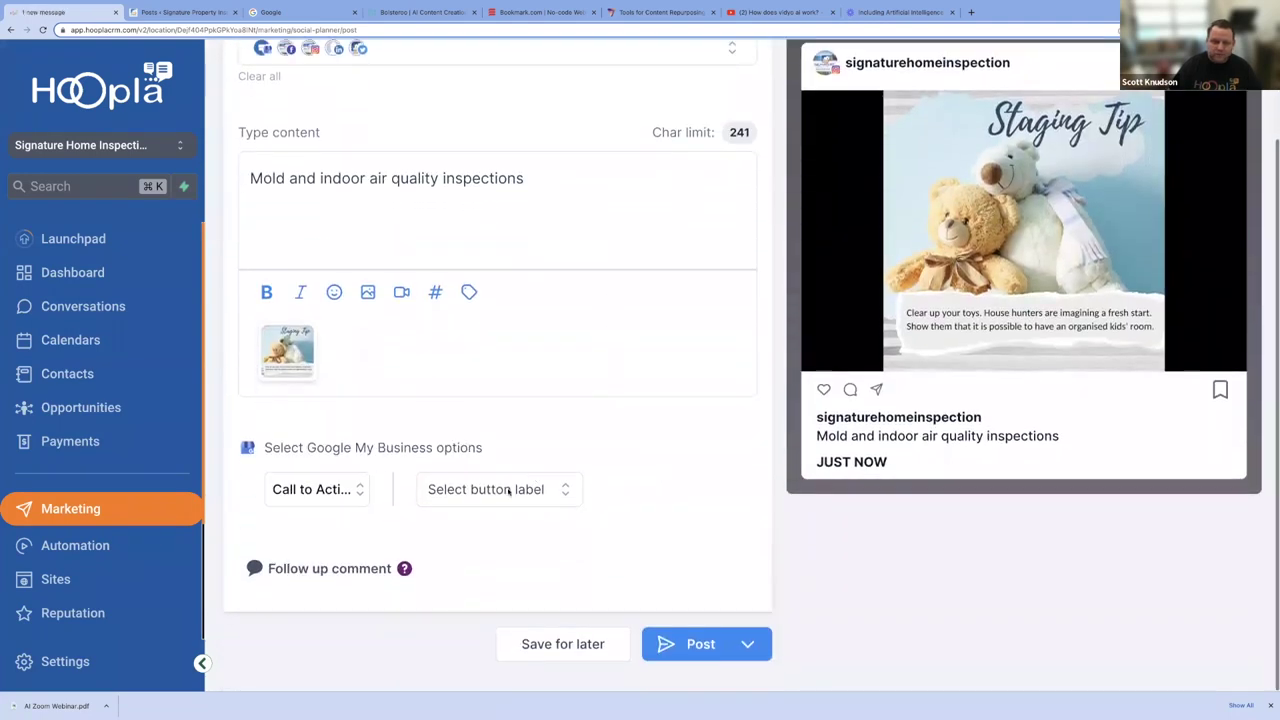
pyautogui.click(508, 490)
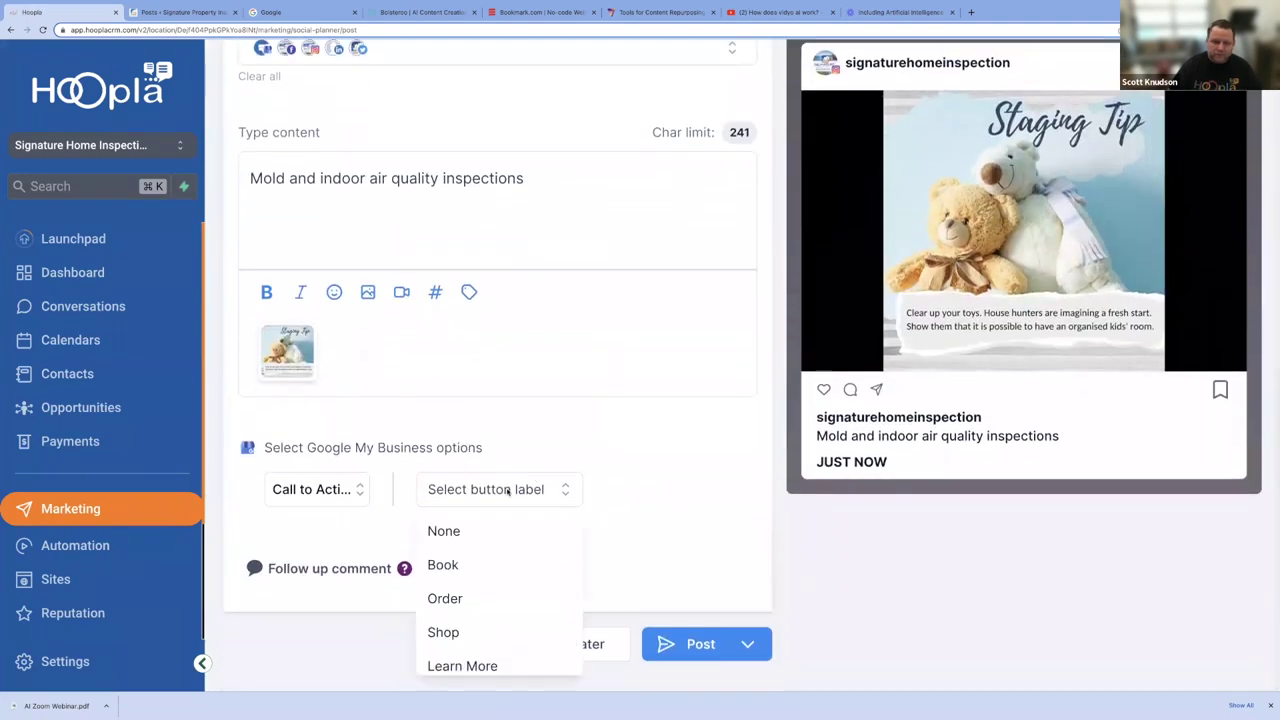
pyautogui.click(749, 645)
pyautogui.scroll(3, 600, 305)
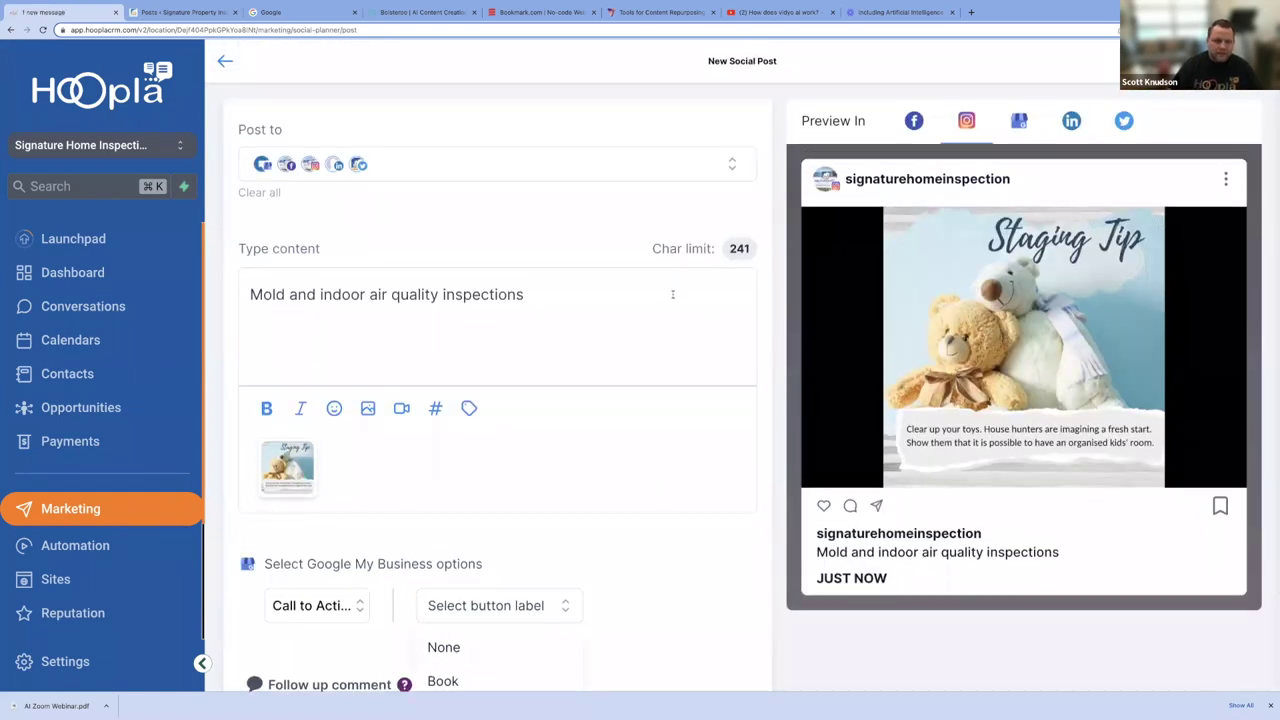
# - Leave the post and examine the published and scheduled social posts in the planner for February and March 2023
pyautogui.click(224, 62)
pyautogui.click(1020, 149)
pyautogui.scroll(-9, 687, 357)
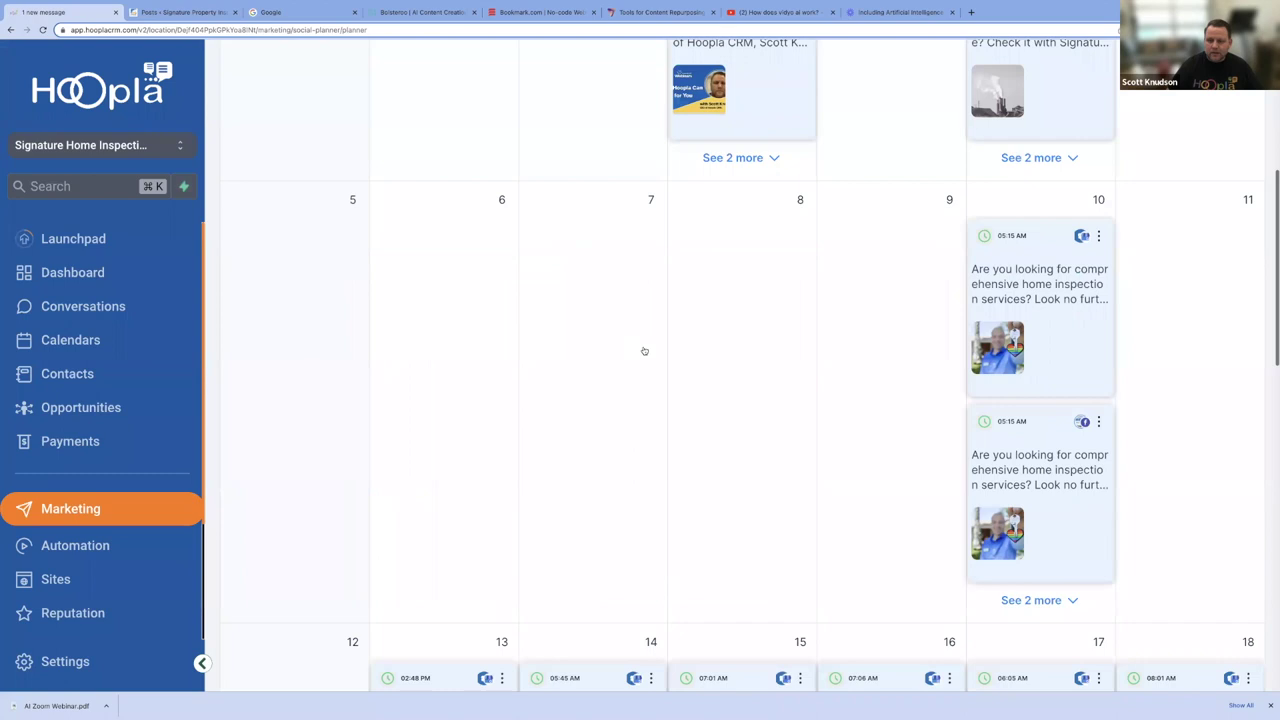
pyautogui.scroll(-3, 763, 325)
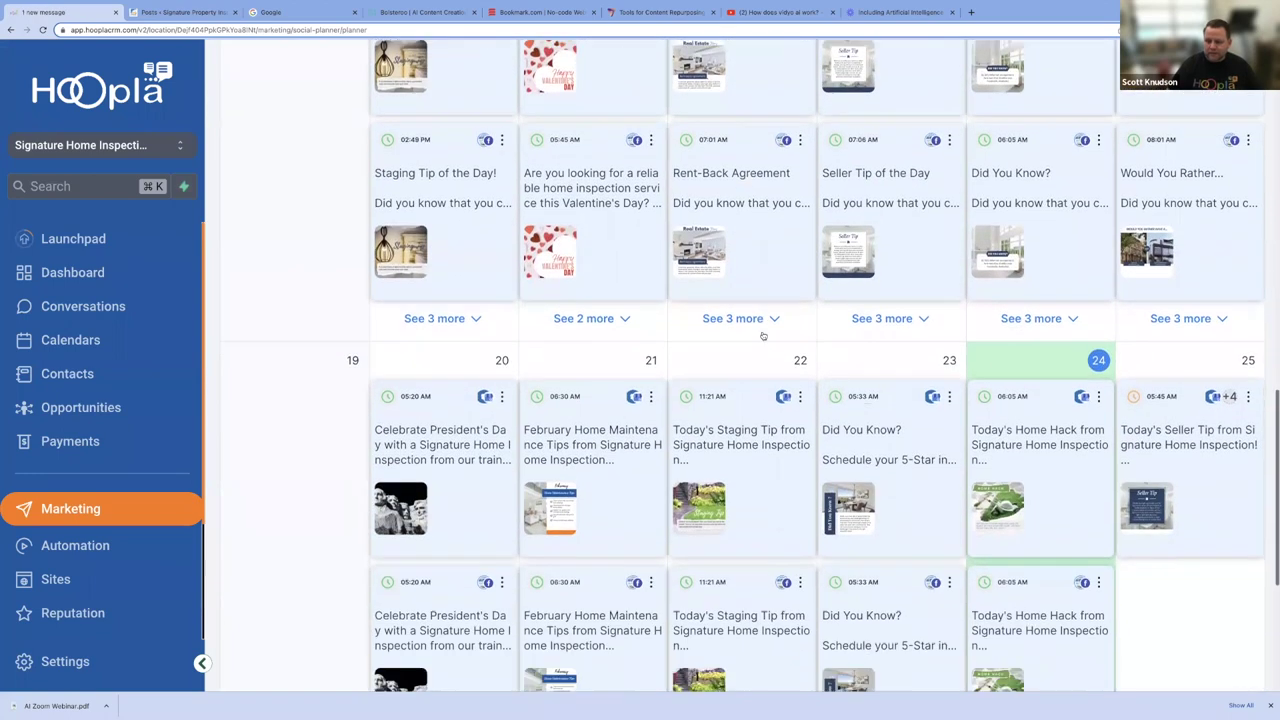
pyautogui.scroll(-5, 763, 336)
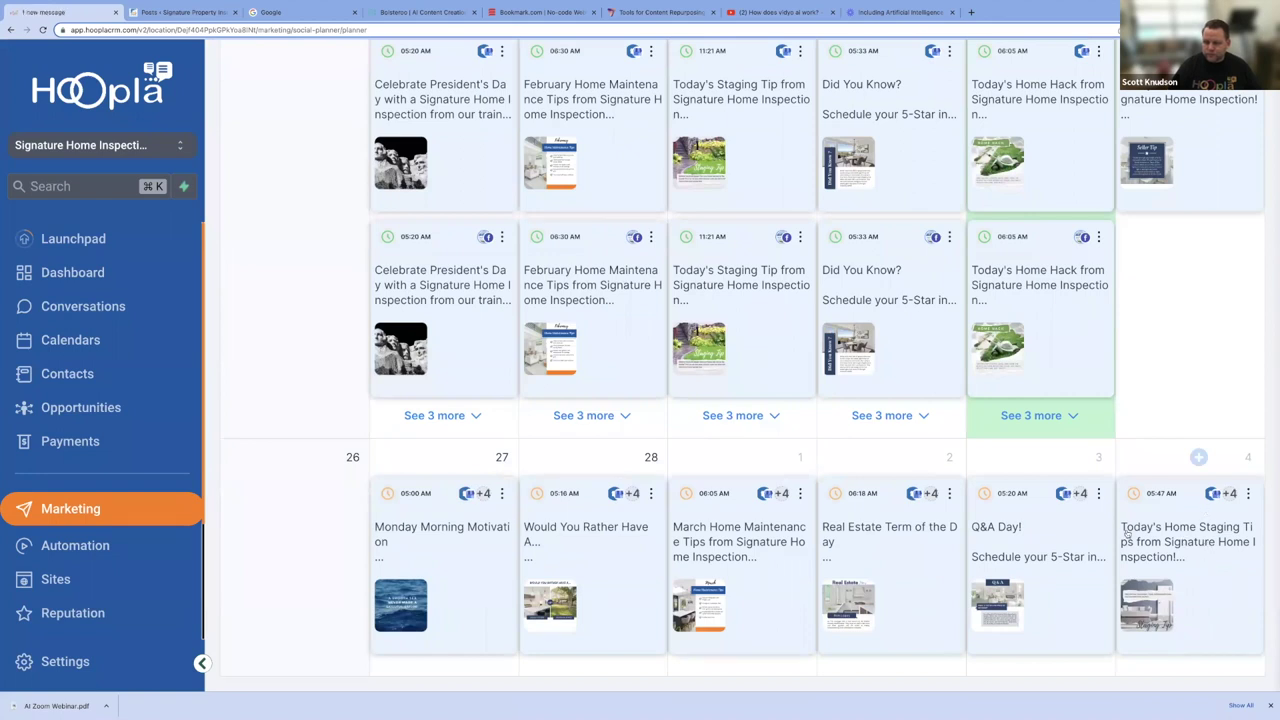
pyautogui.scroll(10, 912, 348)
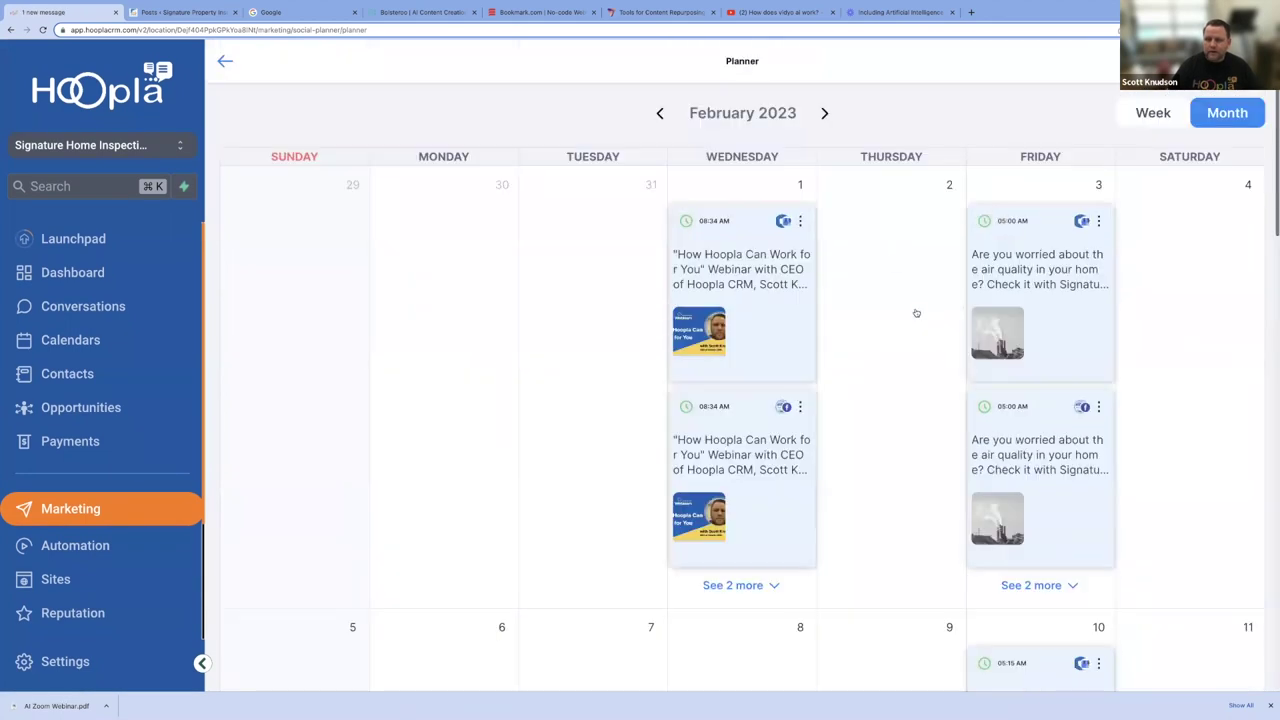
pyautogui.click(825, 114)
pyautogui.scroll(-5, 903, 312)
pyautogui.scroll(4, 906, 349)
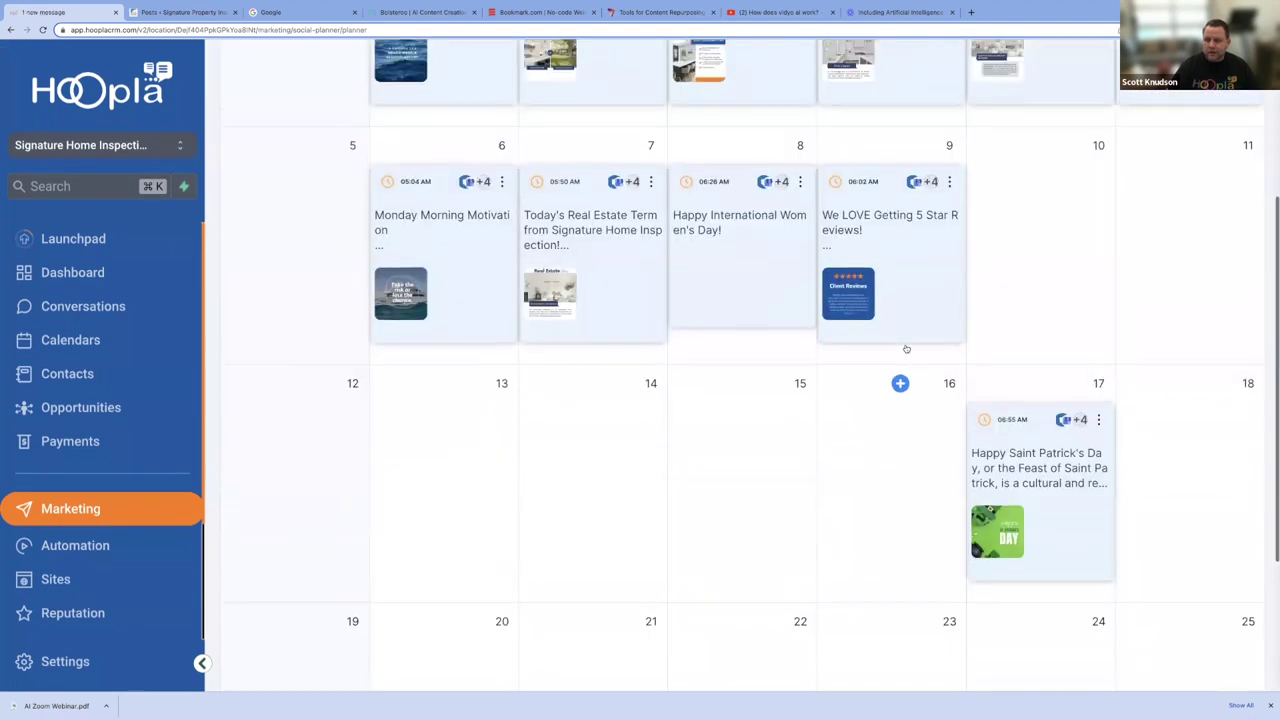
pyautogui.scroll(3, 1029, 412)
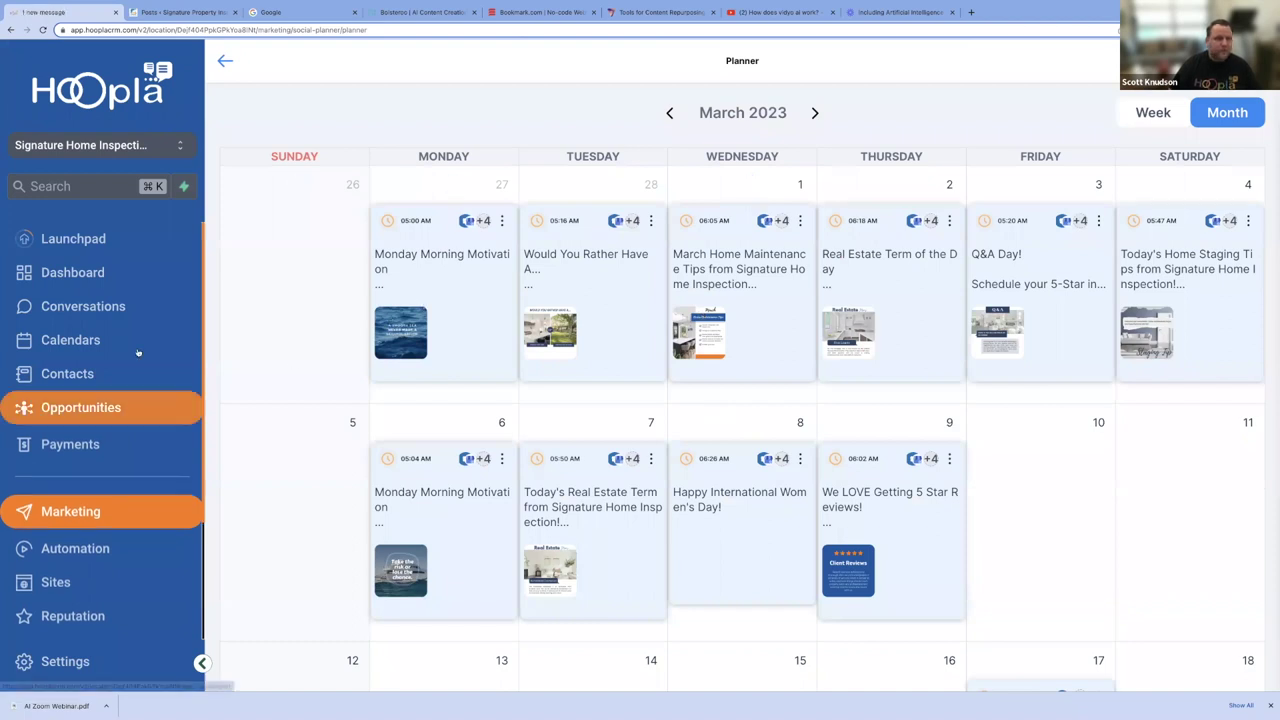
# - Open the AI Content Generator for the Signature Home Inspection sub-account
pyautogui.scroll(-3, 105, 587)
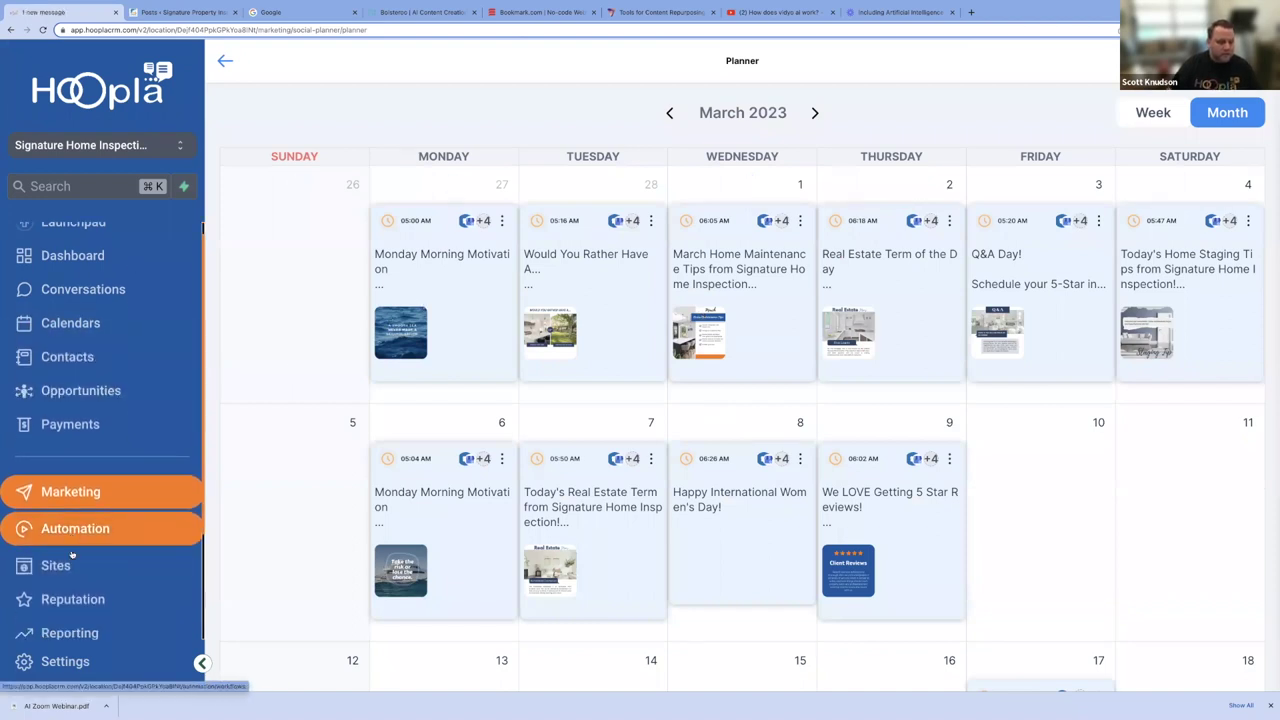
pyautogui.click(86, 594)
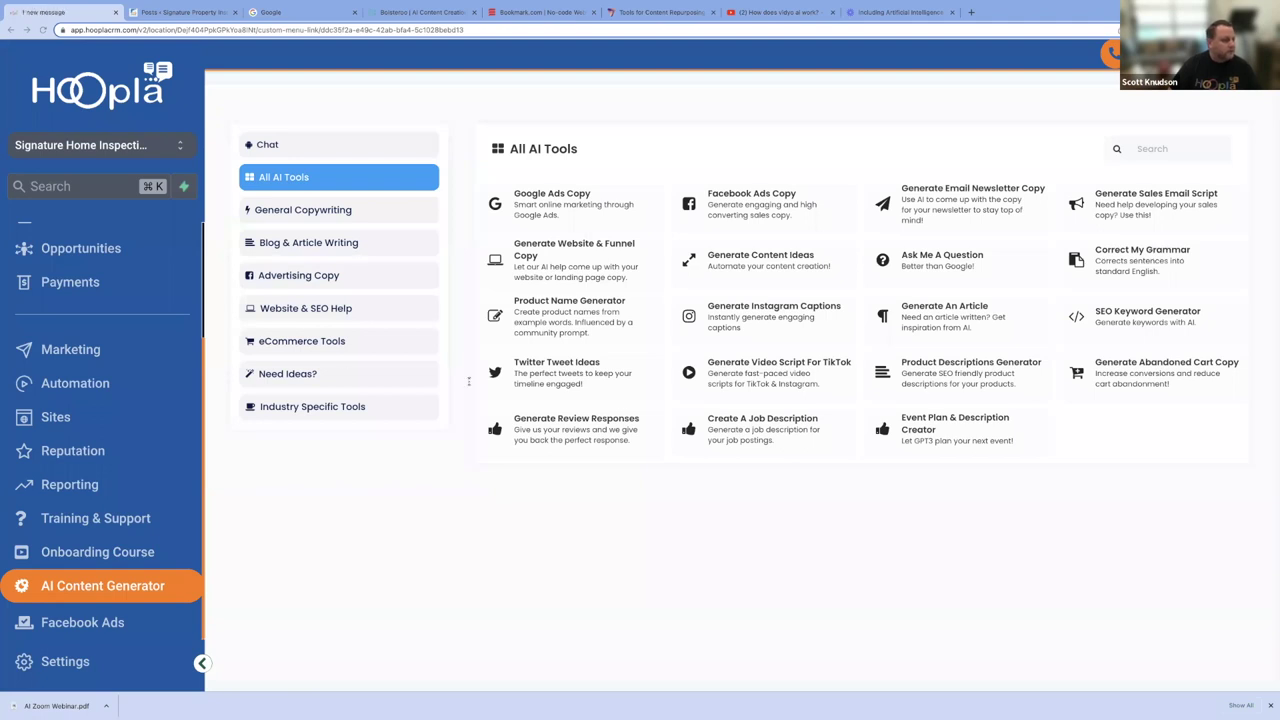
# - Switch to the presentation and look through the slides around "Who Wants a Social Media Post?" and the Hoopla logo
pyautogui.press('super+Tab')
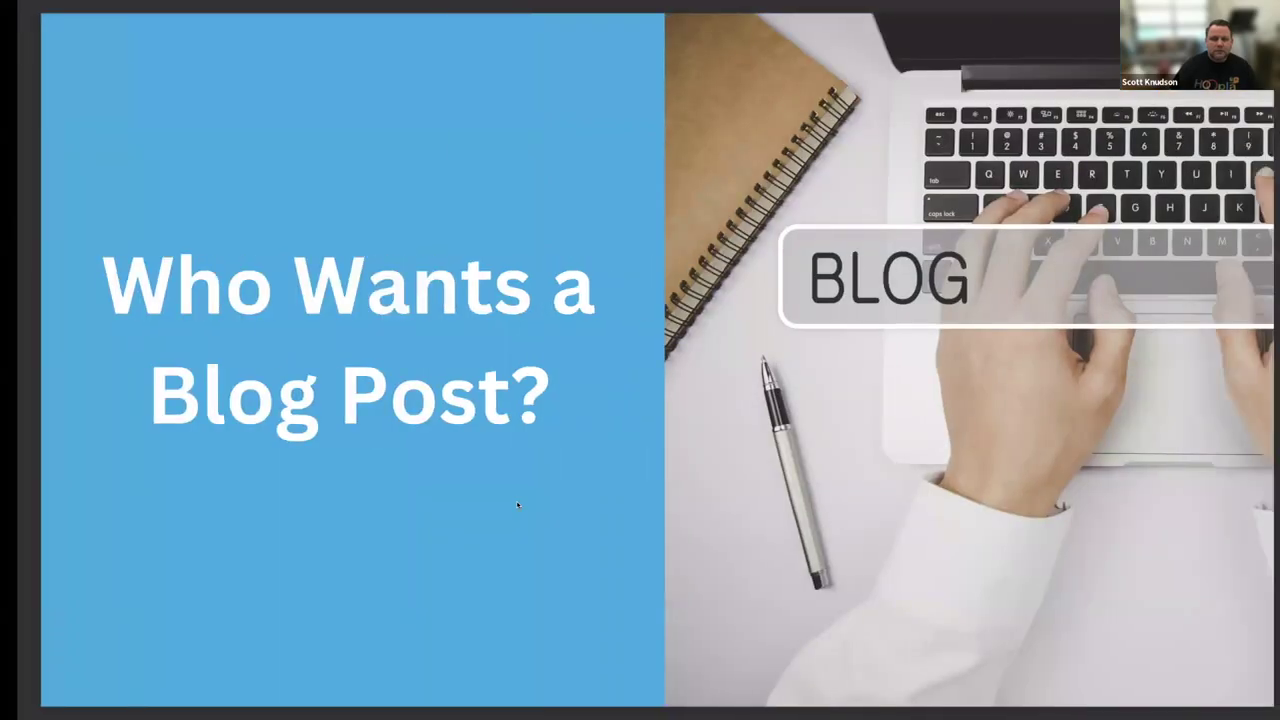
pyautogui.press('Left')
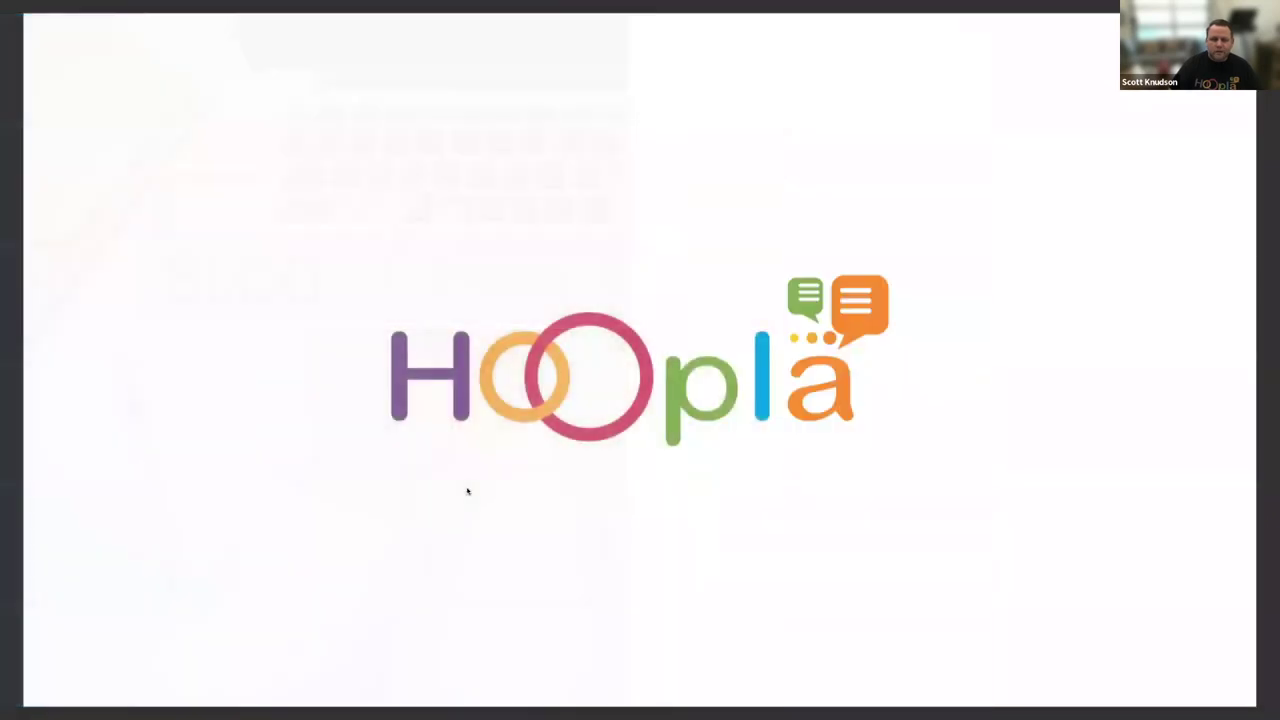
pyautogui.press('Right')
pyautogui.press('Left')
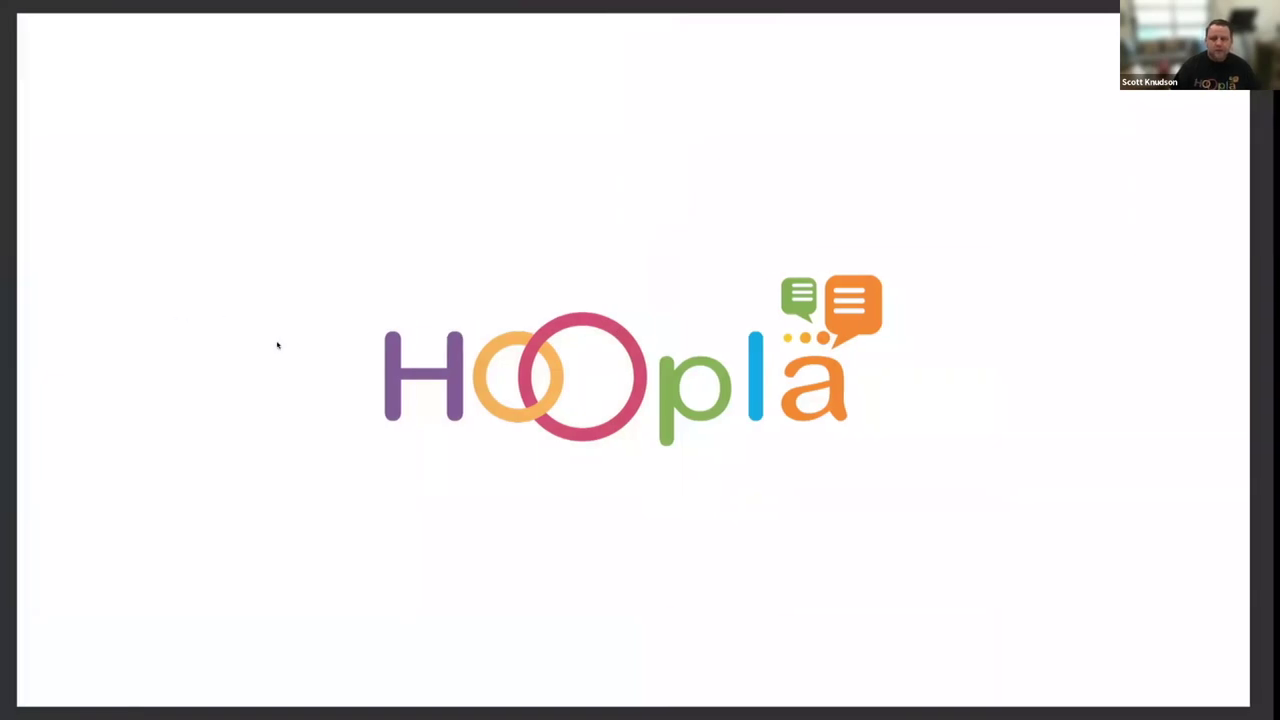
pyautogui.press('Right')
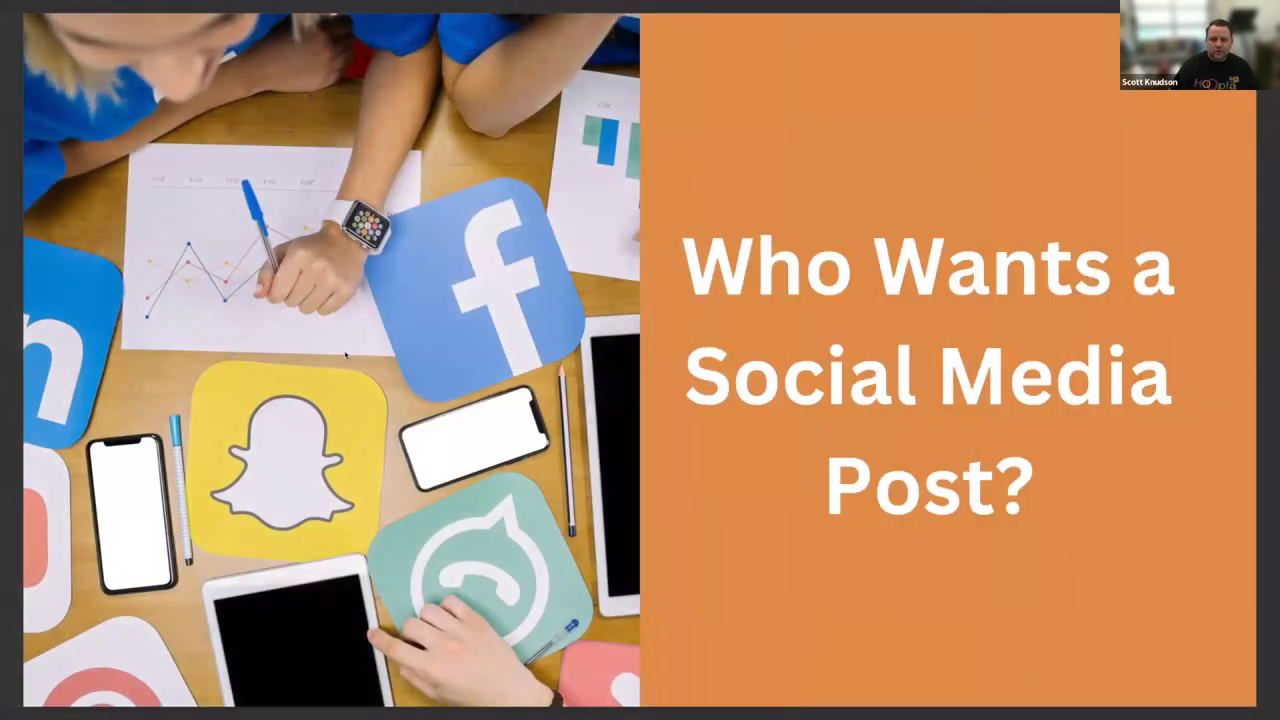
pyautogui.press('Left')
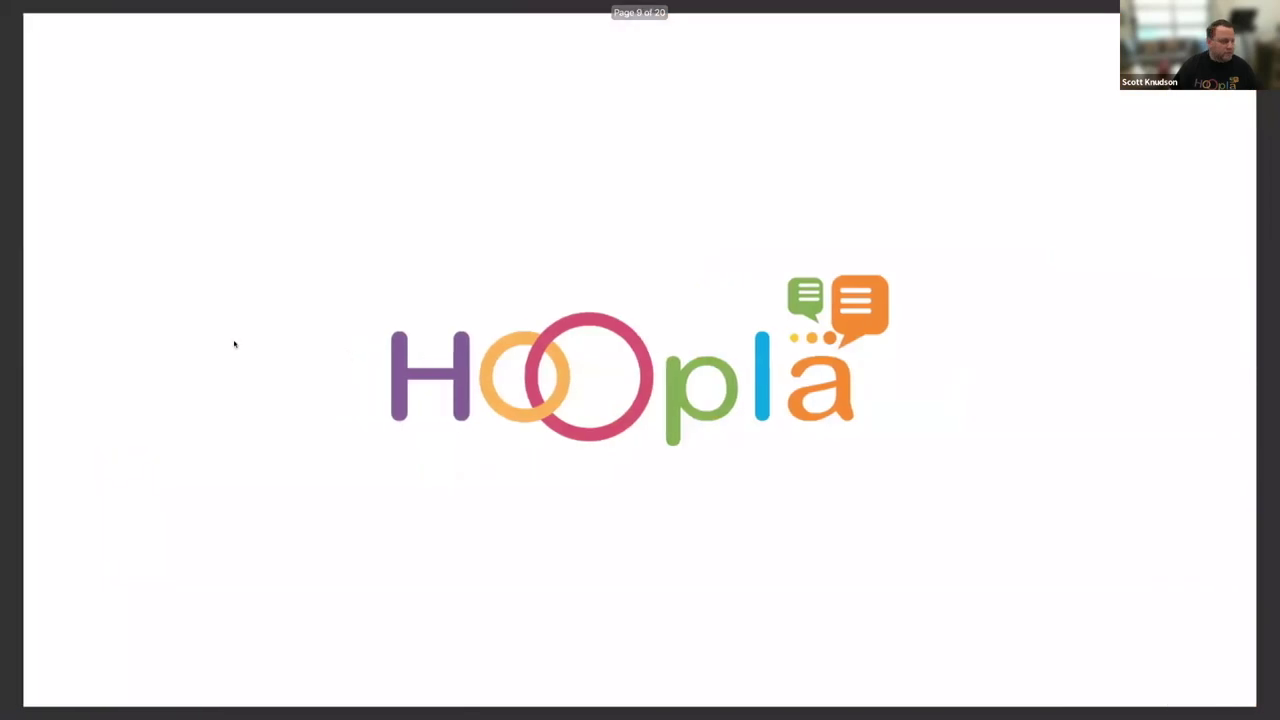
pyautogui.press('Right')
pyautogui.press('Left')
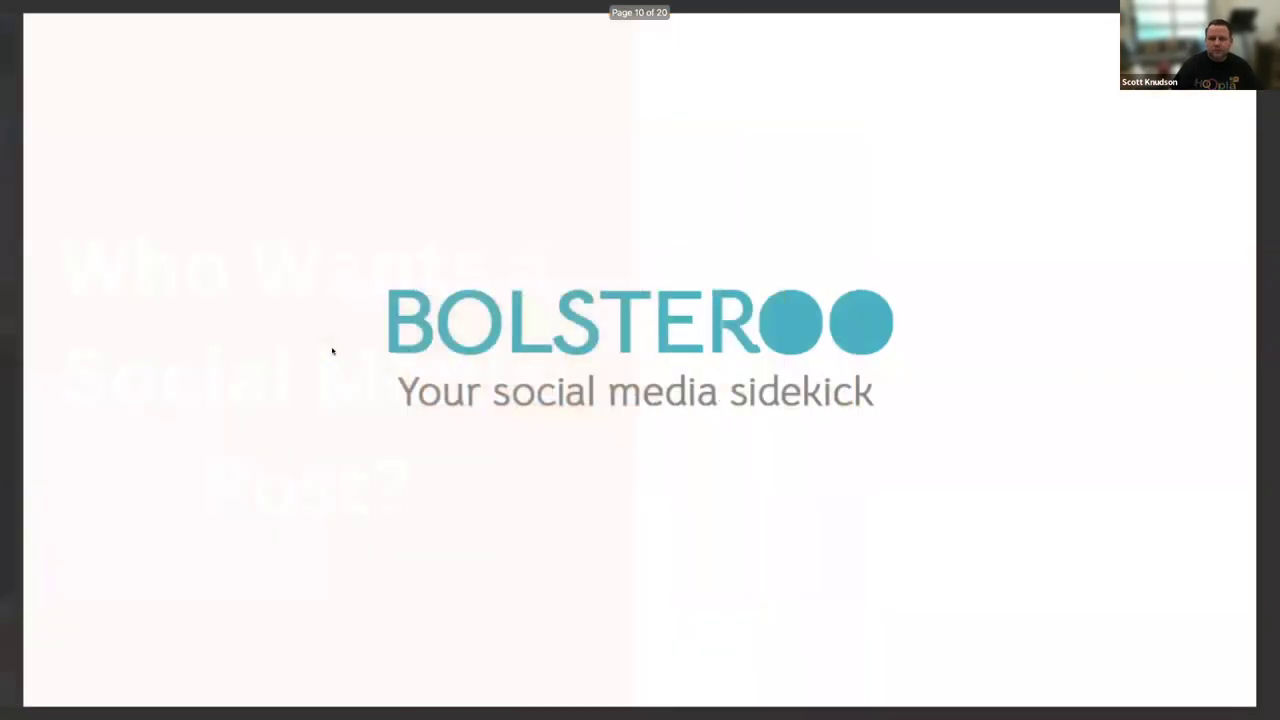
pyautogui.press('Right')
pyautogui.press('Left')
pyautogui.press('Left')
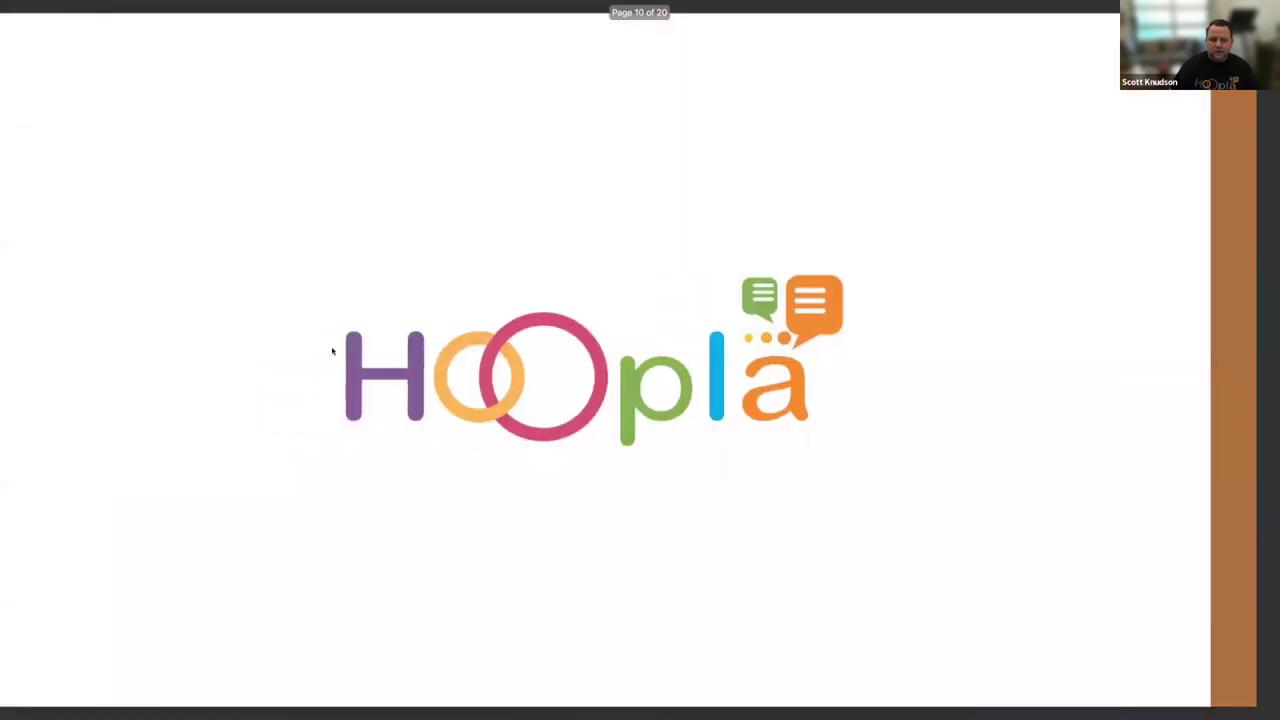
pyautogui.press('Right')
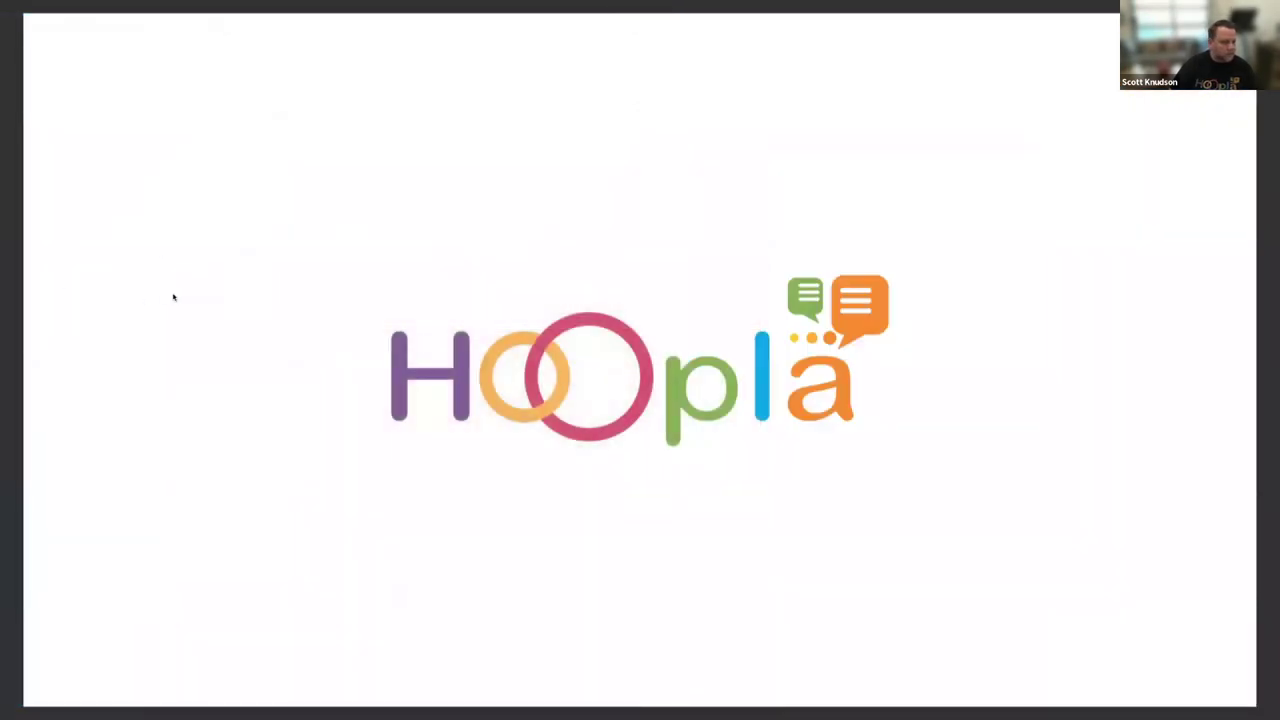
# - Switch back to Hoopla's AI Content Generator and open the Generate An Article tool in the Blog & Article Writing category
pyautogui.hotkey('ctrl', 'Left')
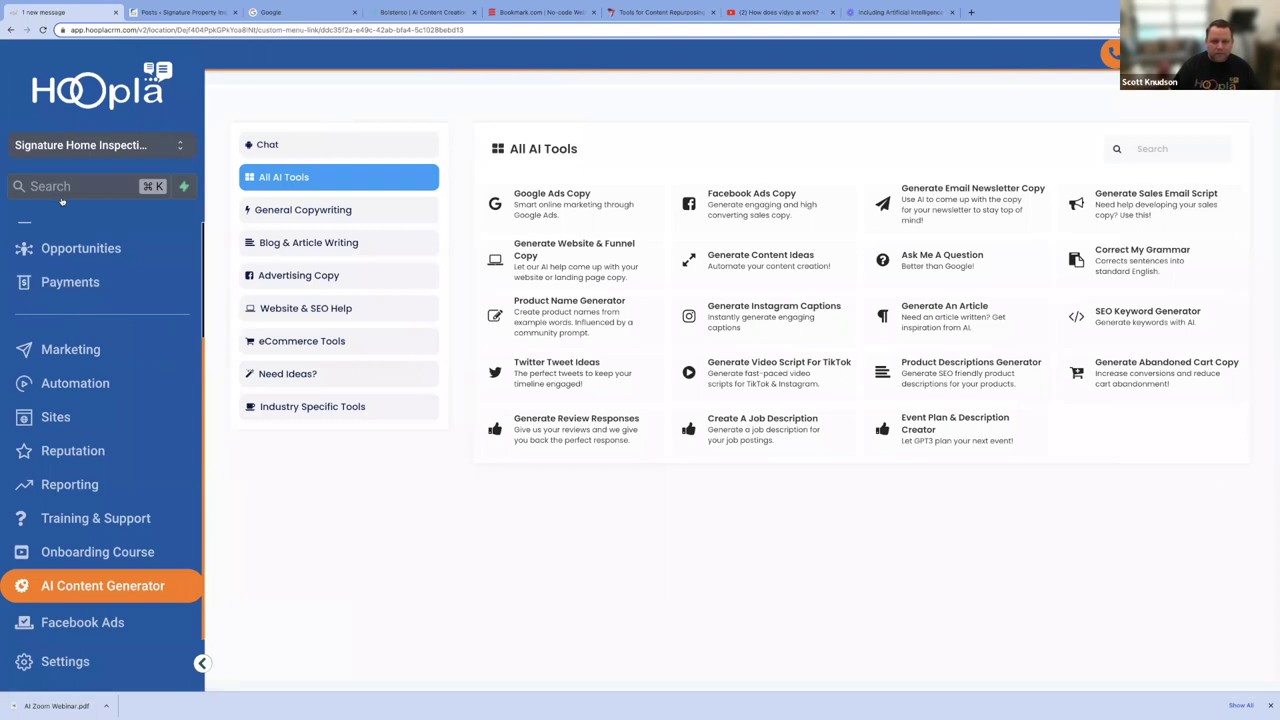
pyautogui.click(324, 244)
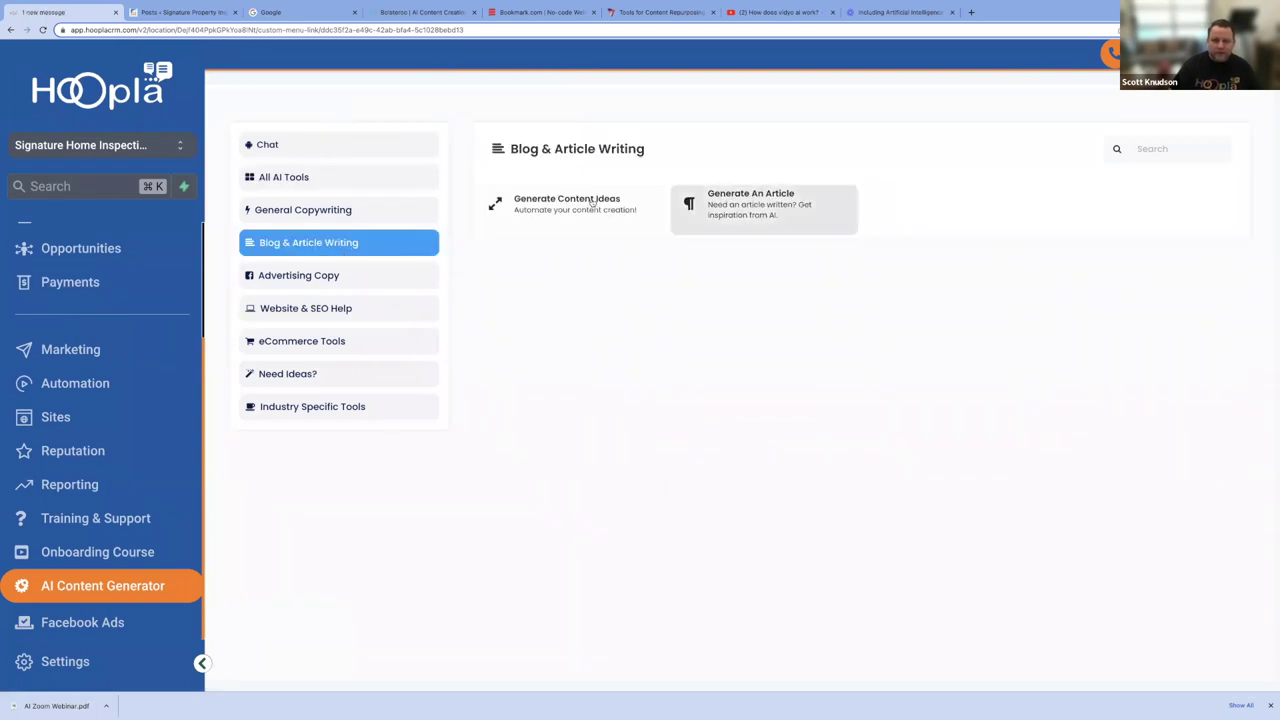
pyautogui.click(740, 206)
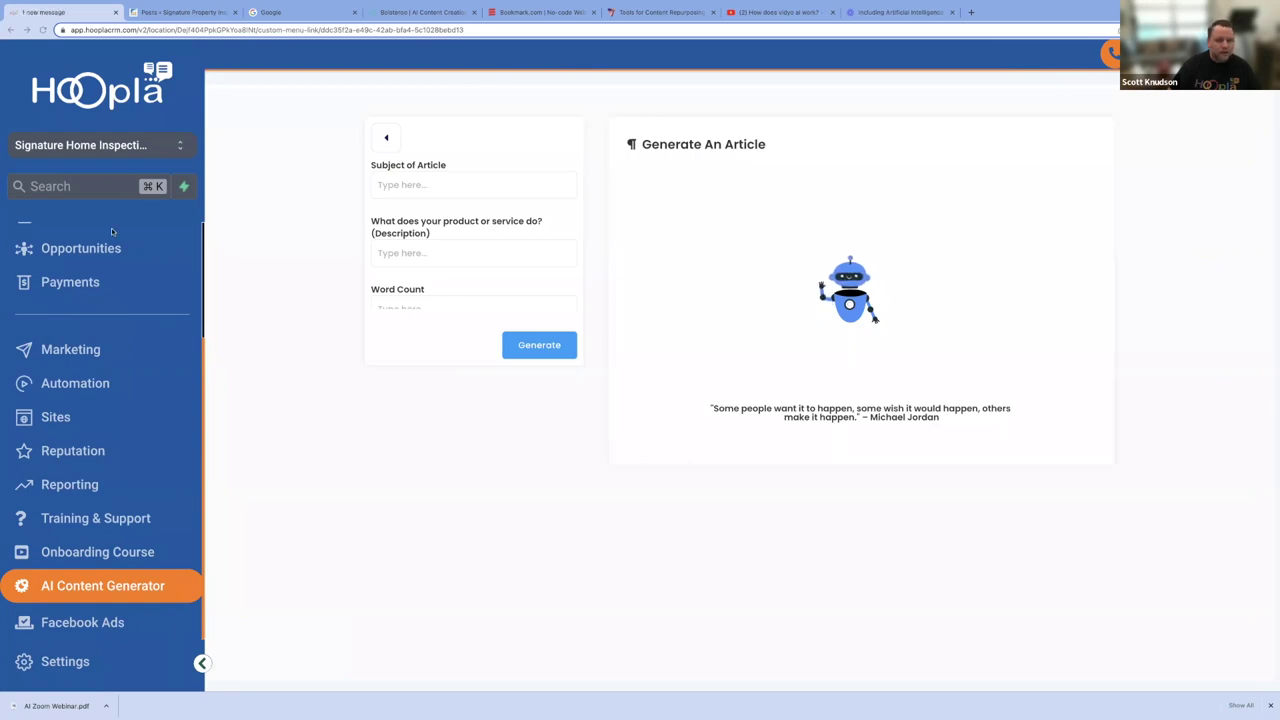
# - Paste "How to clean your front load washer?" as the article's subject and enter "homeowner" as its description
pyautogui.rightClick(417, 185)
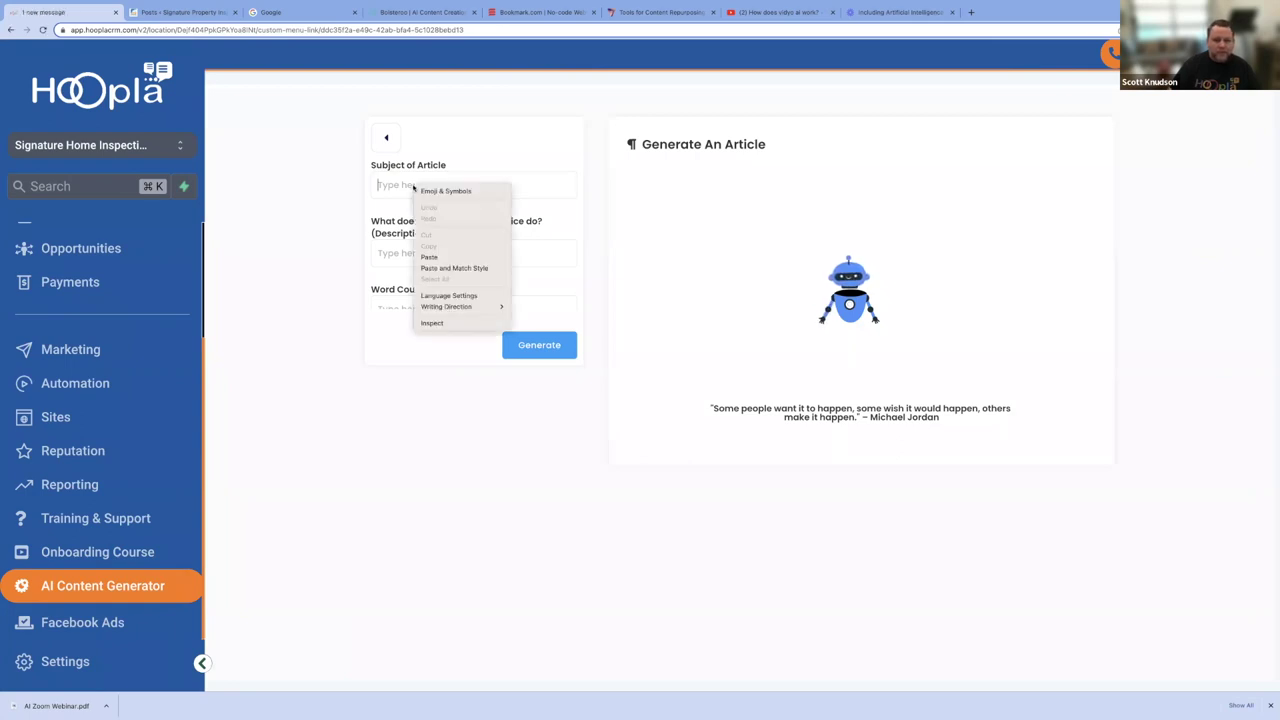
pyautogui.click(433, 253)
pyautogui.click(440, 254)
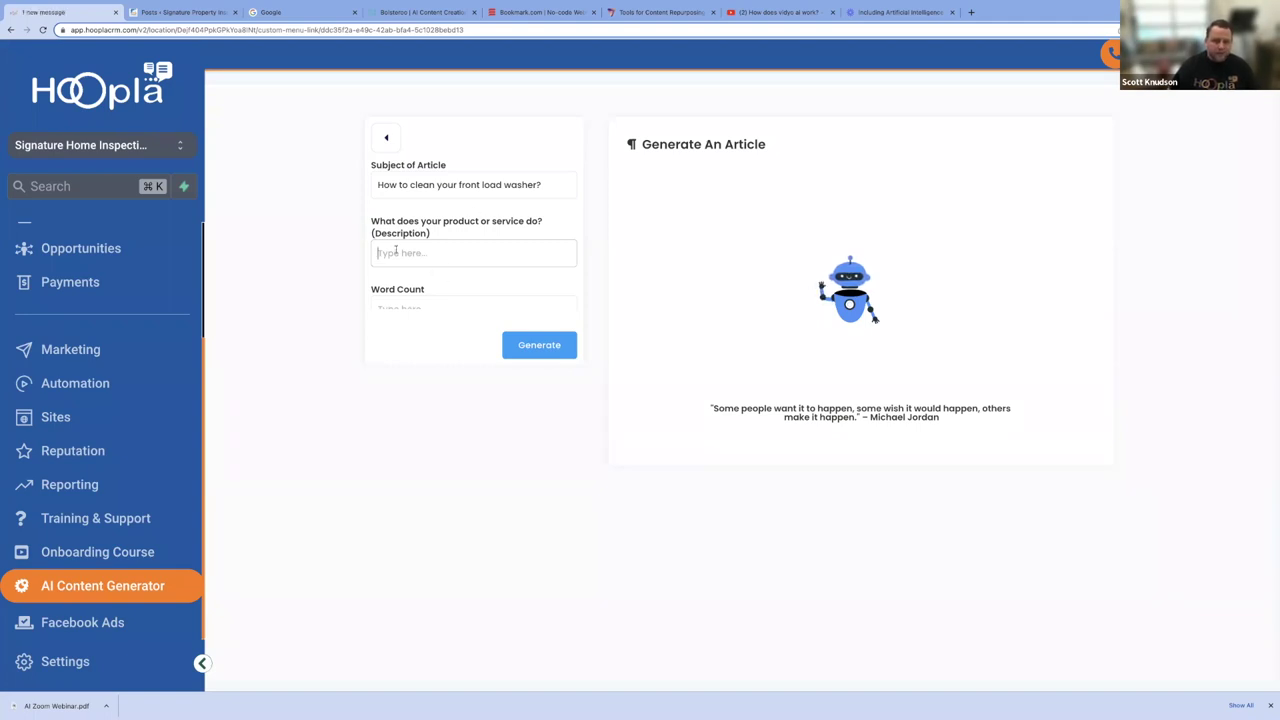
pyautogui.write('h')
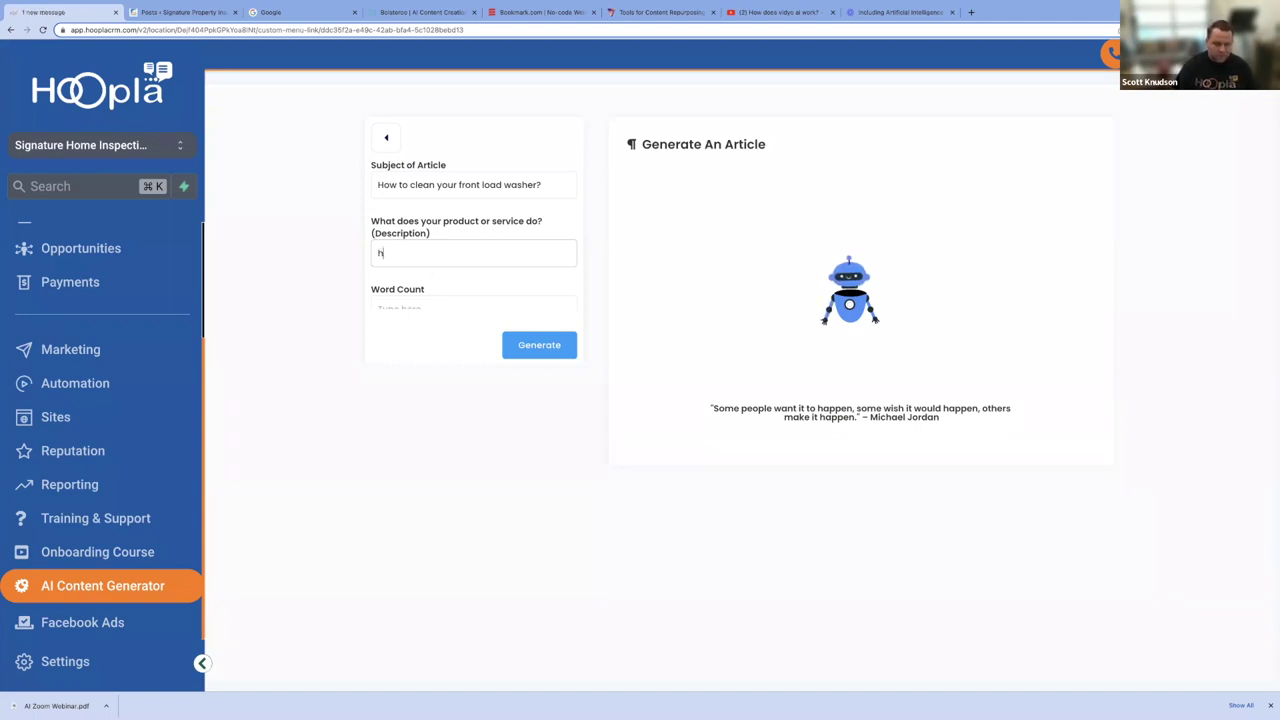
pyautogui.write('omeowner')
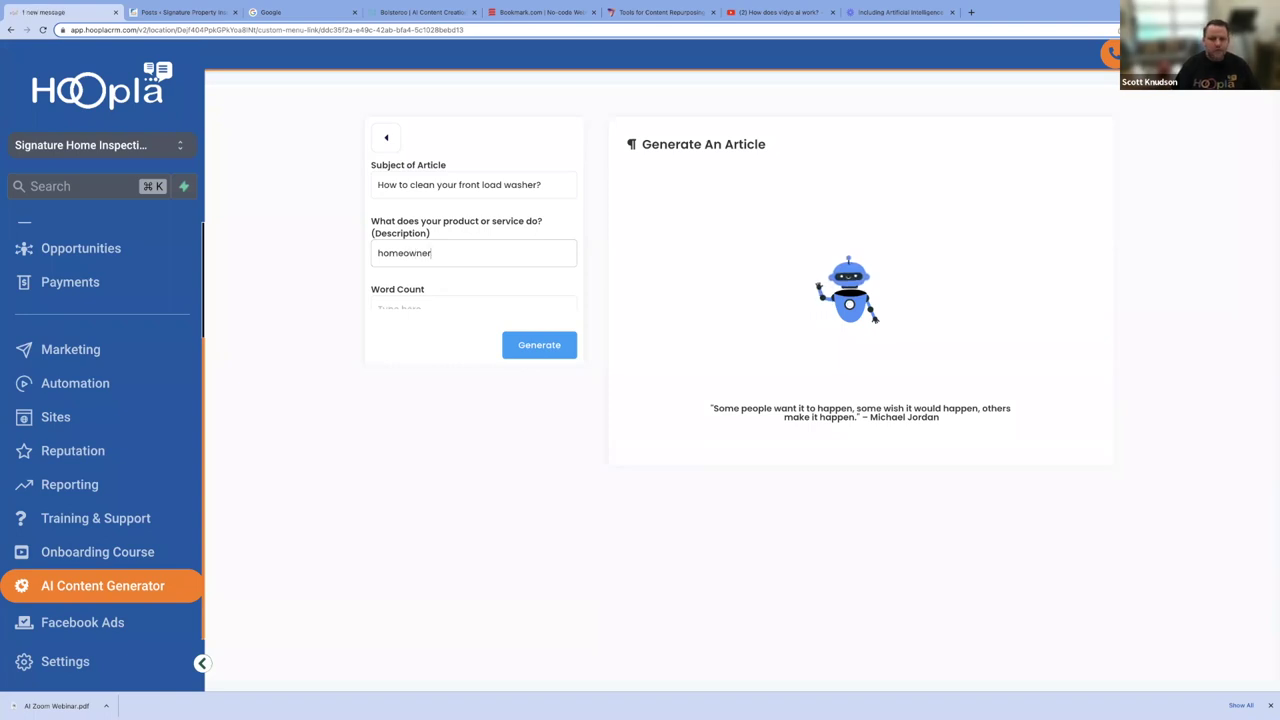
# - Set the article's word count to 1500 and generate it
pyautogui.click(401, 290)
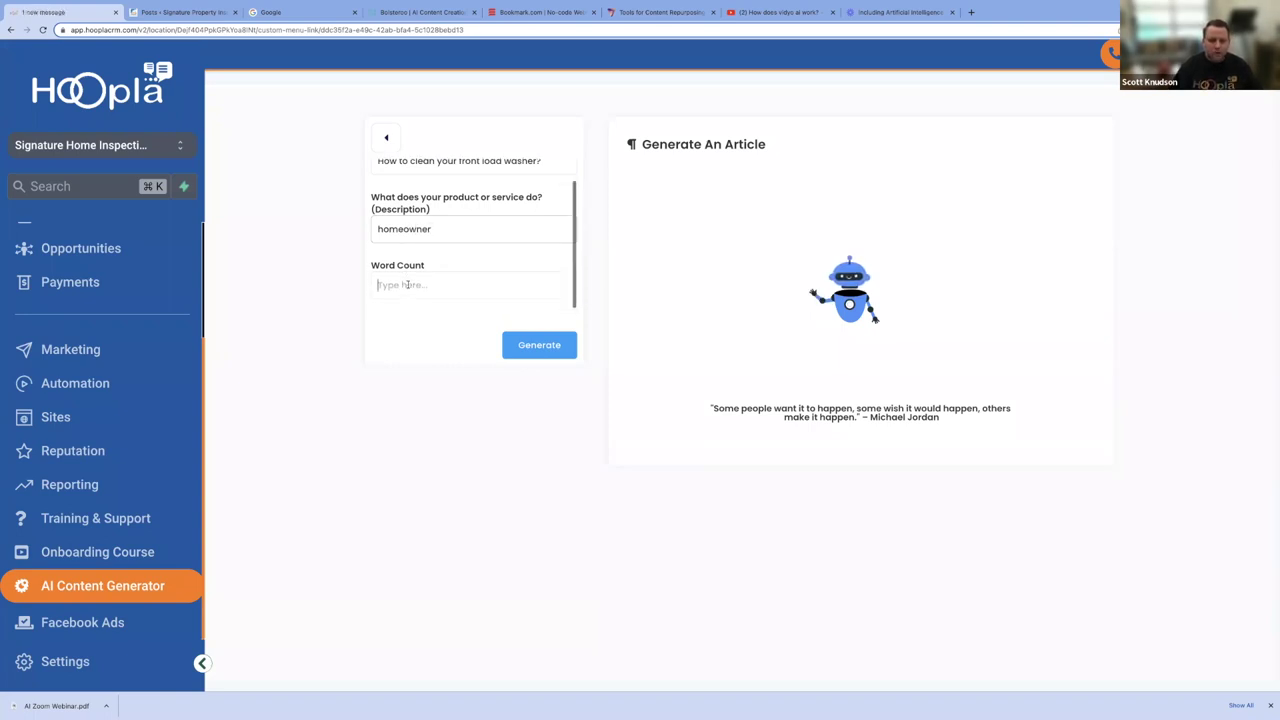
pyautogui.write('1500')
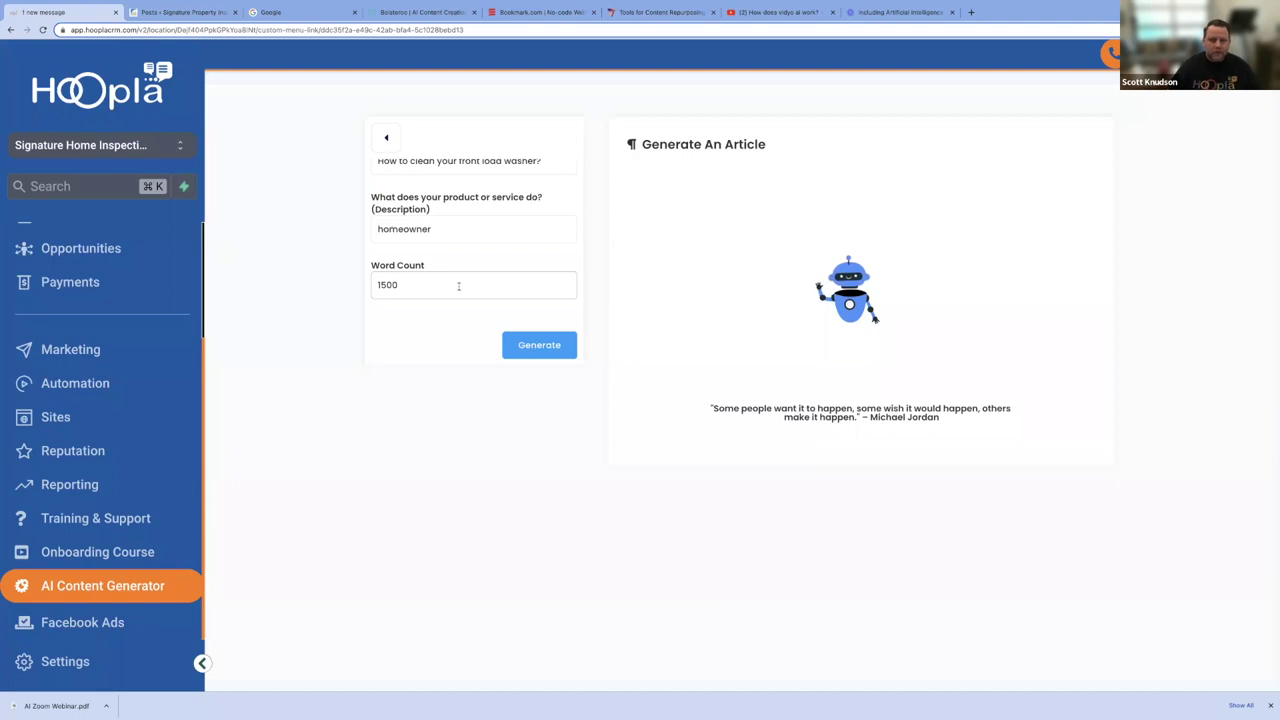
pyautogui.scroll(1, 459, 286)
pyautogui.scroll(-1, 491, 283)
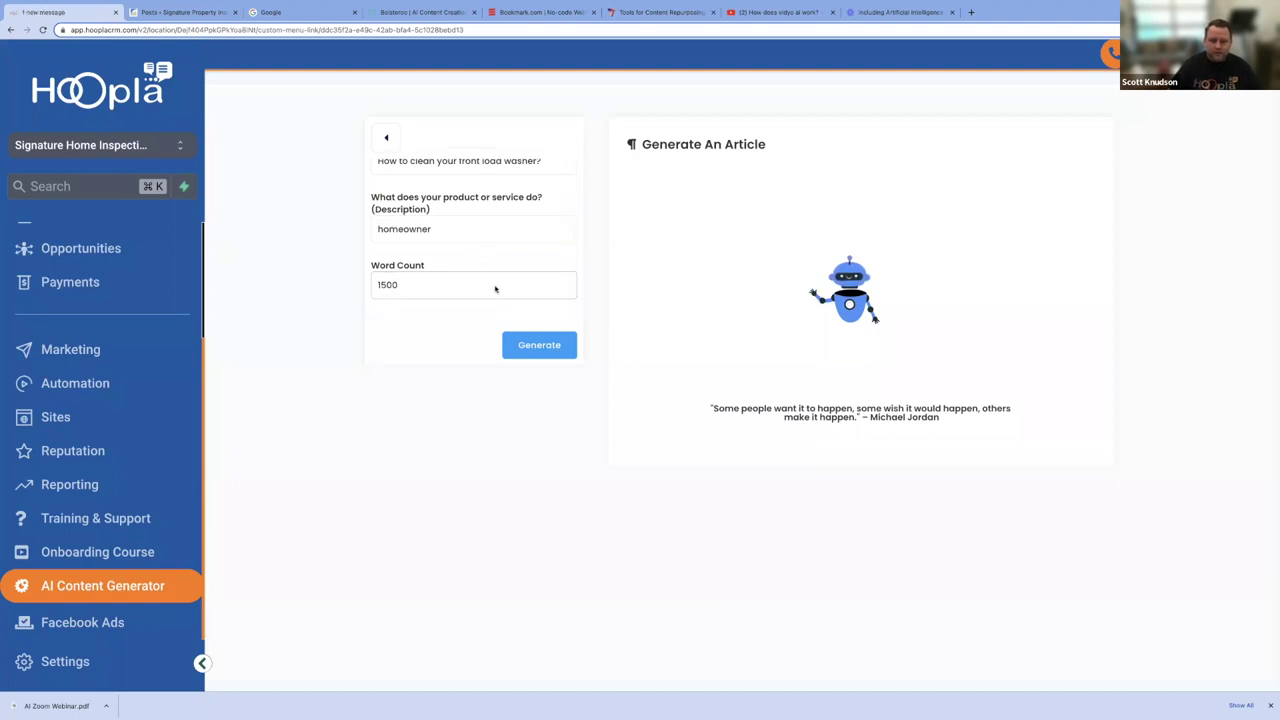
pyautogui.click(537, 344)
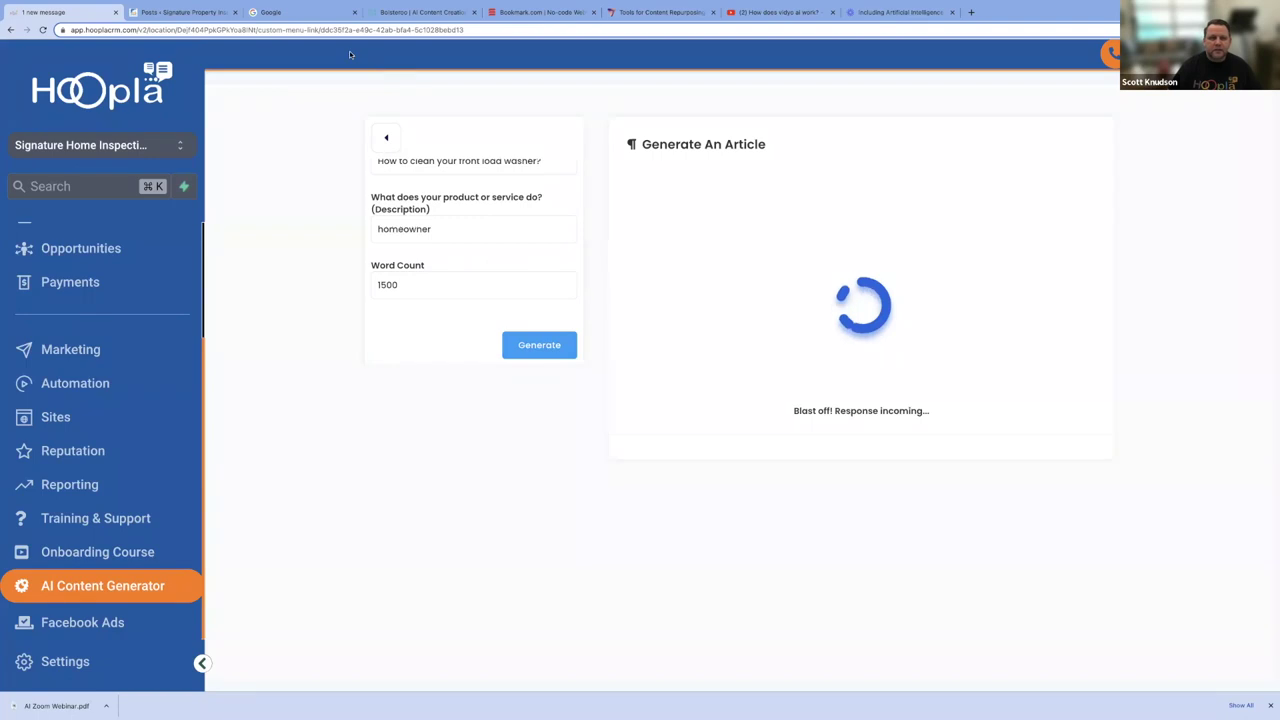
# - Switch to Google and search for the pasted question "How to clean your front load washer?"
pyautogui.click(292, 16)
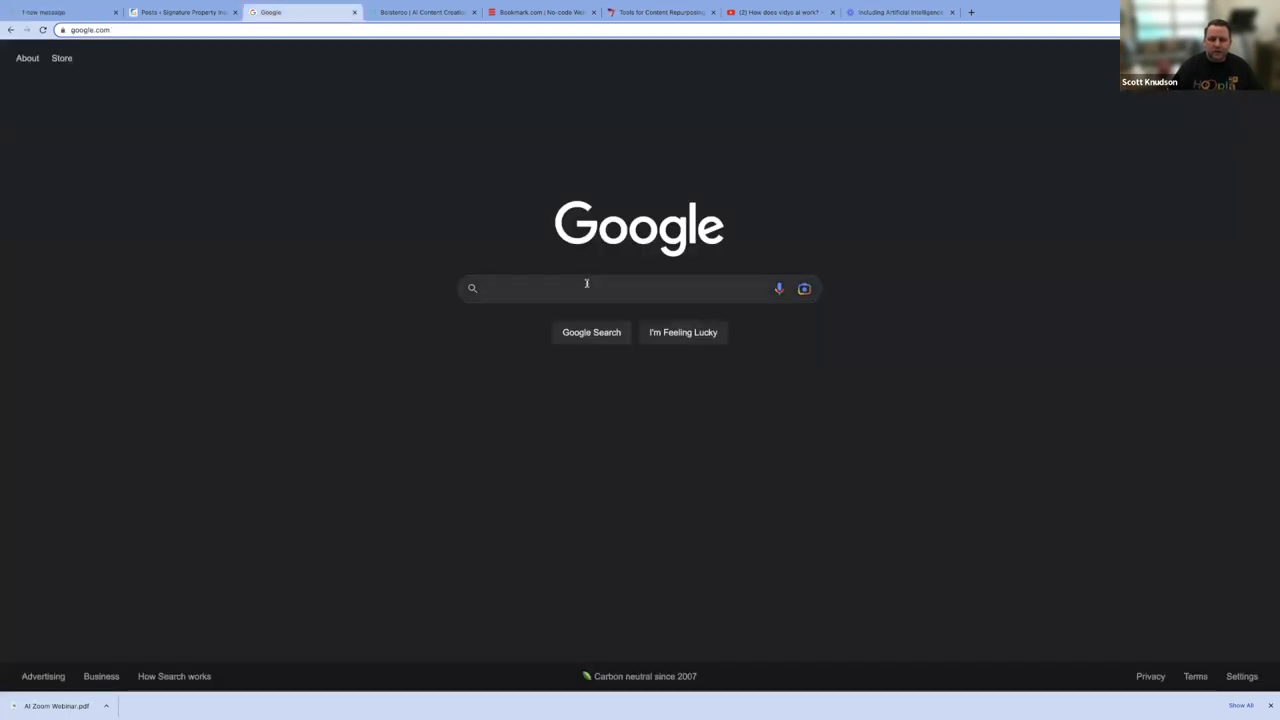
pyautogui.rightClick(508, 290)
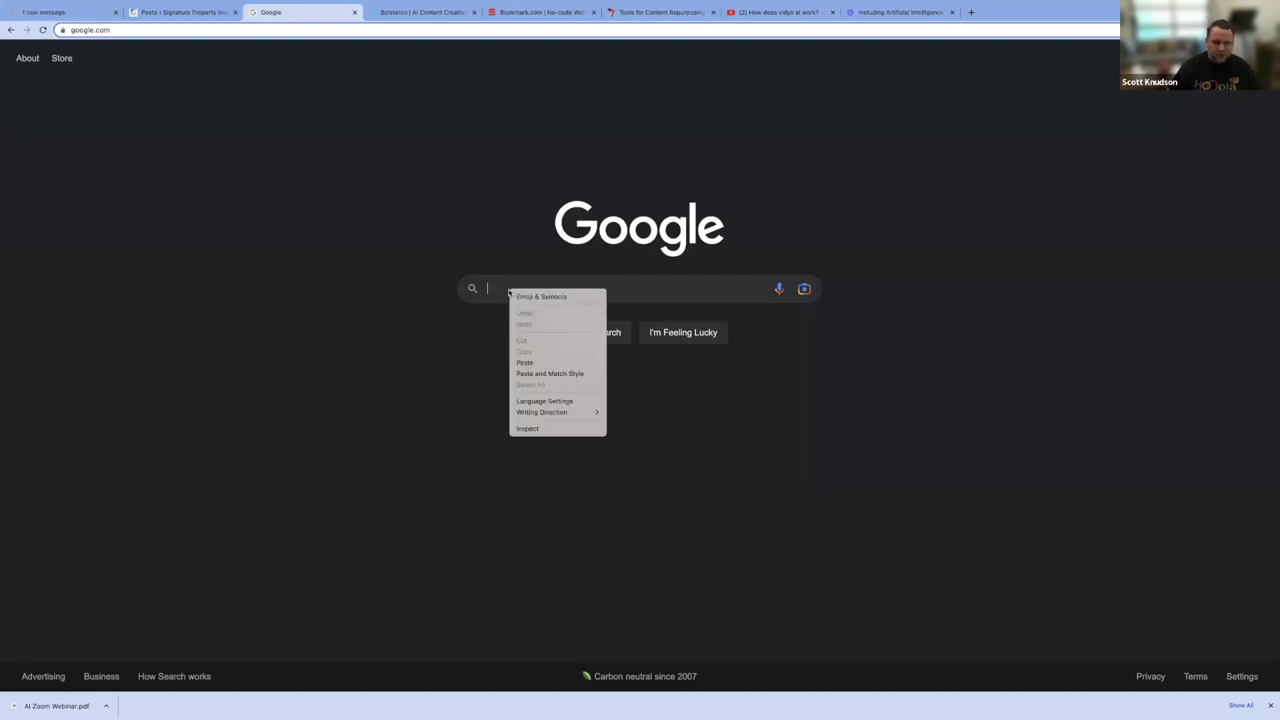
pyautogui.click(548, 362)
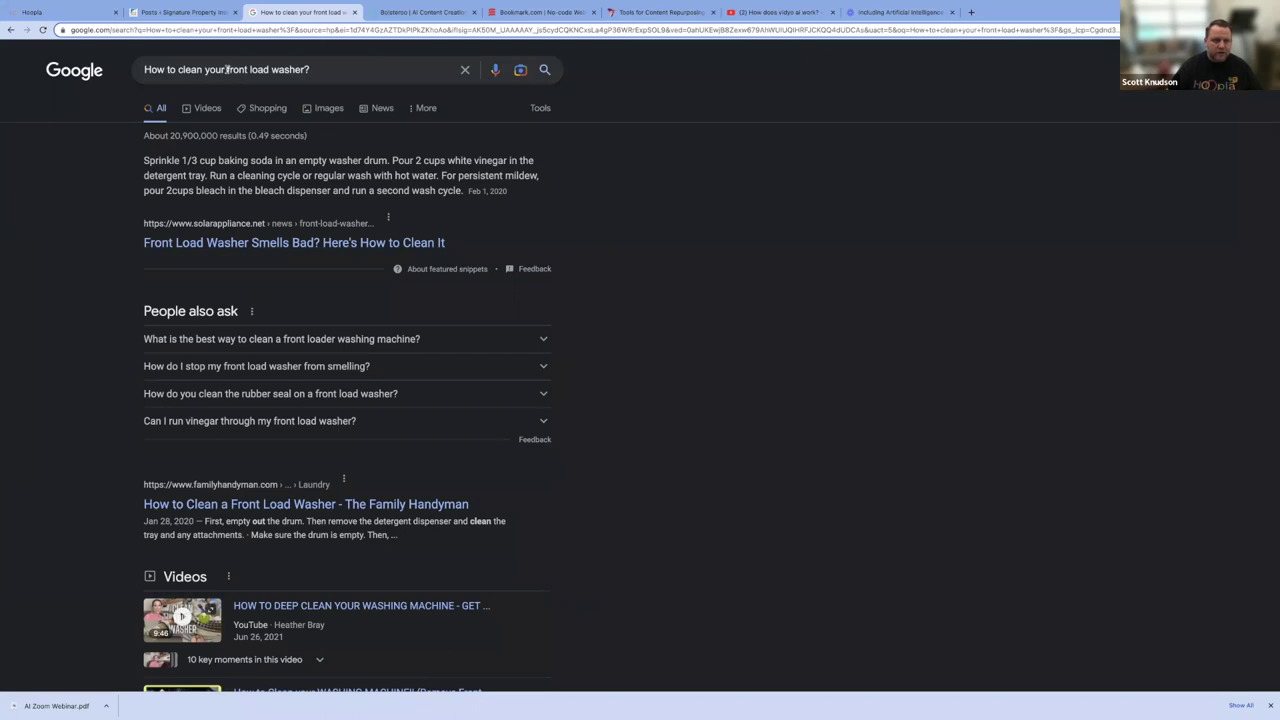
# - Shorten the Google search to "front load washer?" and run it again
pyautogui.moveTo(227, 69); pyautogui.dragTo(138, 72)
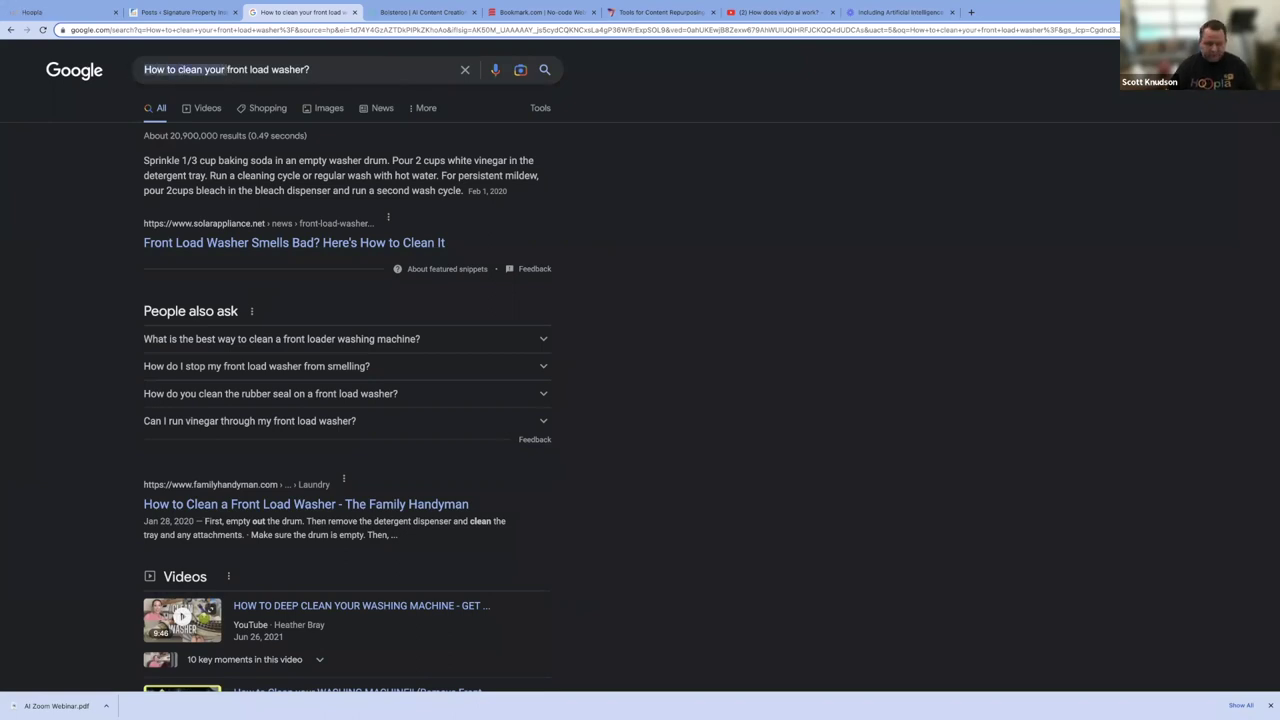
pyautogui.press('BackSpace')
pyautogui.press('Return')
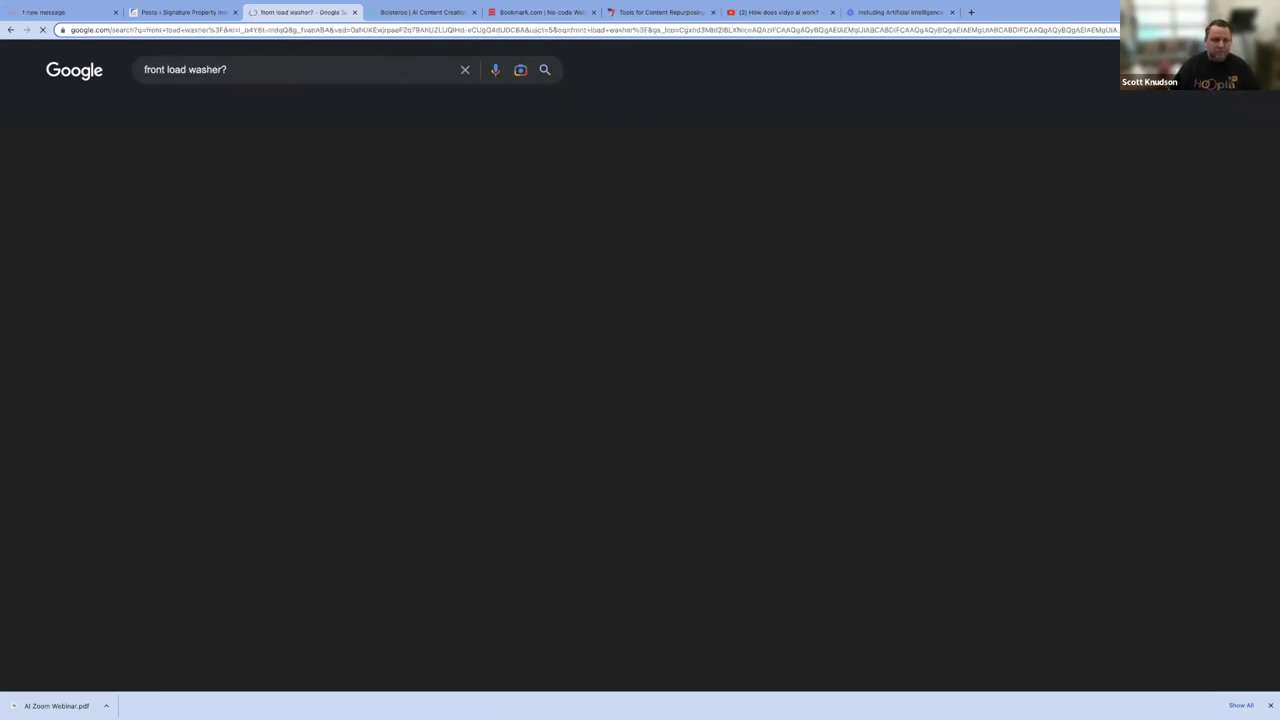
# - Expand and collapse several "People also ask" questions about front load washers to bring up more related article topics
pyautogui.scroll(-3, 497, 428)
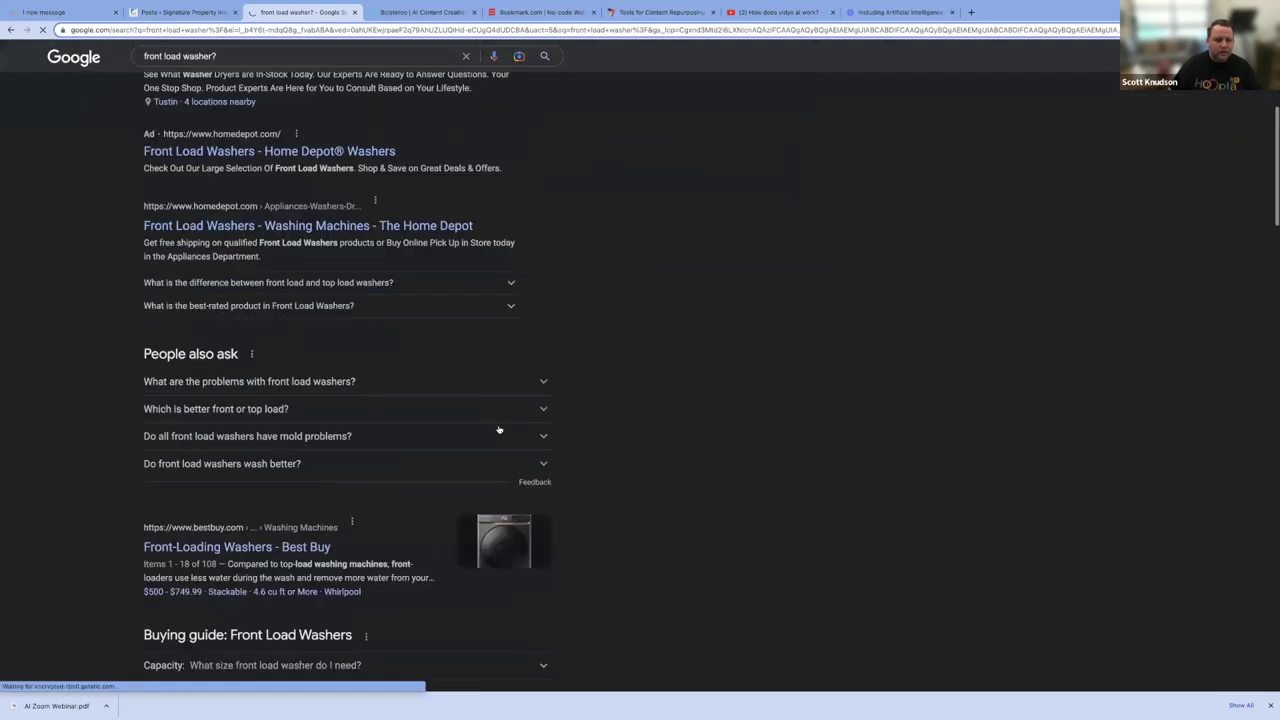
pyautogui.scroll(-1, 499, 430)
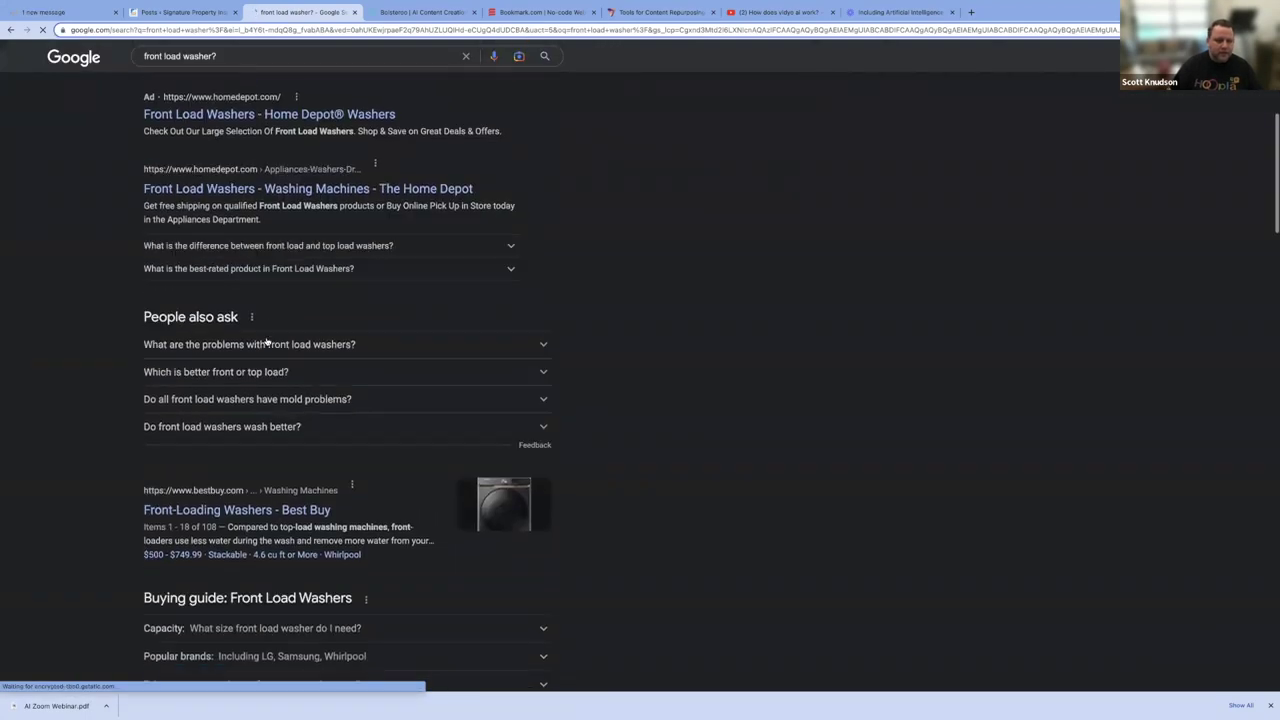
pyautogui.click(366, 350)
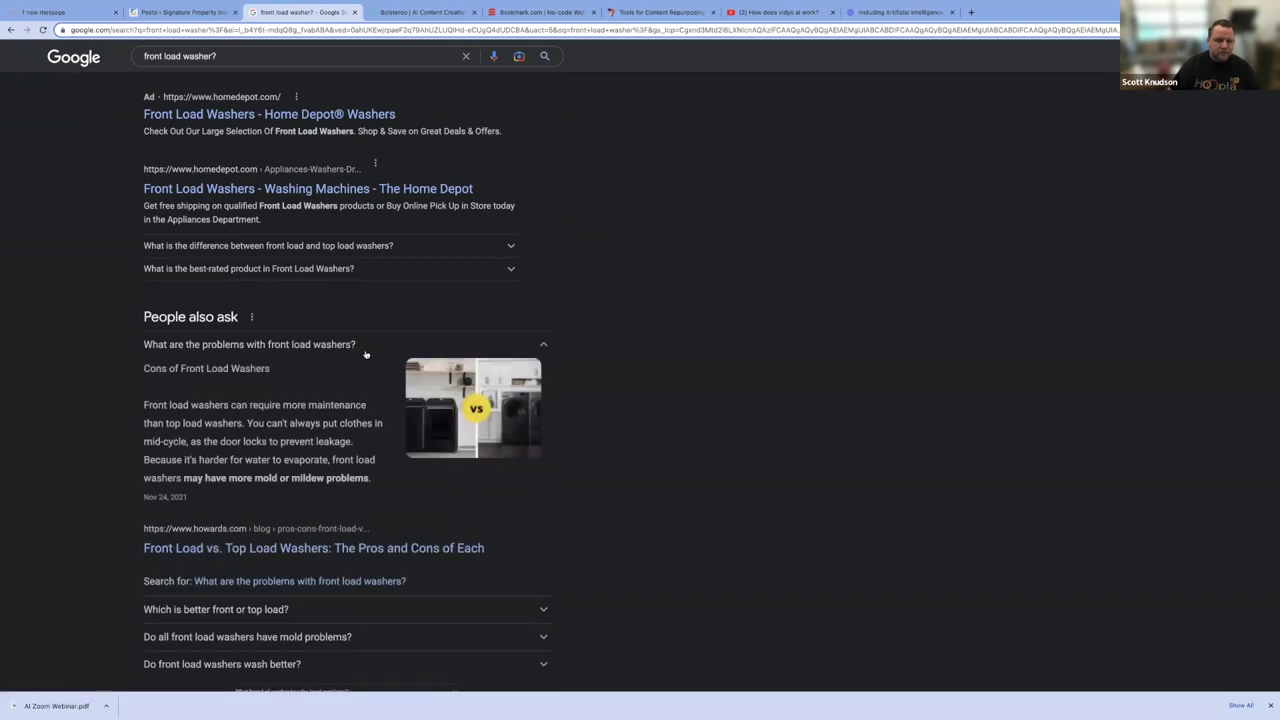
pyautogui.click(366, 352)
pyautogui.click(365, 374)
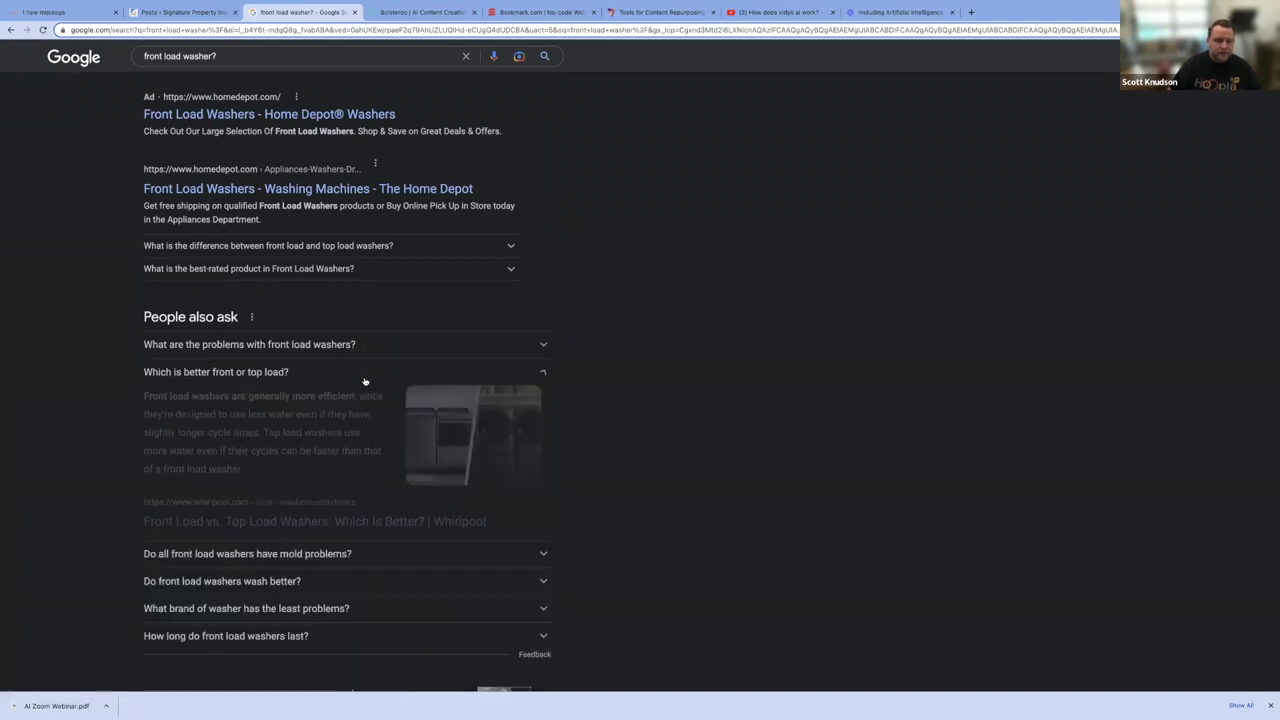
pyautogui.click(364, 382)
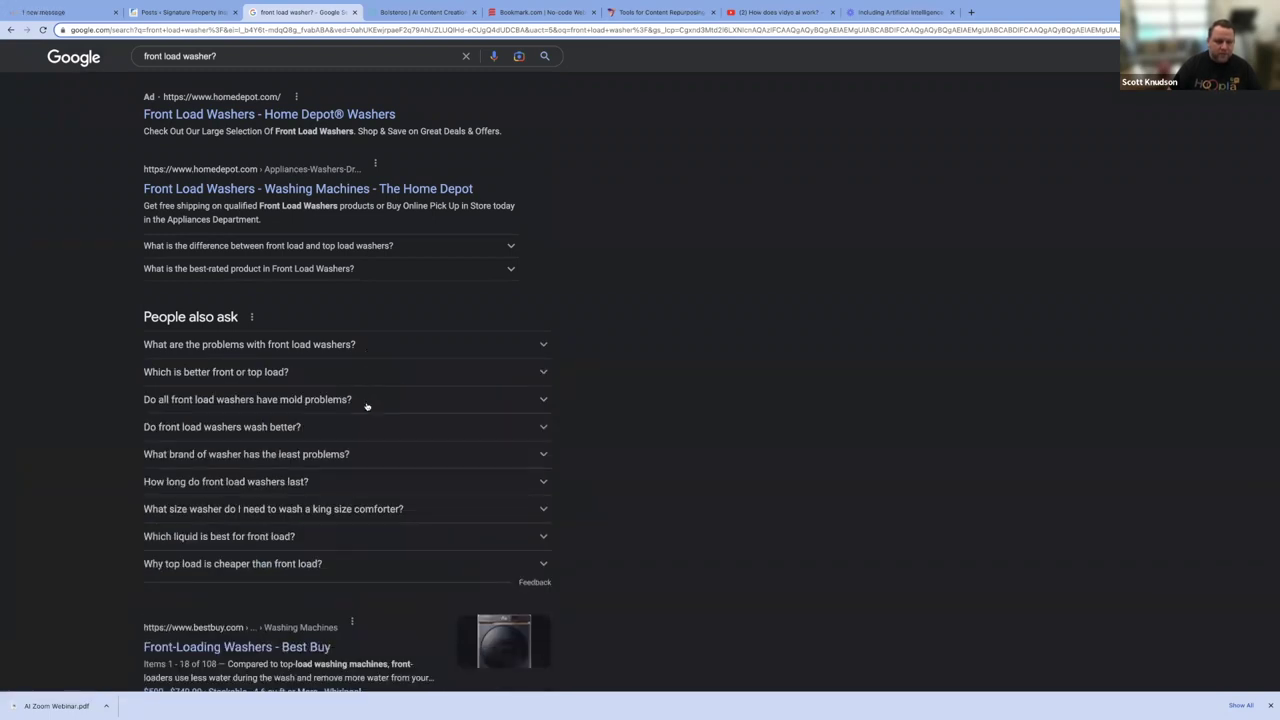
pyautogui.click(366, 405)
pyautogui.click(367, 405)
pyautogui.click(381, 463)
pyautogui.click(382, 463)
pyautogui.scroll(-1, 382, 463)
pyautogui.scroll(-3, 382, 463)
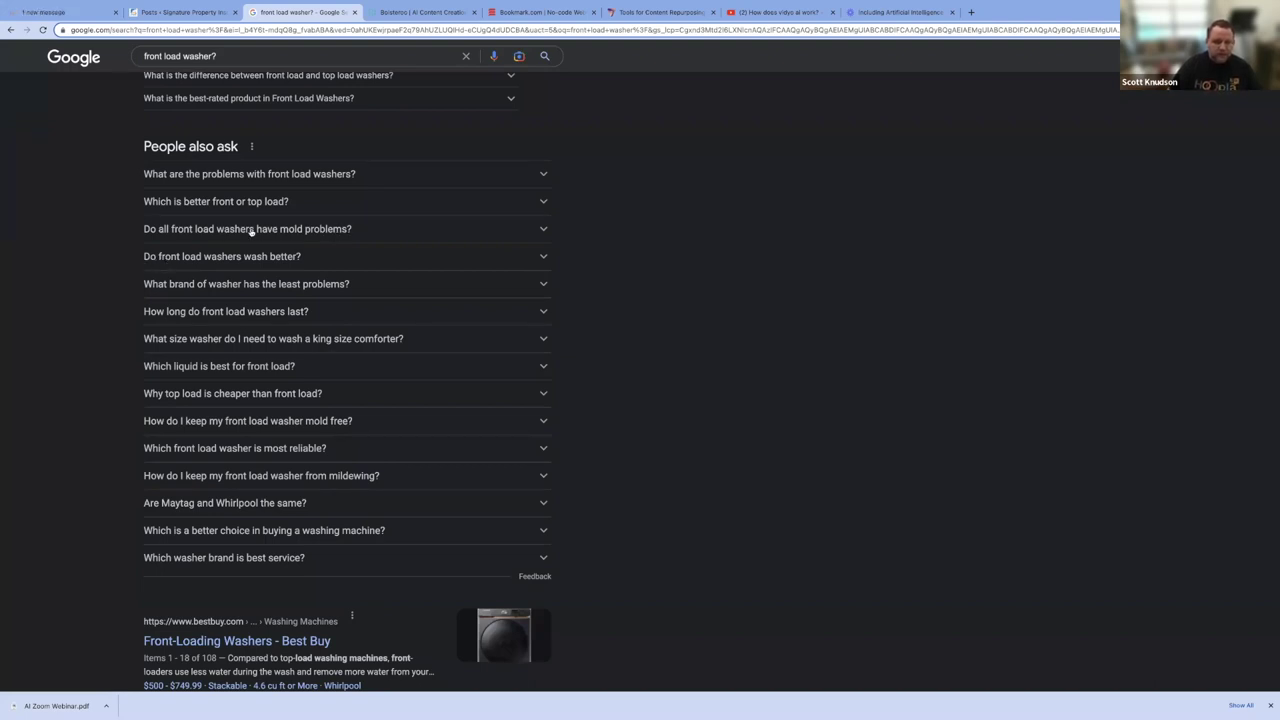
# - Expand the question "Do all front load washers have mold problems?" and copy its text
pyautogui.click(216, 230)
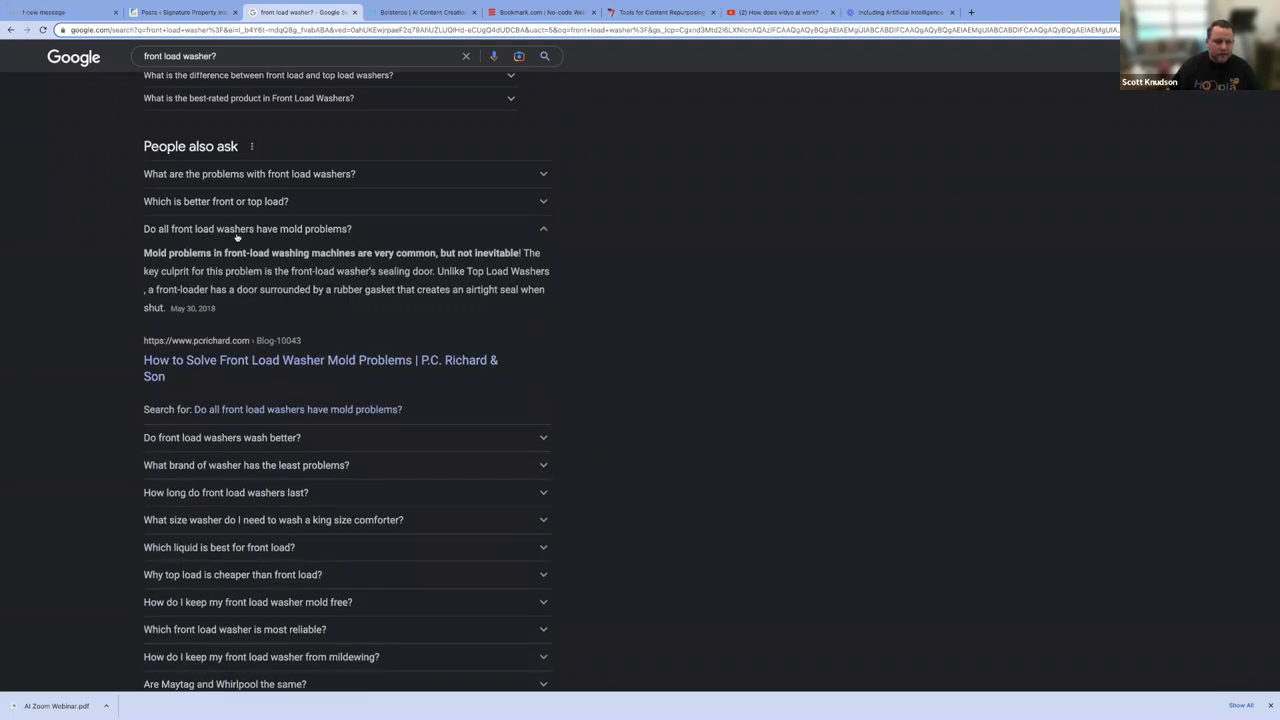
pyautogui.moveTo(143, 230); pyautogui.dragTo(336, 234)
pyautogui.press('super+c')
pyautogui.rightClick(336, 234)
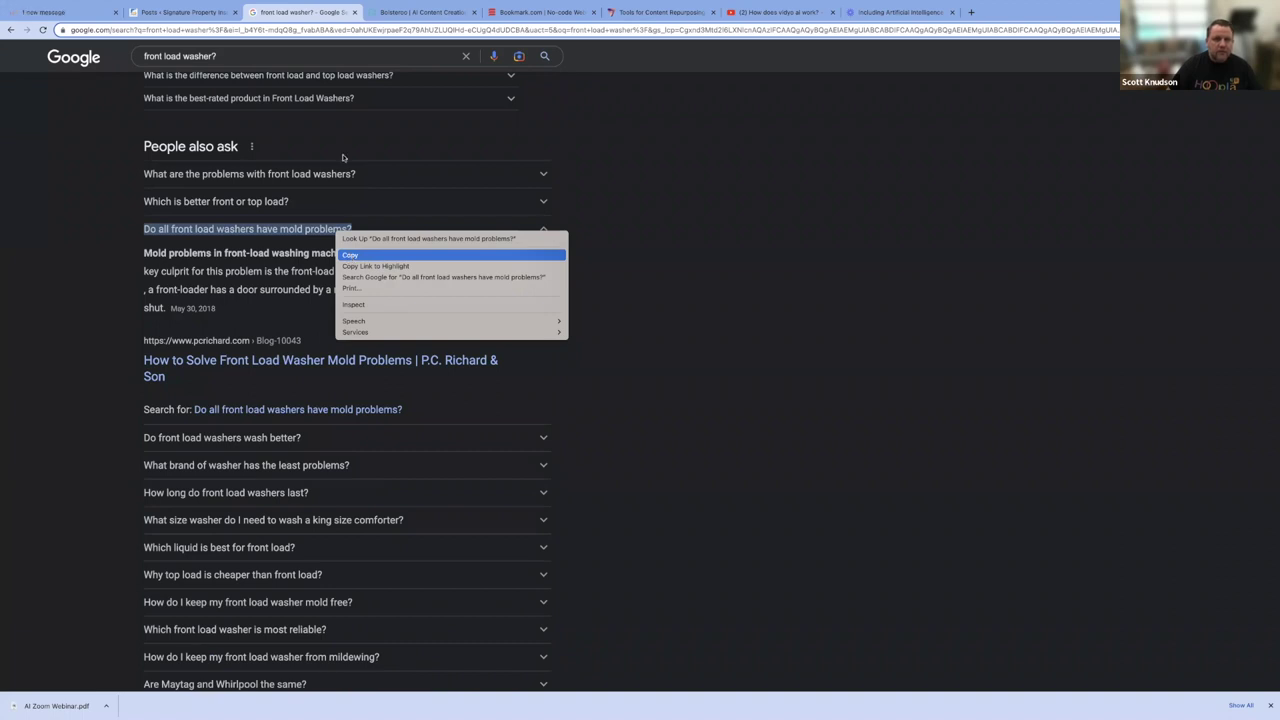
pyautogui.press('Escape')
# - Return to Hoopla and examine the generated article on cleaning a front load washer, highlighting its paragraphs
pyautogui.click(50, 12)
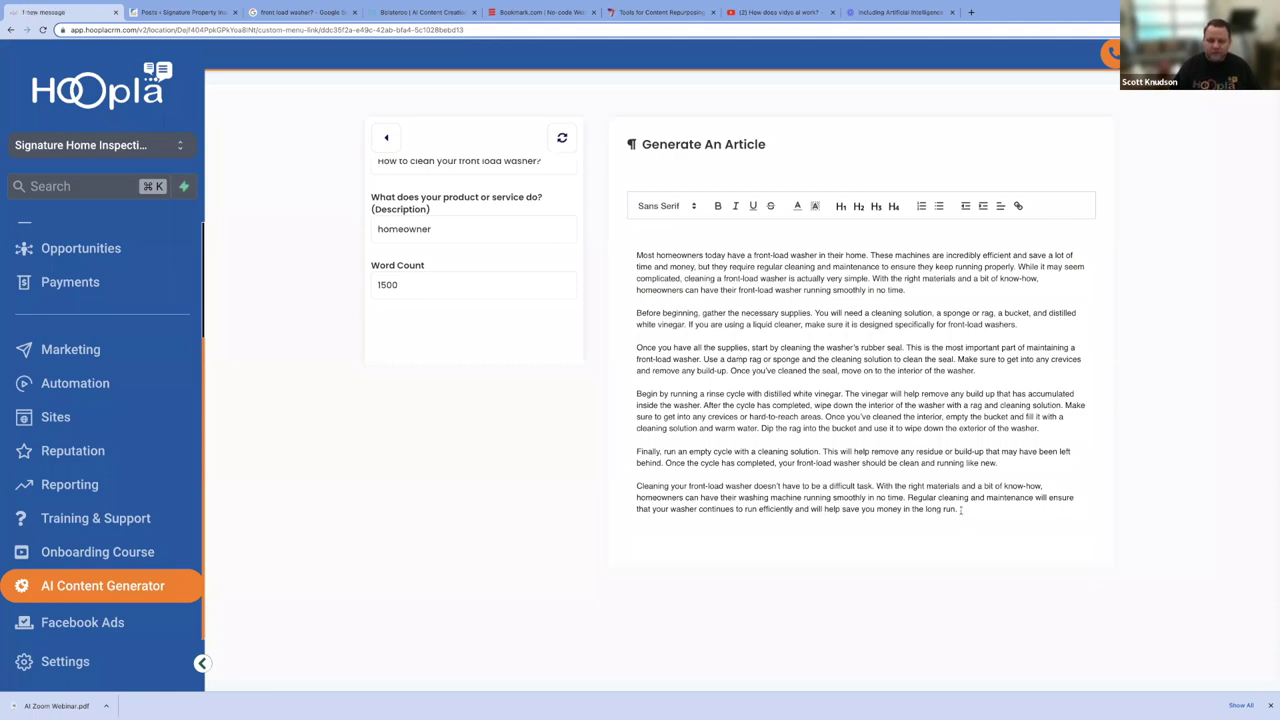
pyautogui.moveTo(960, 510); pyautogui.dragTo(792, 358)
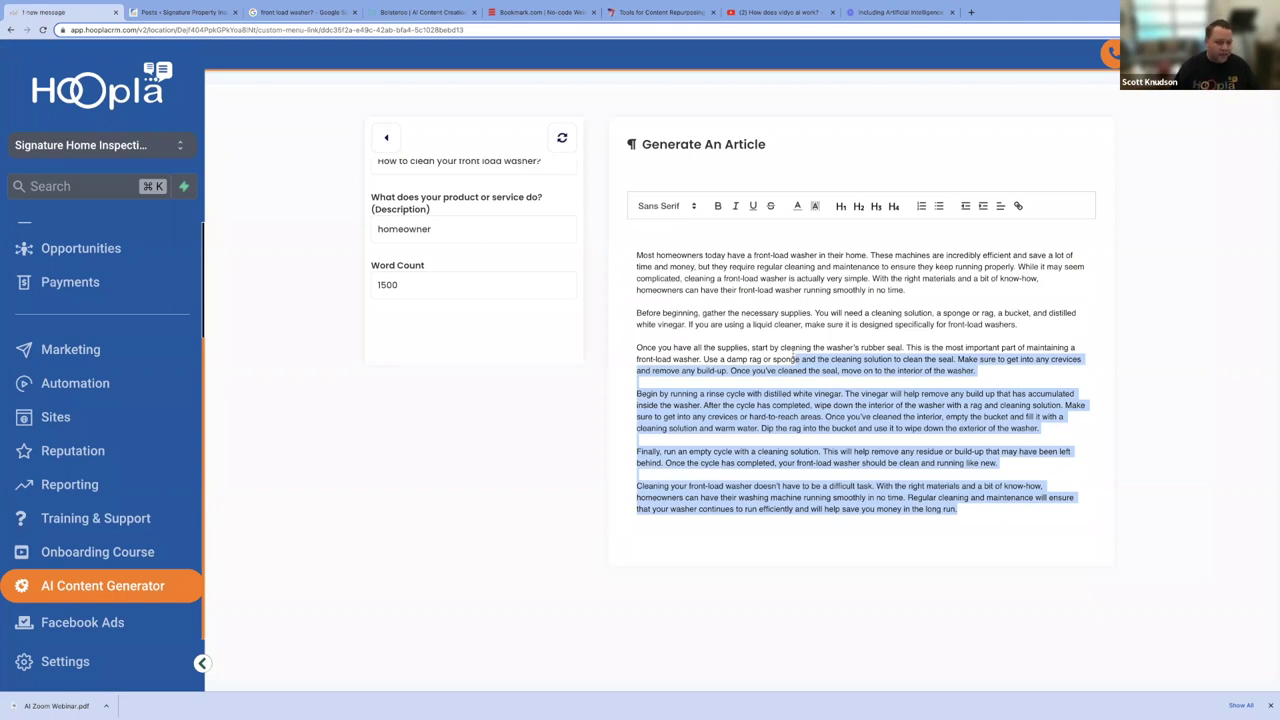
pyautogui.click(979, 478)
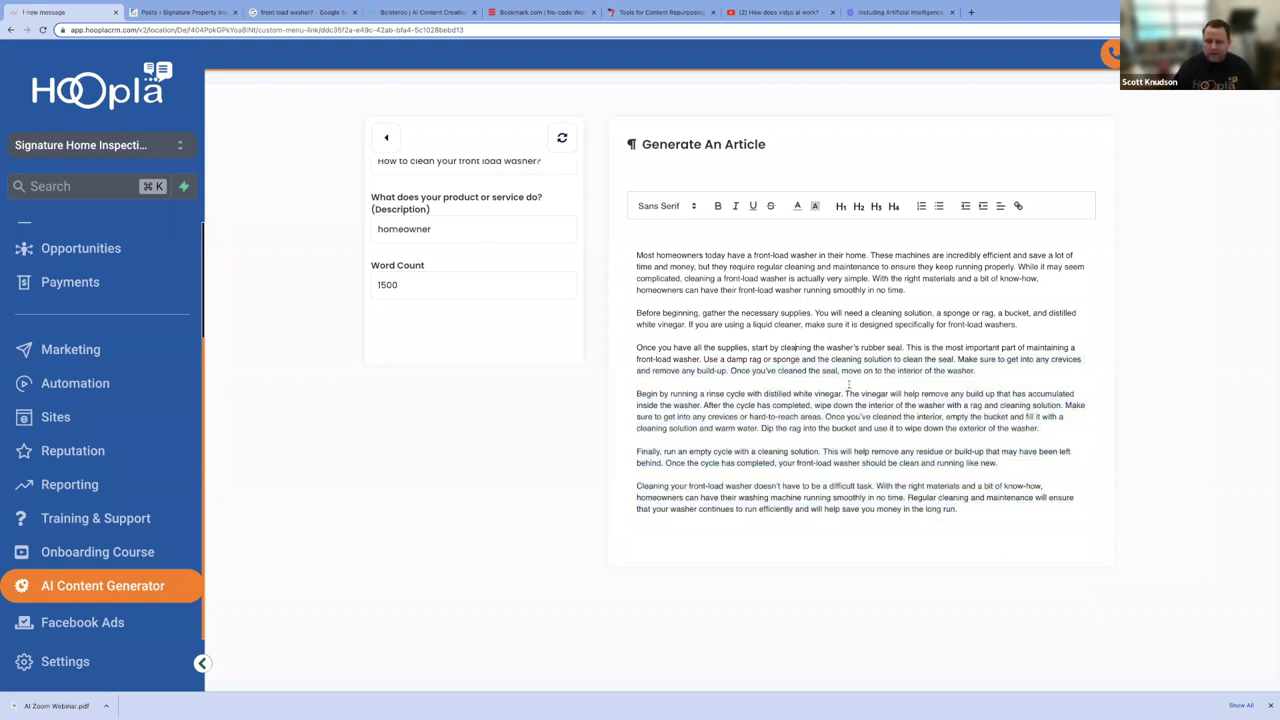
pyautogui.moveTo(957, 509); pyautogui.dragTo(653, 266)
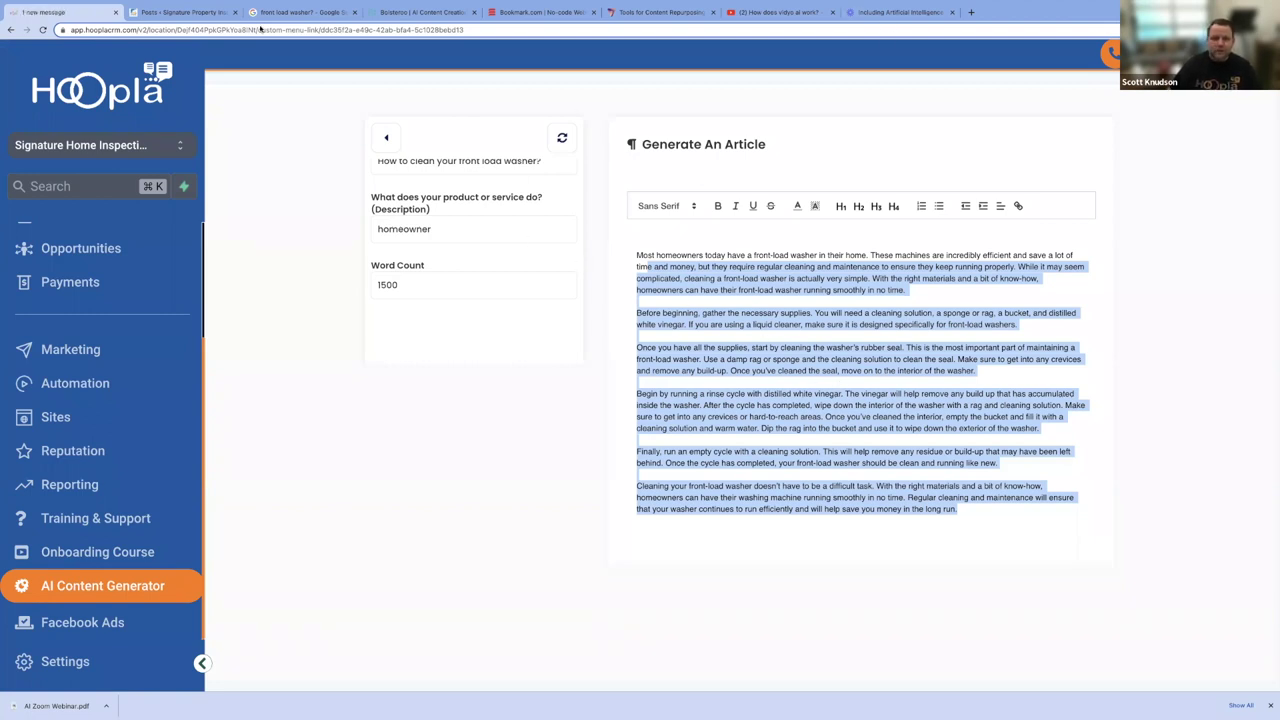
# - Check the Google questions and the WordPress posts list, ending back at Hoopla's generated article
pyautogui.click(305, 13)
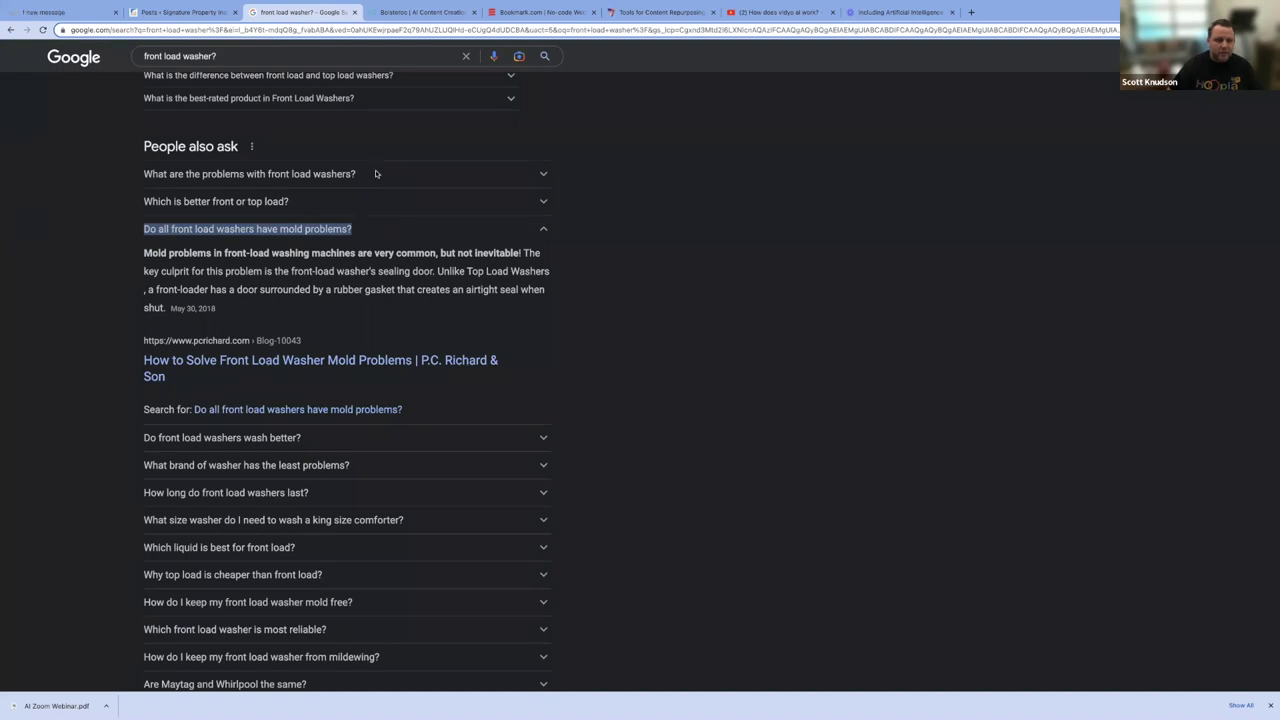
pyautogui.click(205, 13)
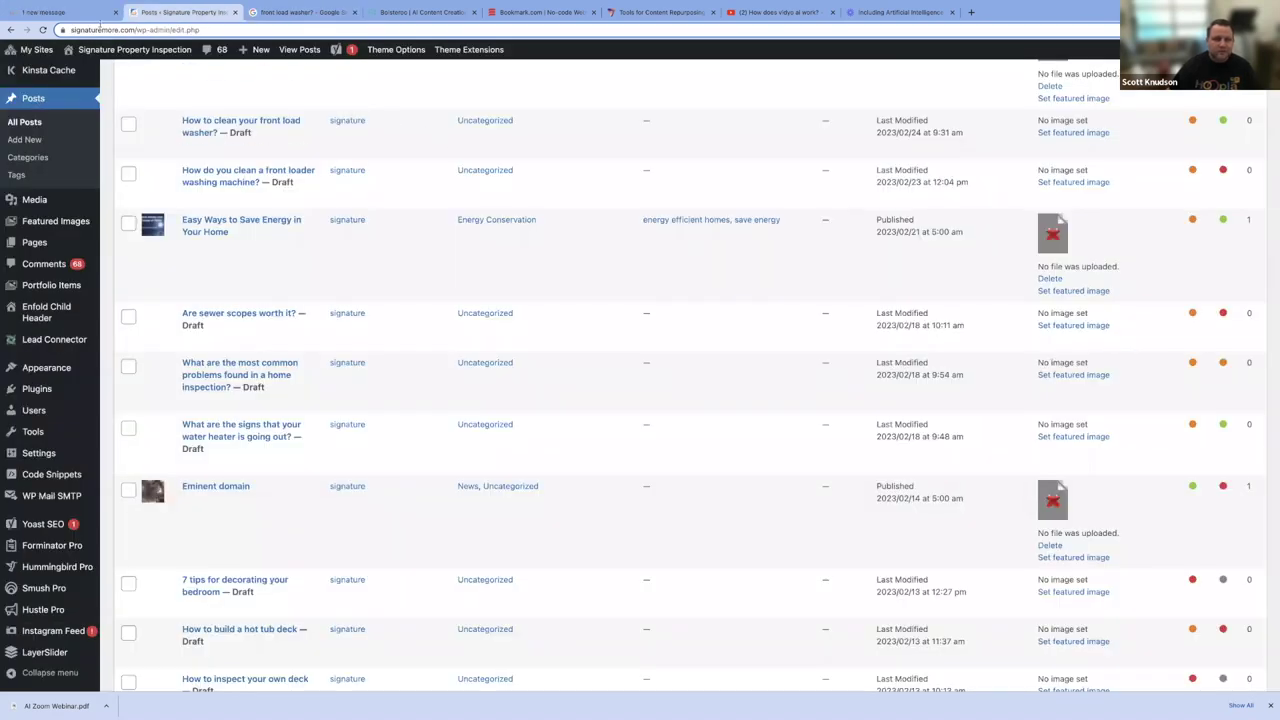
pyautogui.click(85, 15)
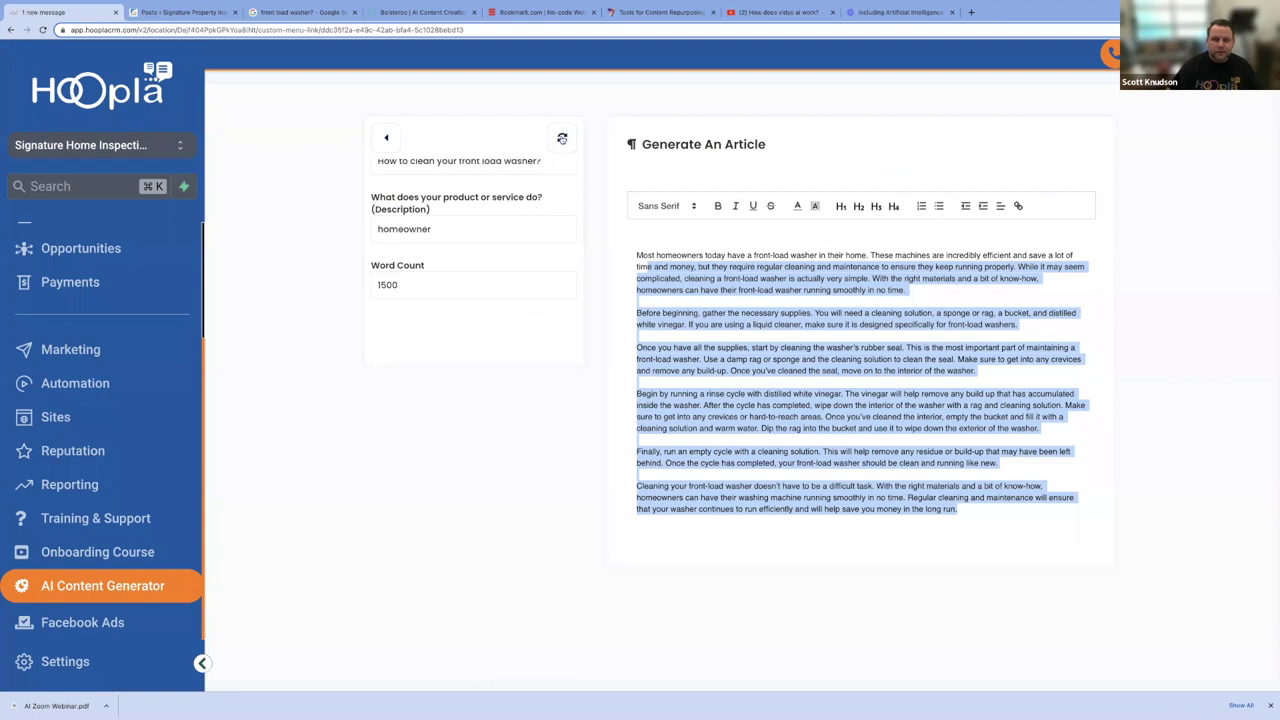
# - Reset the article form, replace the subject with "Do all front load washers have mold problems?" and generate a new article
pyautogui.click(562, 139)
pyautogui.moveTo(545, 161); pyautogui.dragTo(314, 157)
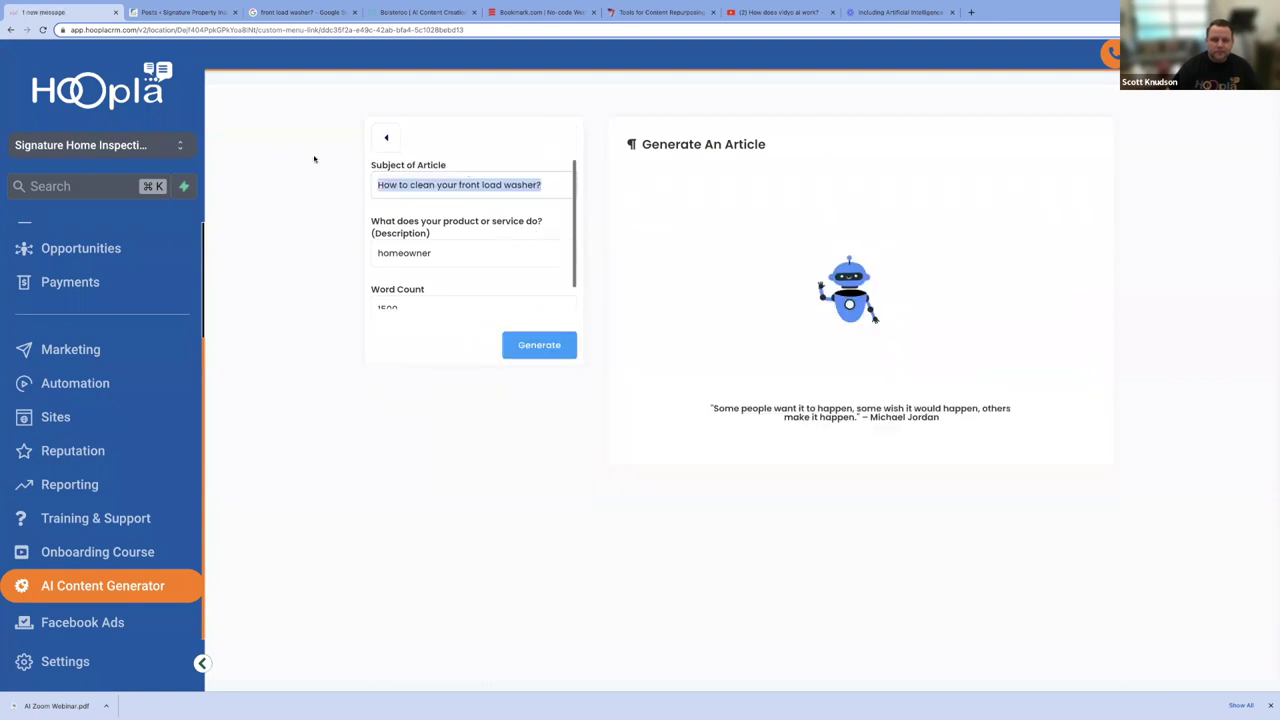
pyautogui.press('BackSpace')
pyautogui.rightClick(440, 185)
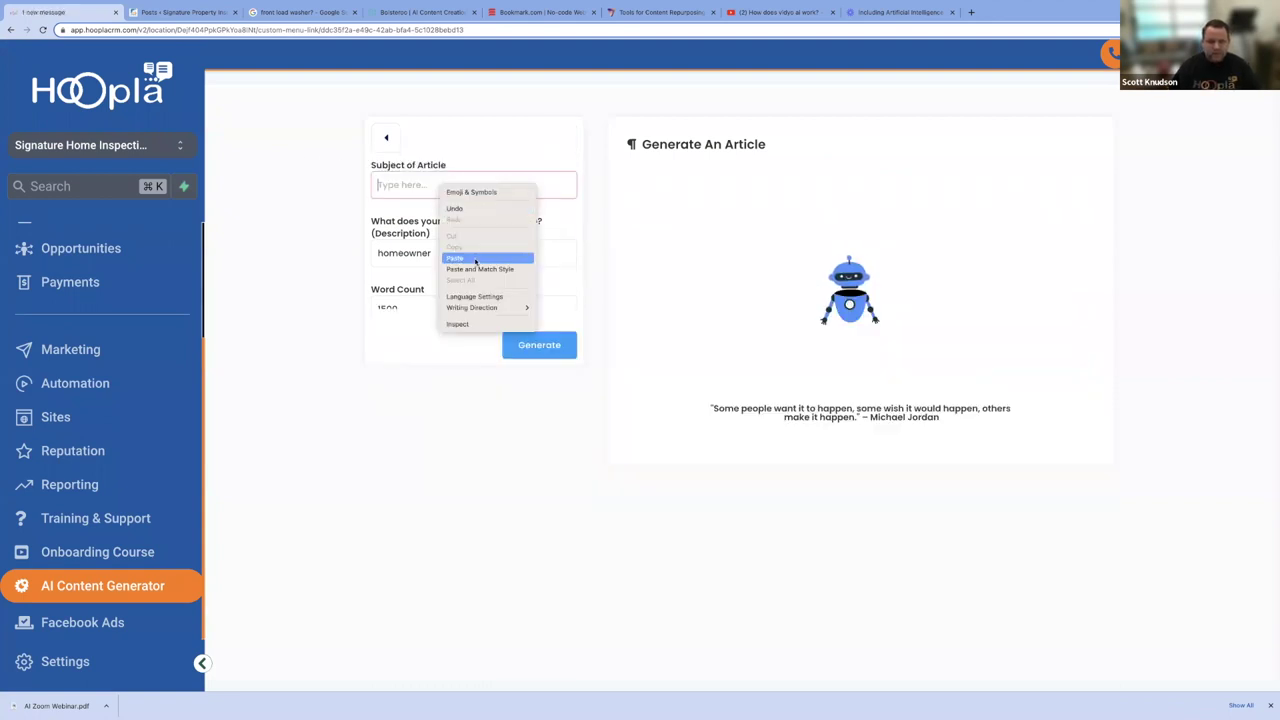
pyautogui.click(475, 259)
pyautogui.click(511, 350)
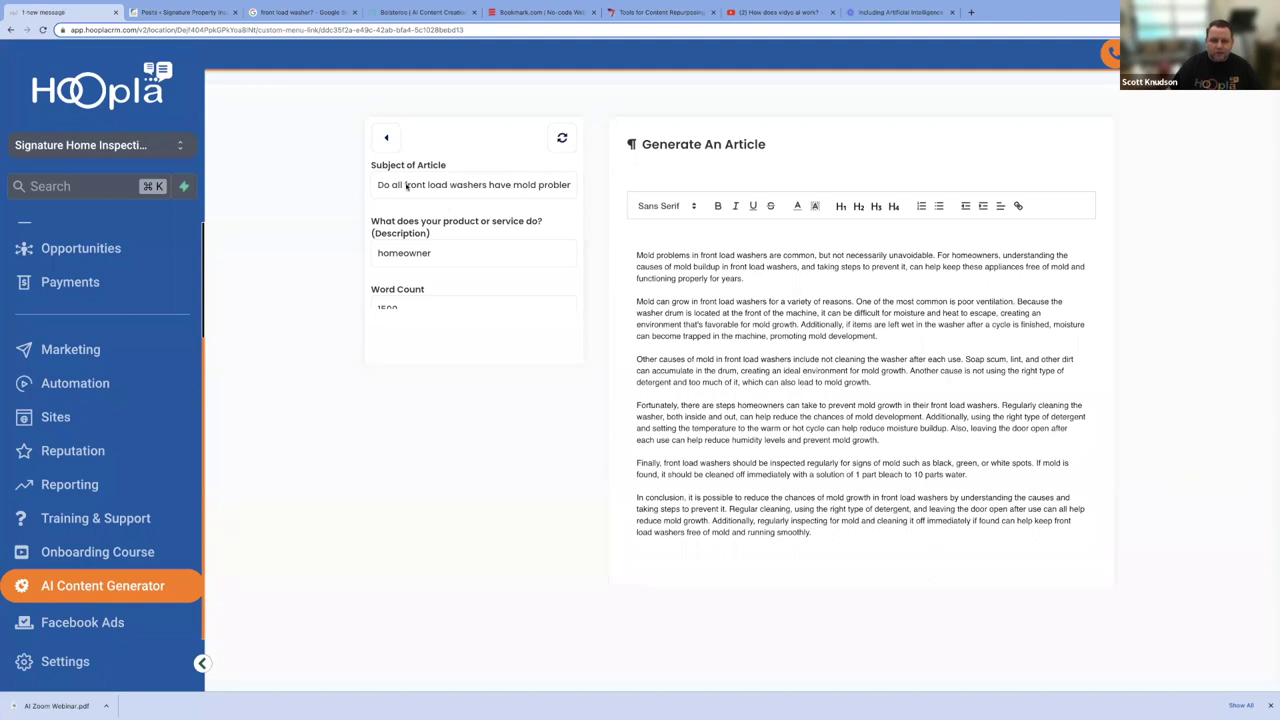
# - Copy the full article subject "Do all front load washers have mold problems?" from the article form
pyautogui.moveTo(377, 185); pyautogui.dragTo(545, 186)
pyautogui.rightClick(545, 186)
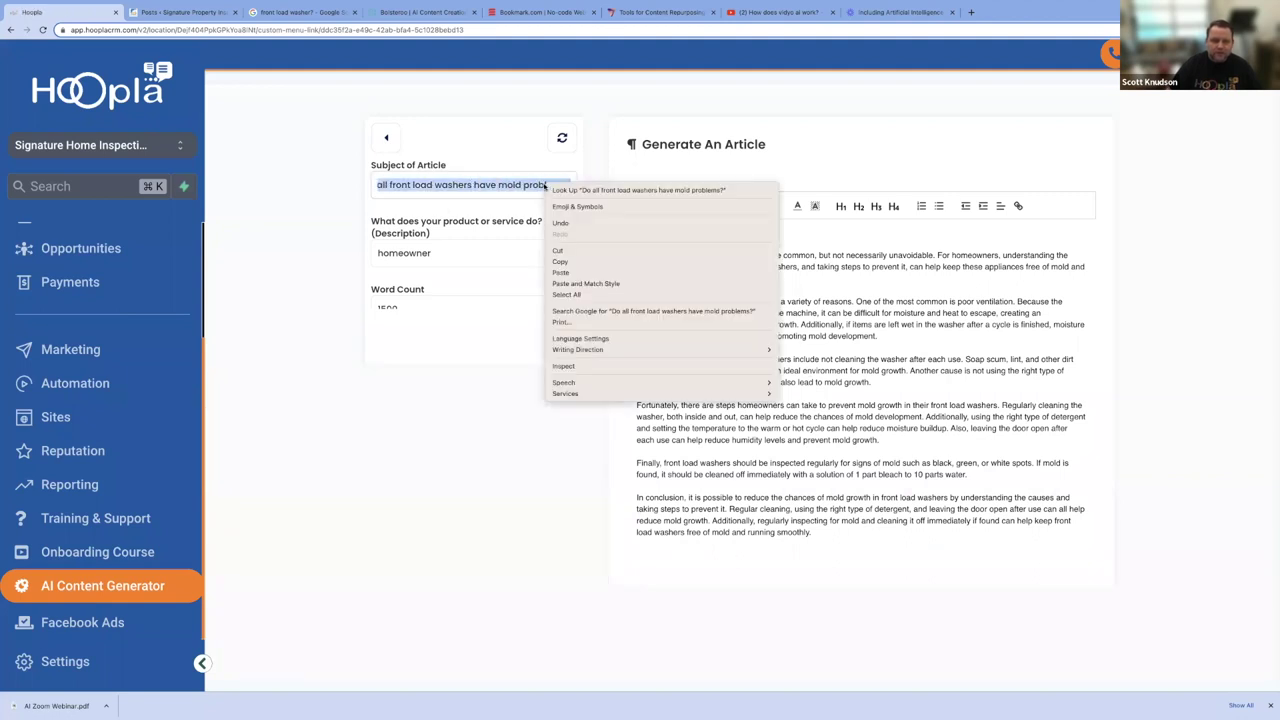
pyautogui.click(562, 261)
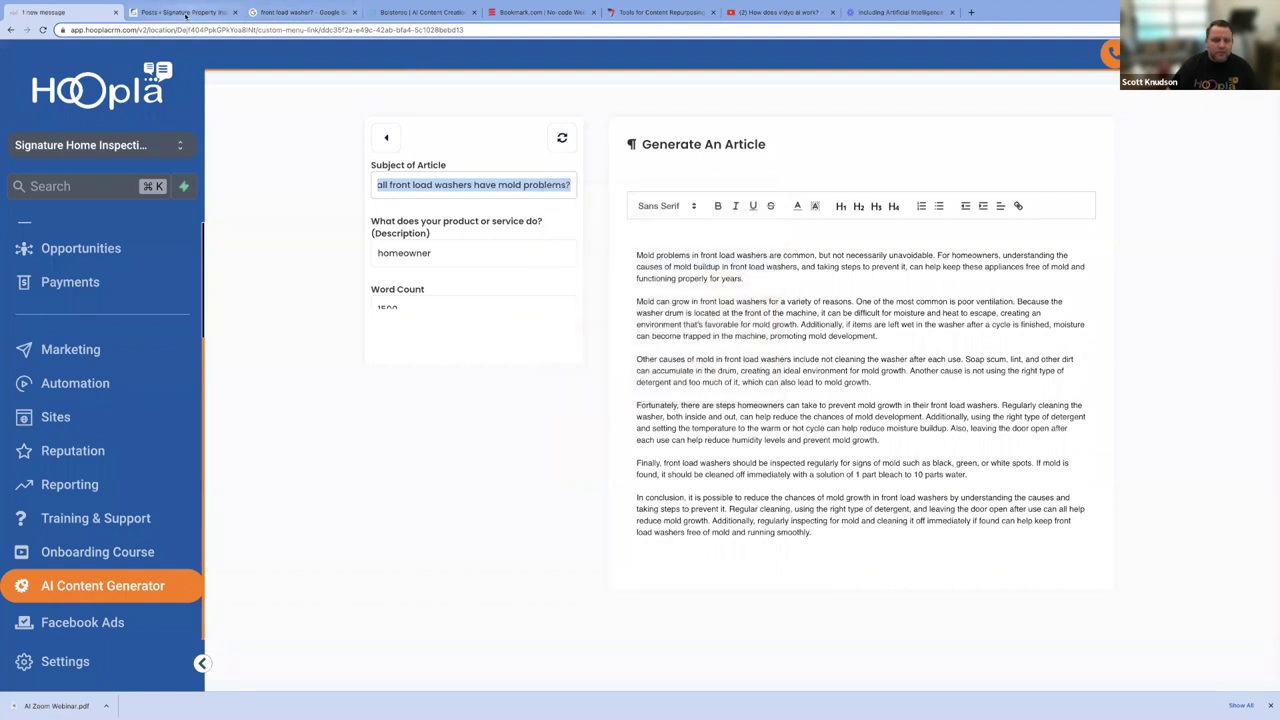
# - Switch to WordPress and start a new post titled "Do all front load washers have mold problems?"
pyautogui.click(185, 12)
pyautogui.scroll(5, 346, 148)
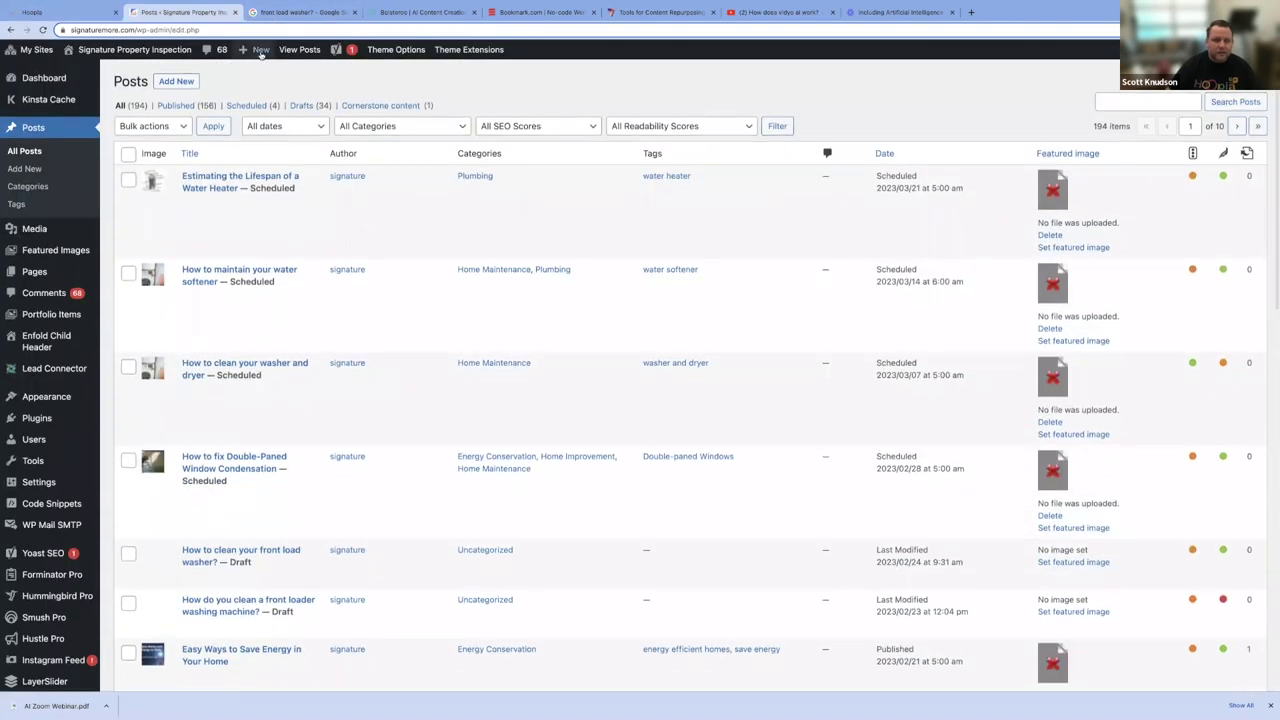
pyautogui.moveTo(255, 50)
pyautogui.click(259, 85)
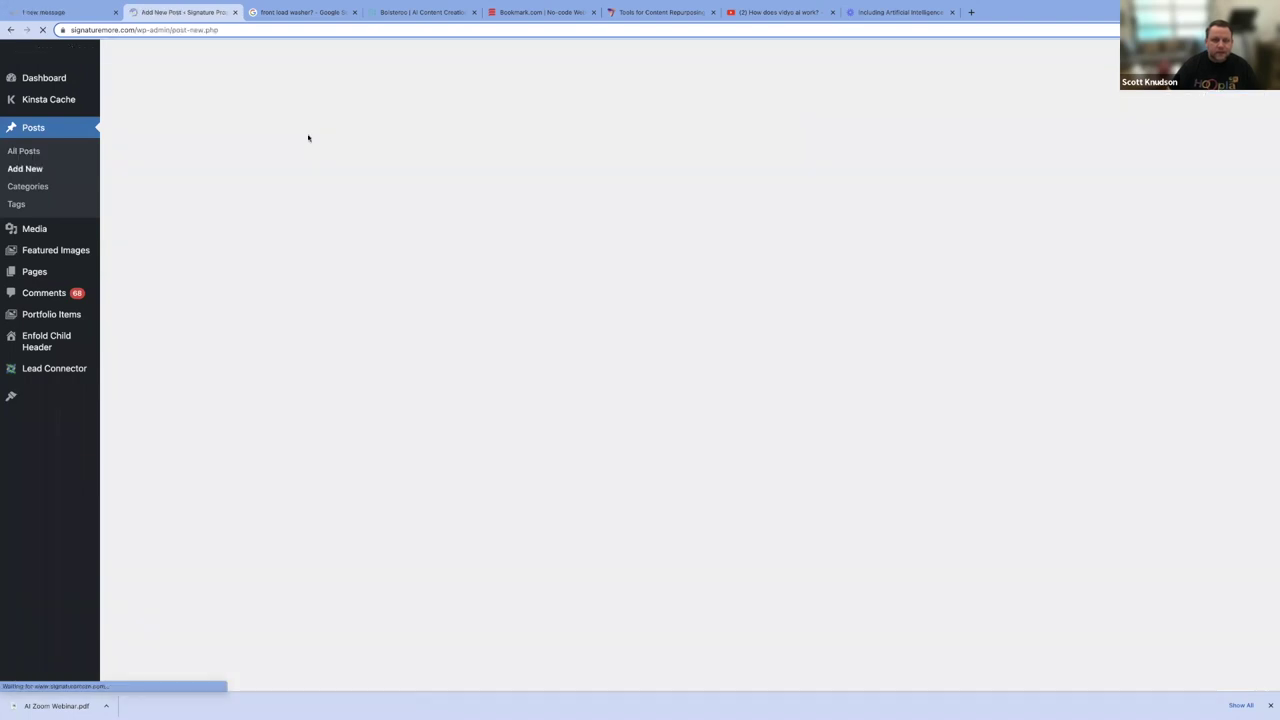
pyautogui.write('Do a')
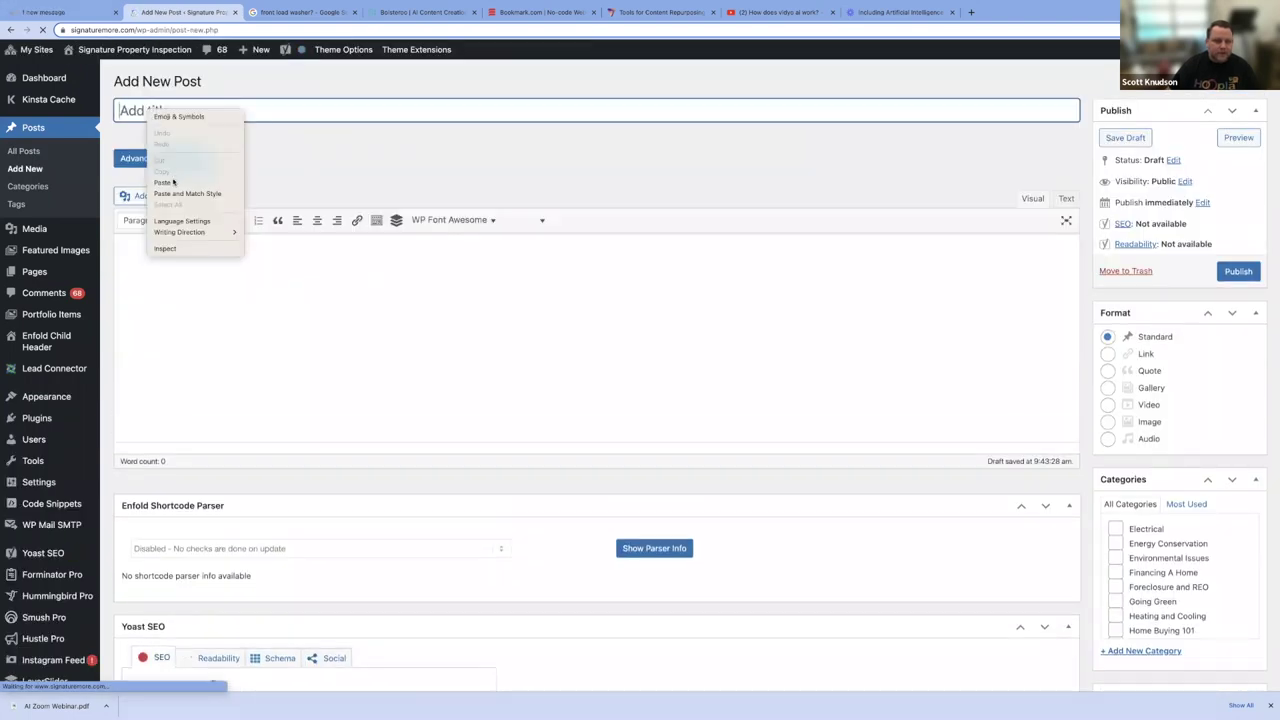
pyautogui.click(160, 183)
# - Set the post's Yoast SEO focus keyphrase to "Do all front load washers have mold problems?"
pyautogui.scroll(-3, 265, 300)
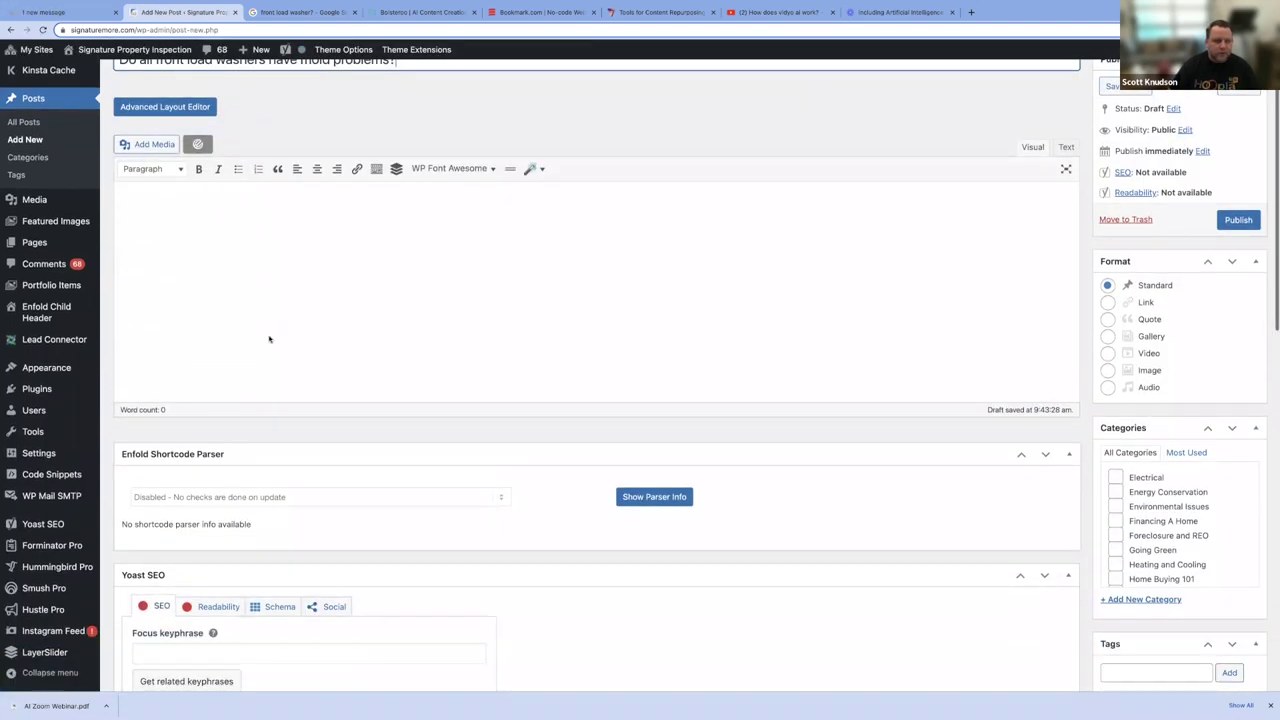
pyautogui.click(211, 545)
pyautogui.rightClick(221, 548)
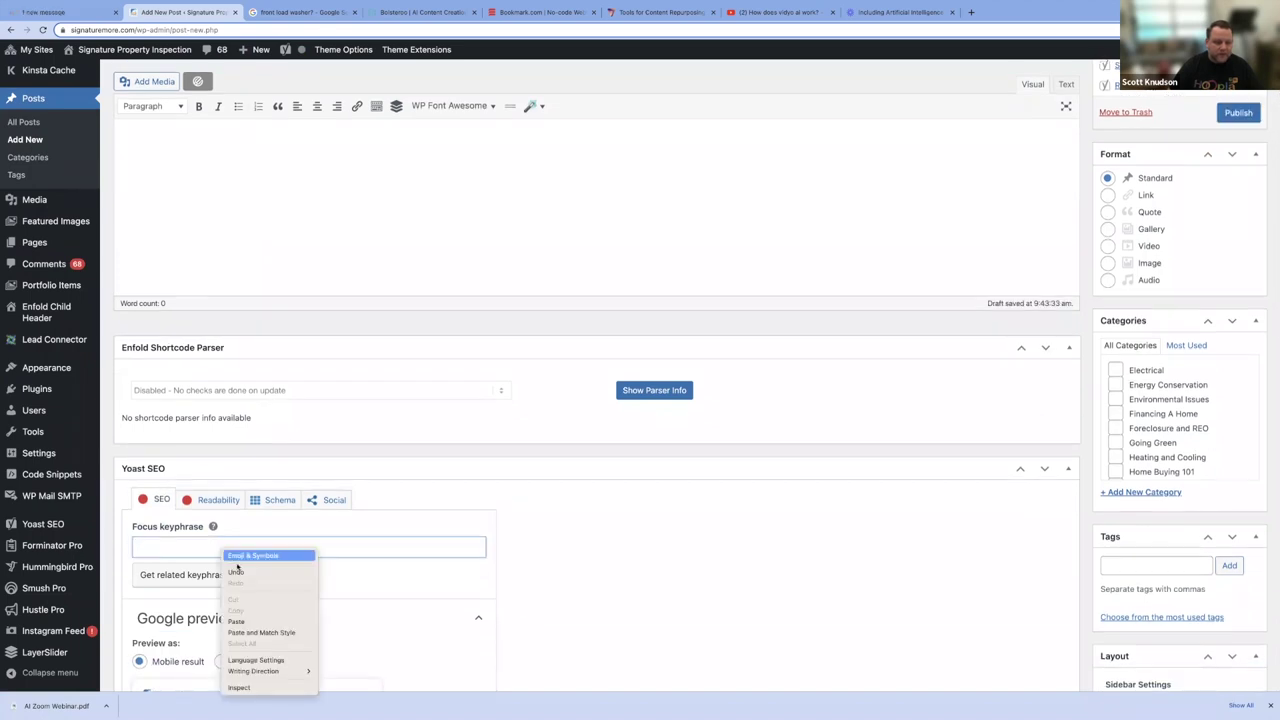
pyautogui.click(292, 620)
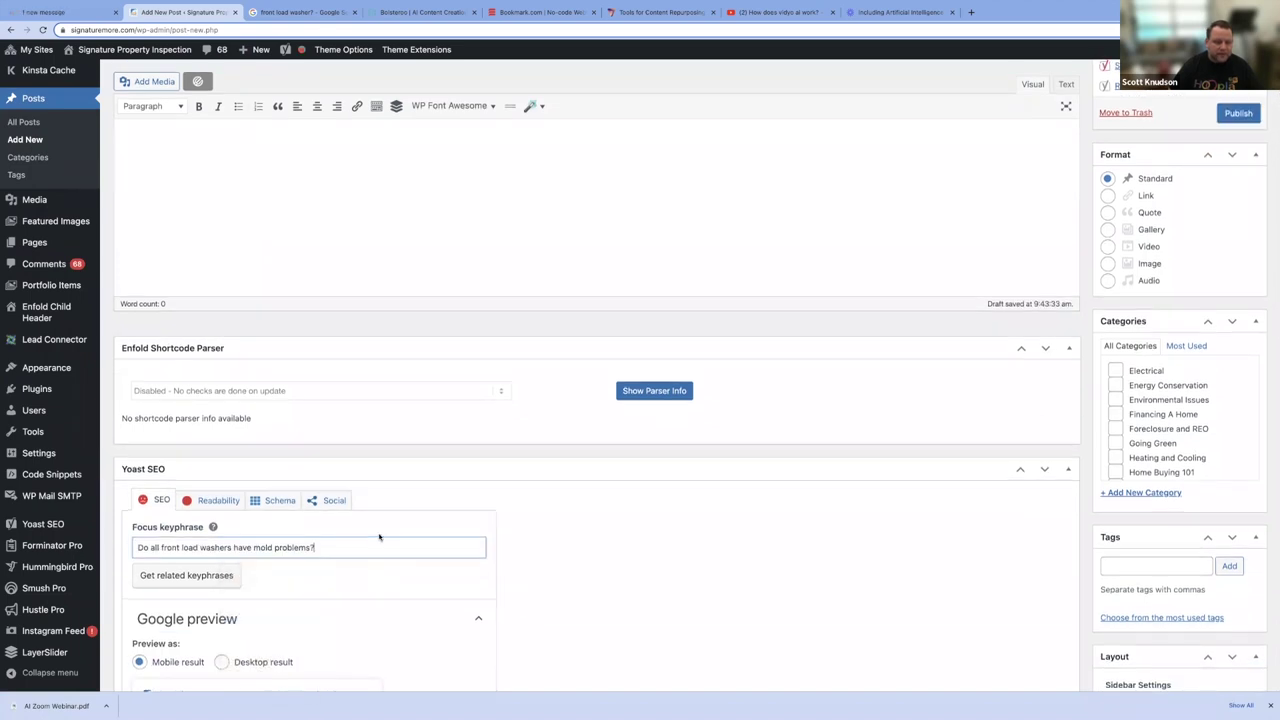
pyautogui.scroll(3, 308, 406)
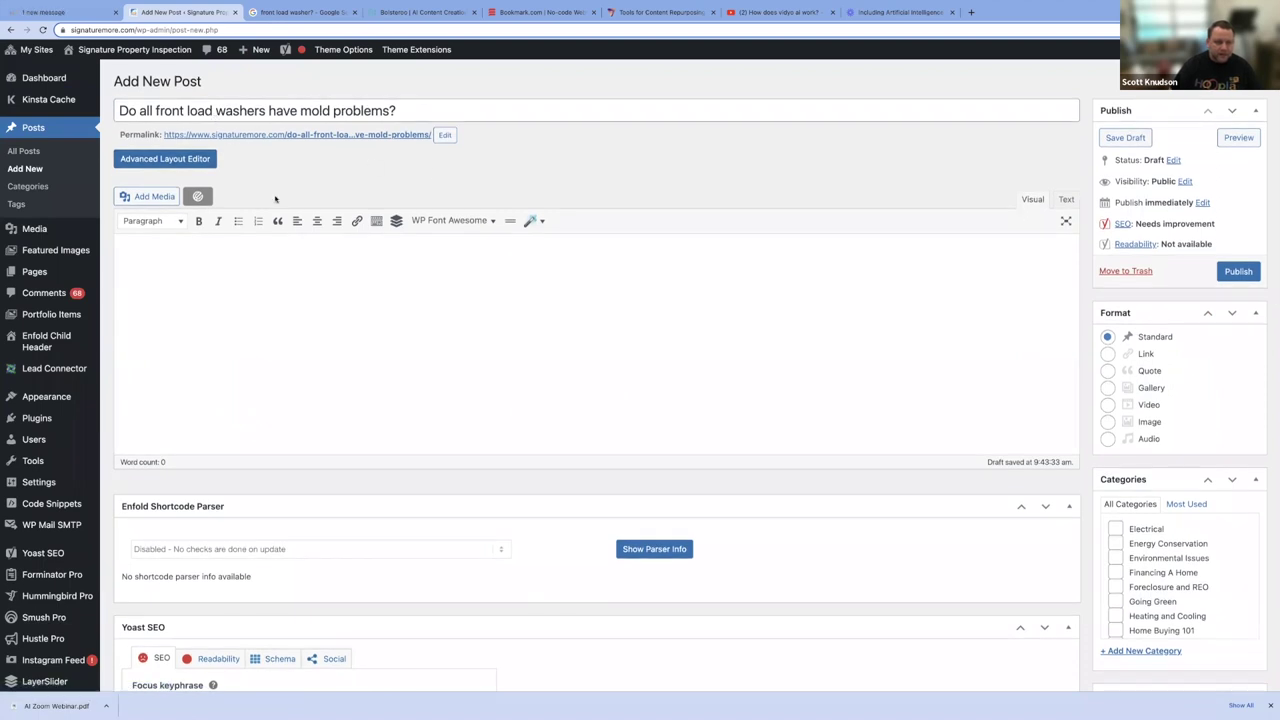
# - Copy the entire generated article from Hoopla and paste it into the body of the new WordPress post
pyautogui.click(70, 12)
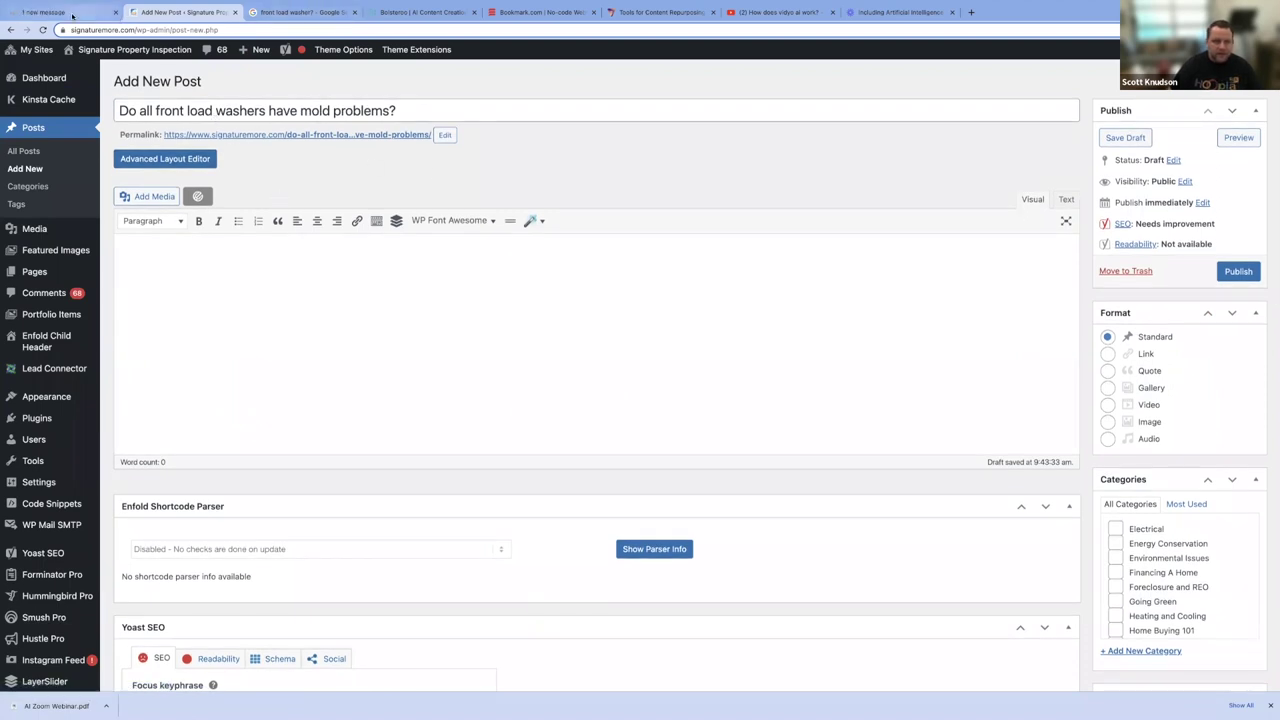
pyautogui.moveTo(629, 251); pyautogui.dragTo(812, 537)
pyautogui.rightClick(777, 314)
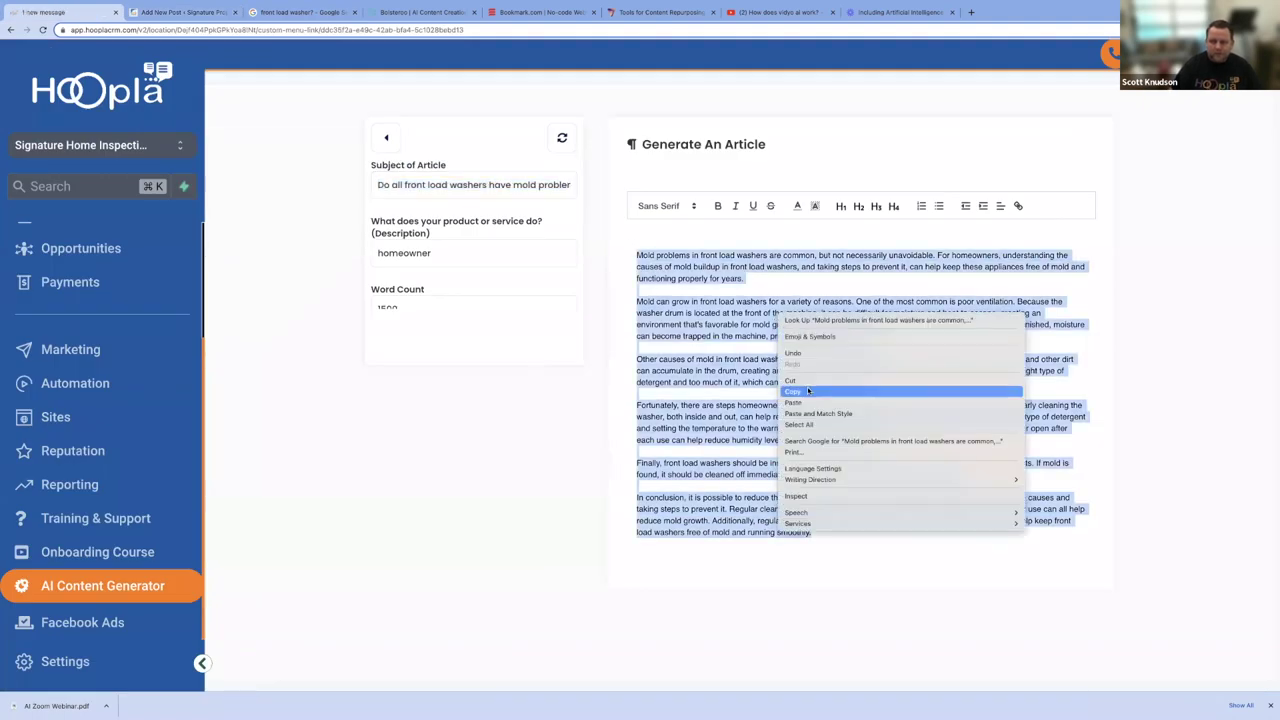
pyautogui.click(166, 12)
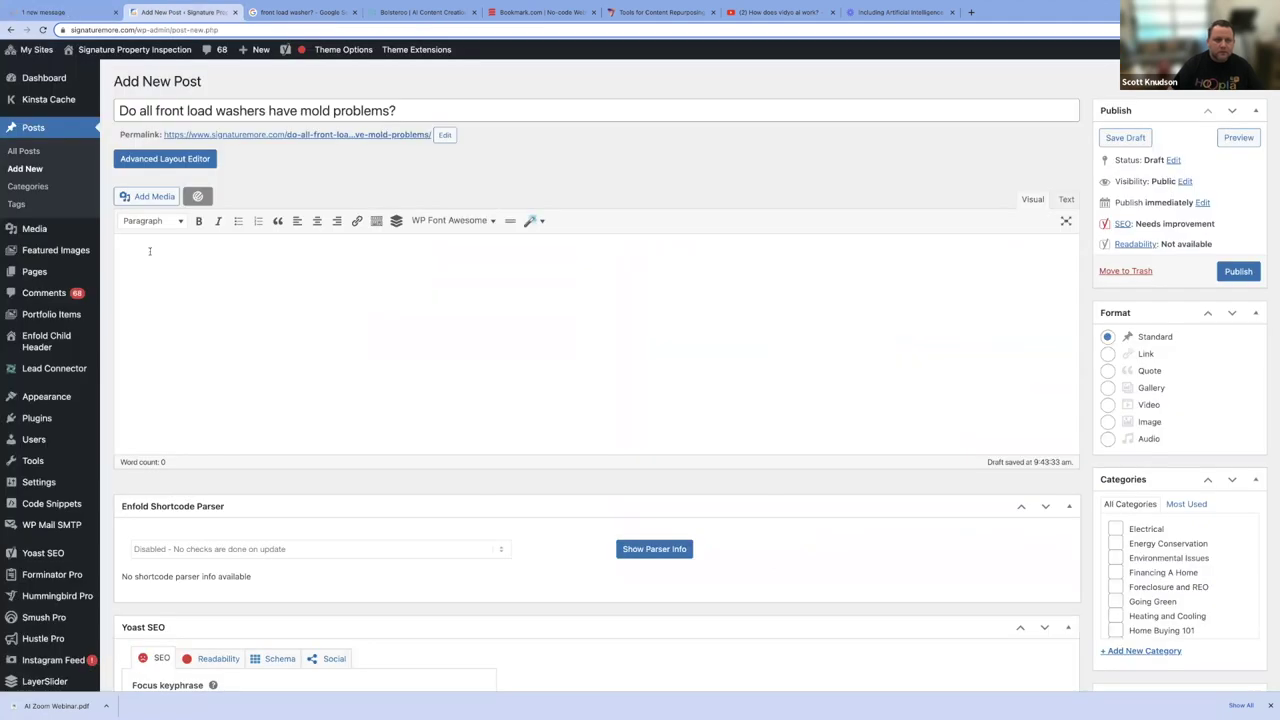
pyautogui.rightClick(137, 254)
pyautogui.click(170, 328)
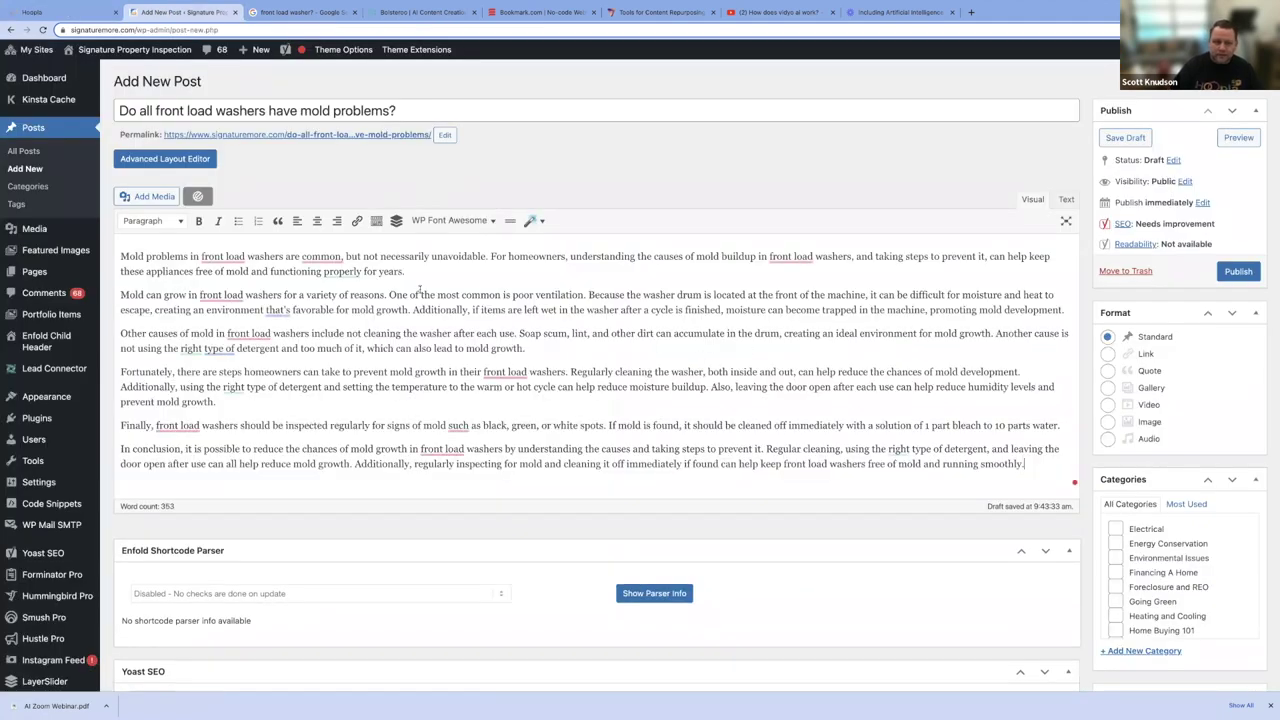
# - Accept every grammar and wording suggestion for the pasted article, including "front-load", "correctly" and "correct", and close the suggestion box
pyautogui.scroll(-2, 615, 343)
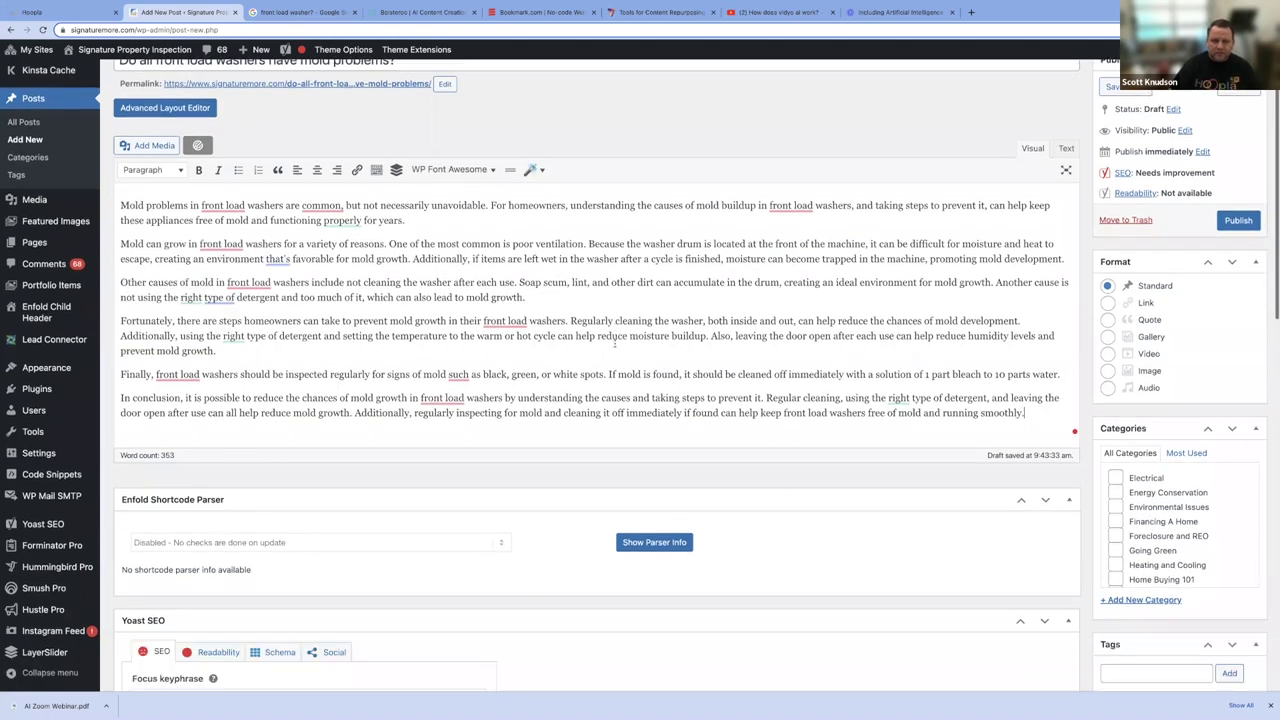
pyautogui.scroll(2, 600, 341)
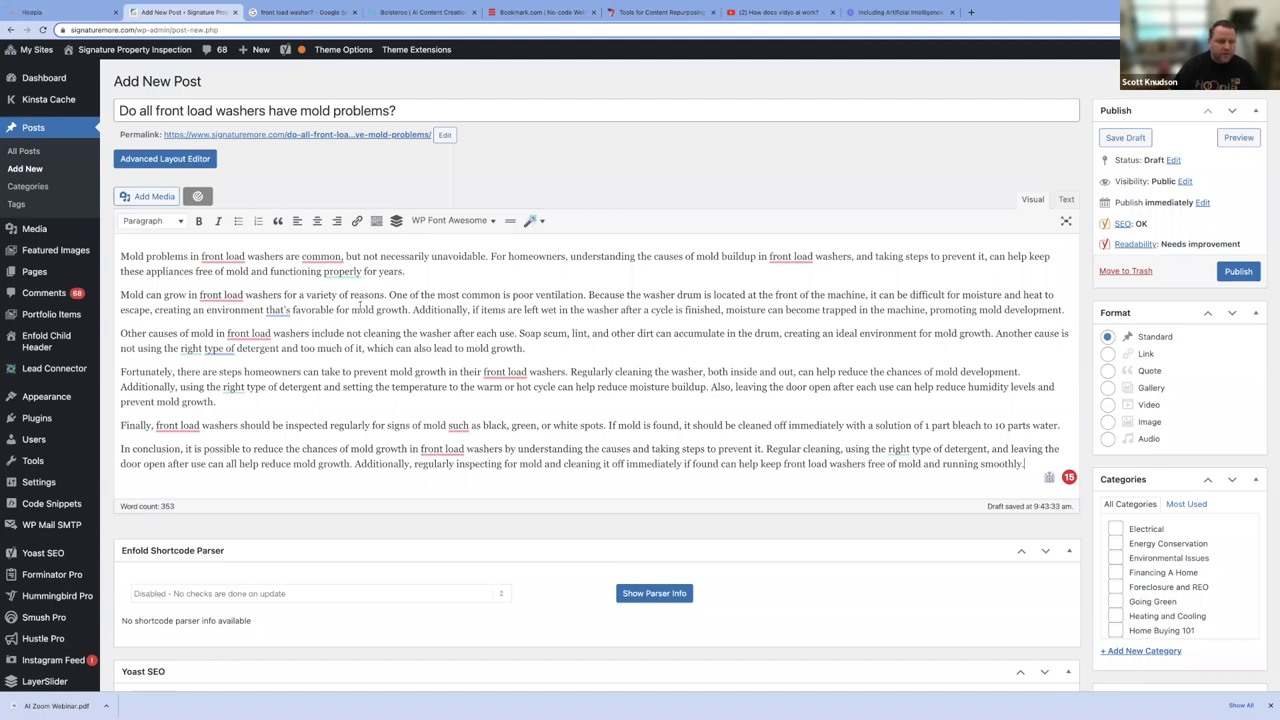
pyautogui.moveTo(228, 299)
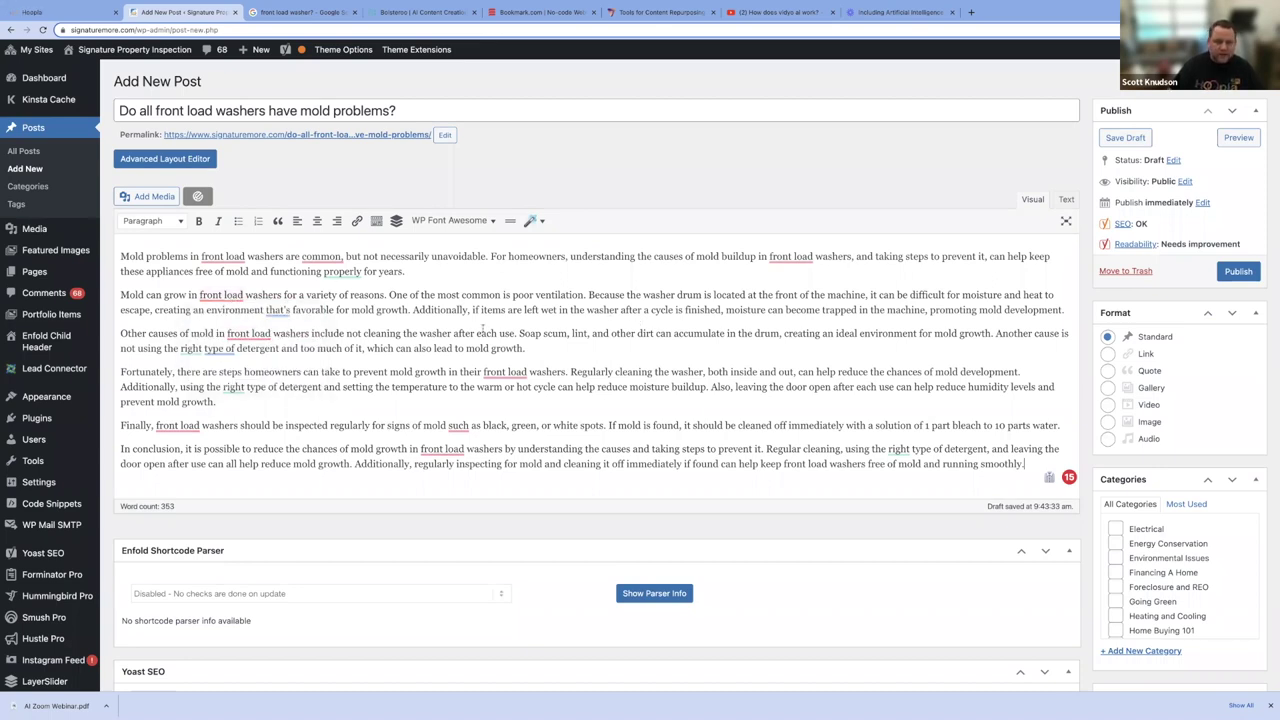
pyautogui.click(1069, 478)
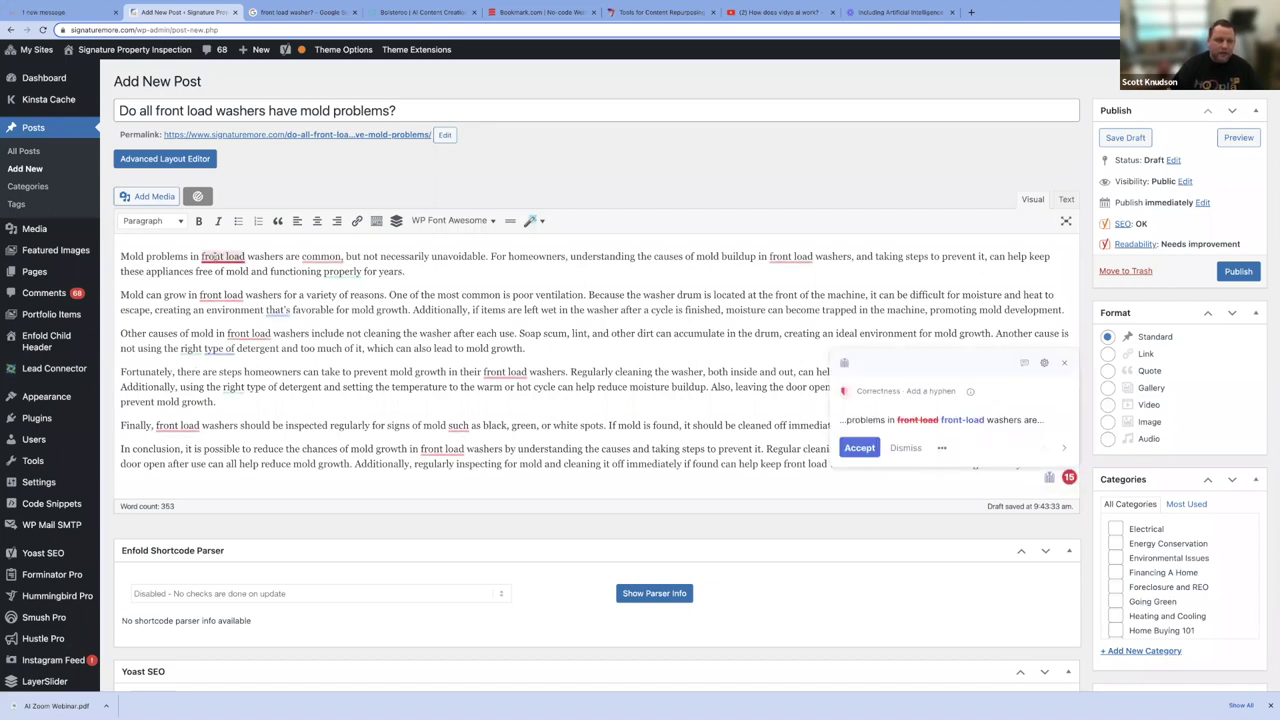
pyautogui.click(858, 448)
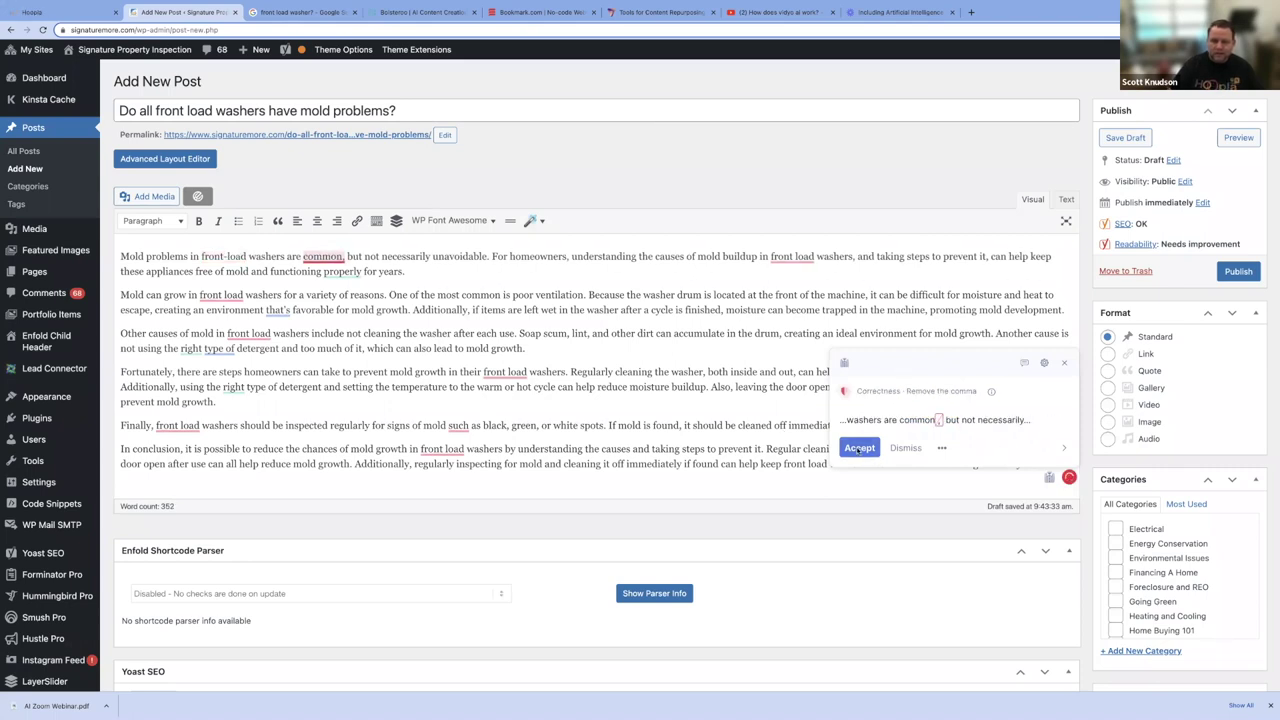
pyautogui.click(858, 448)
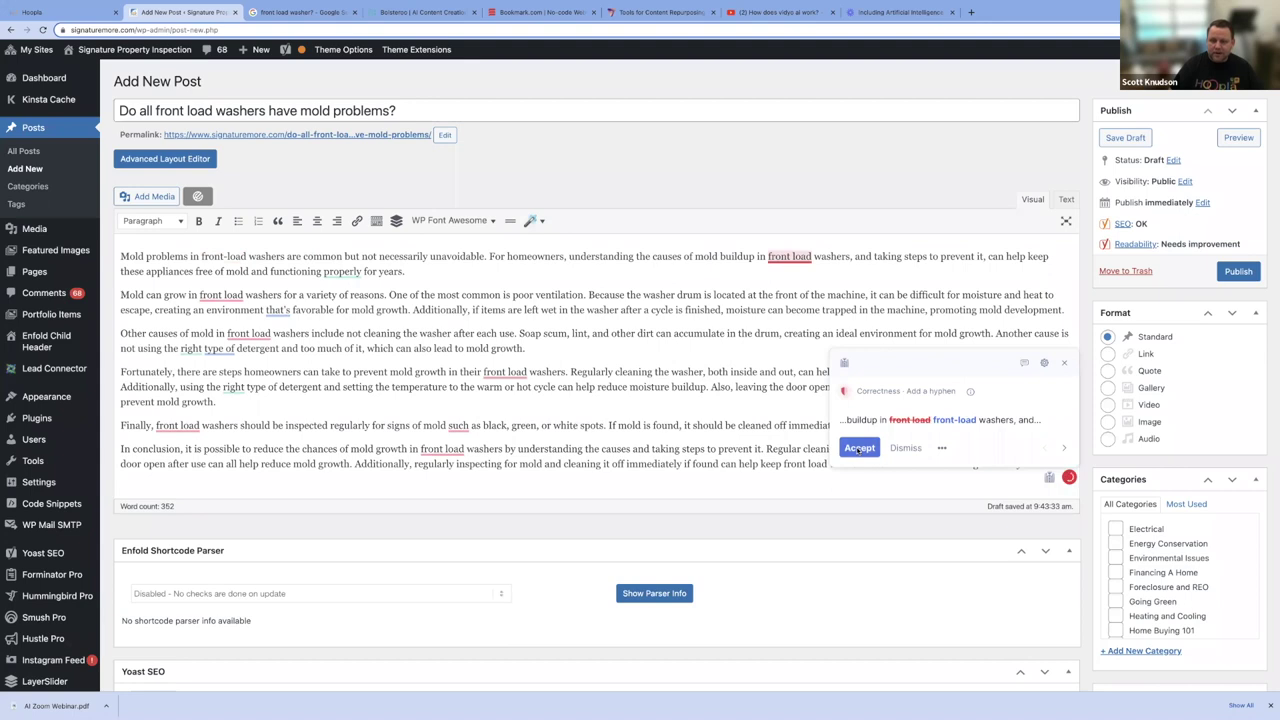
pyautogui.click(858, 448)
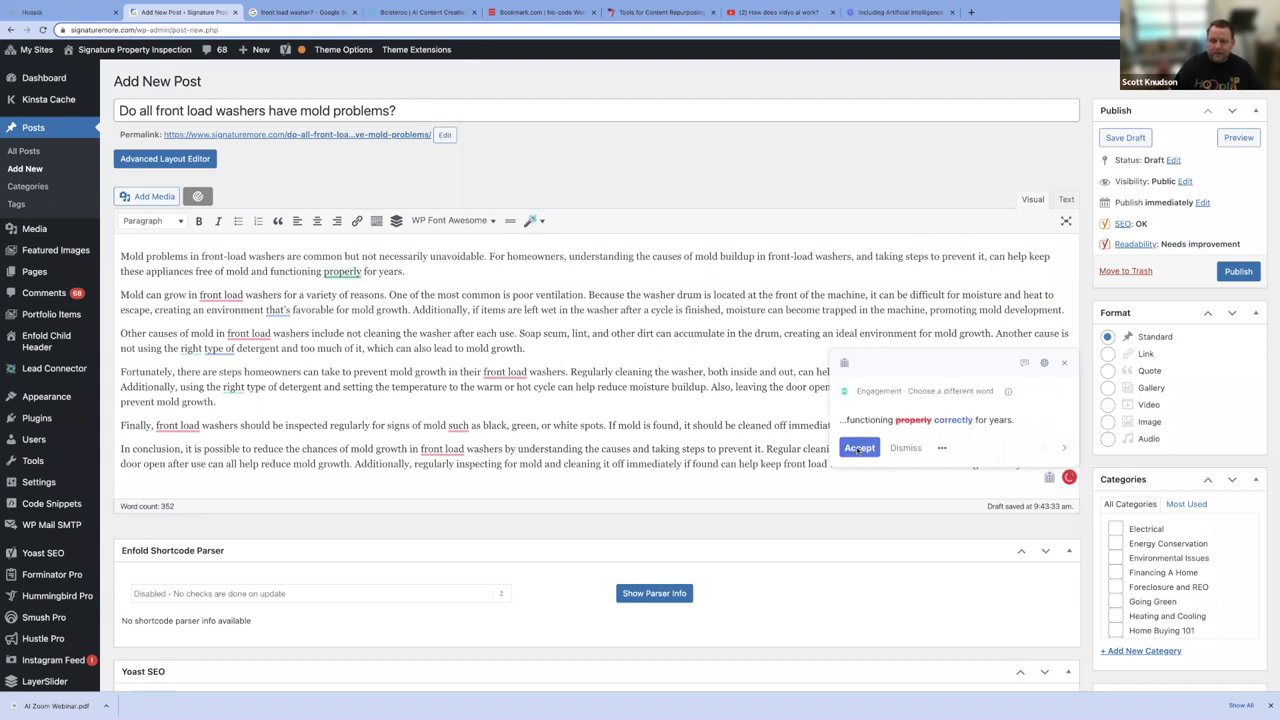
pyautogui.click(858, 448)
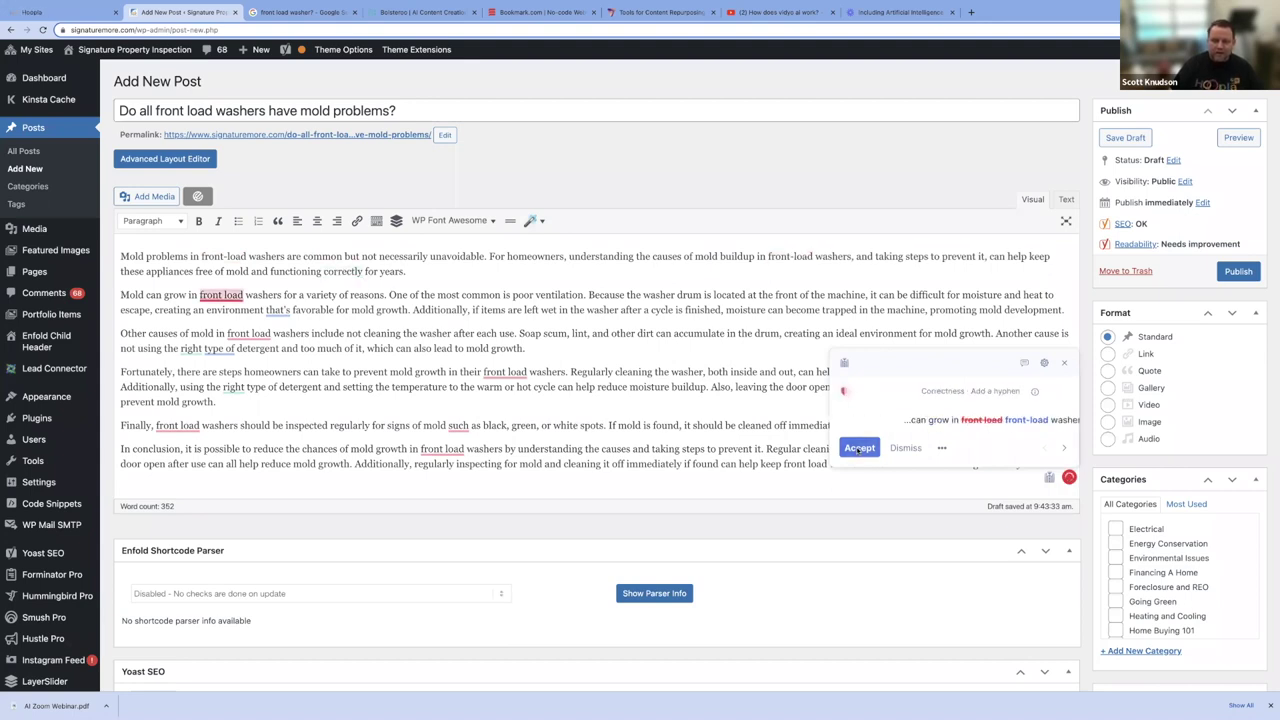
pyautogui.click(858, 448)
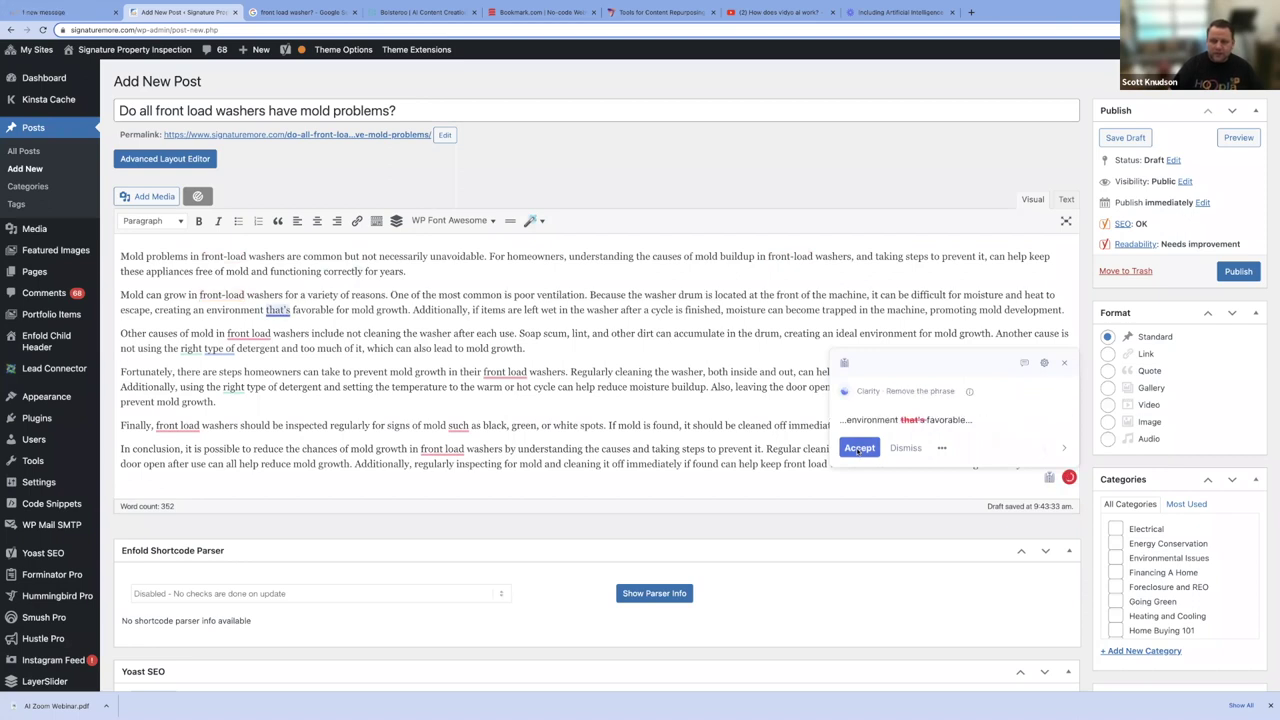
pyautogui.click(858, 448)
pyautogui.click(858, 448)
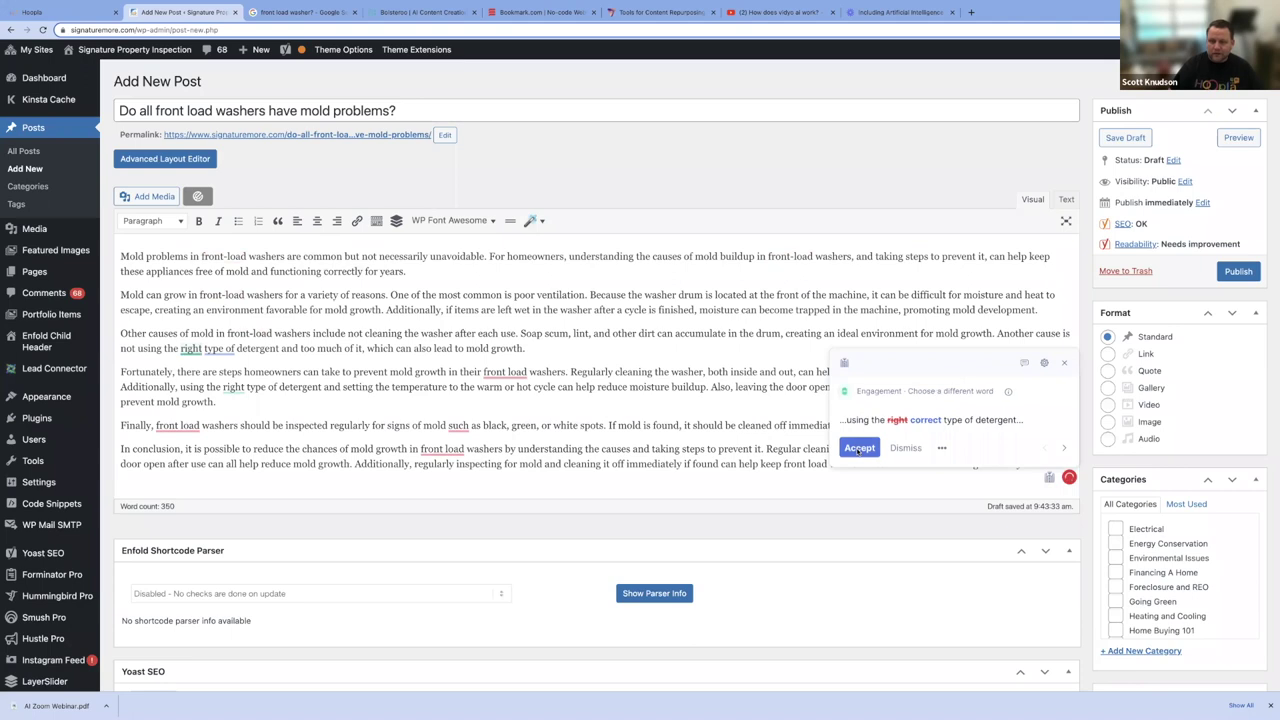
pyautogui.click(858, 448)
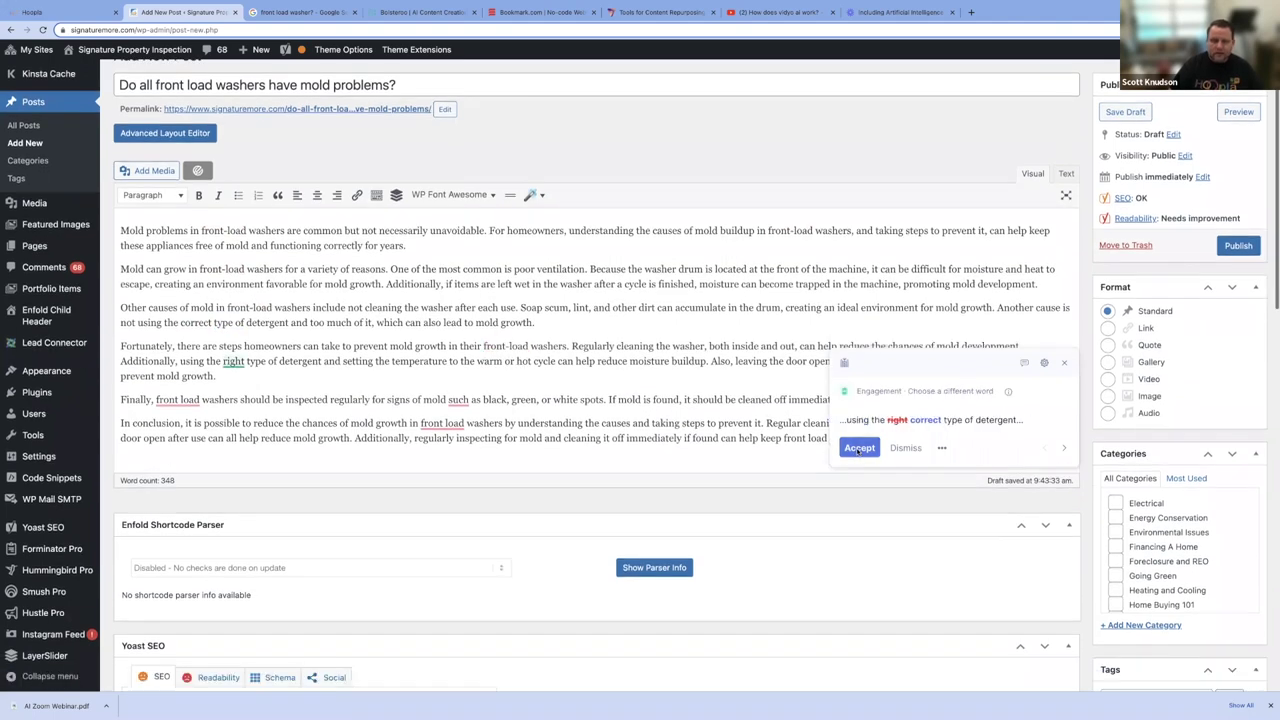
pyautogui.click(858, 448)
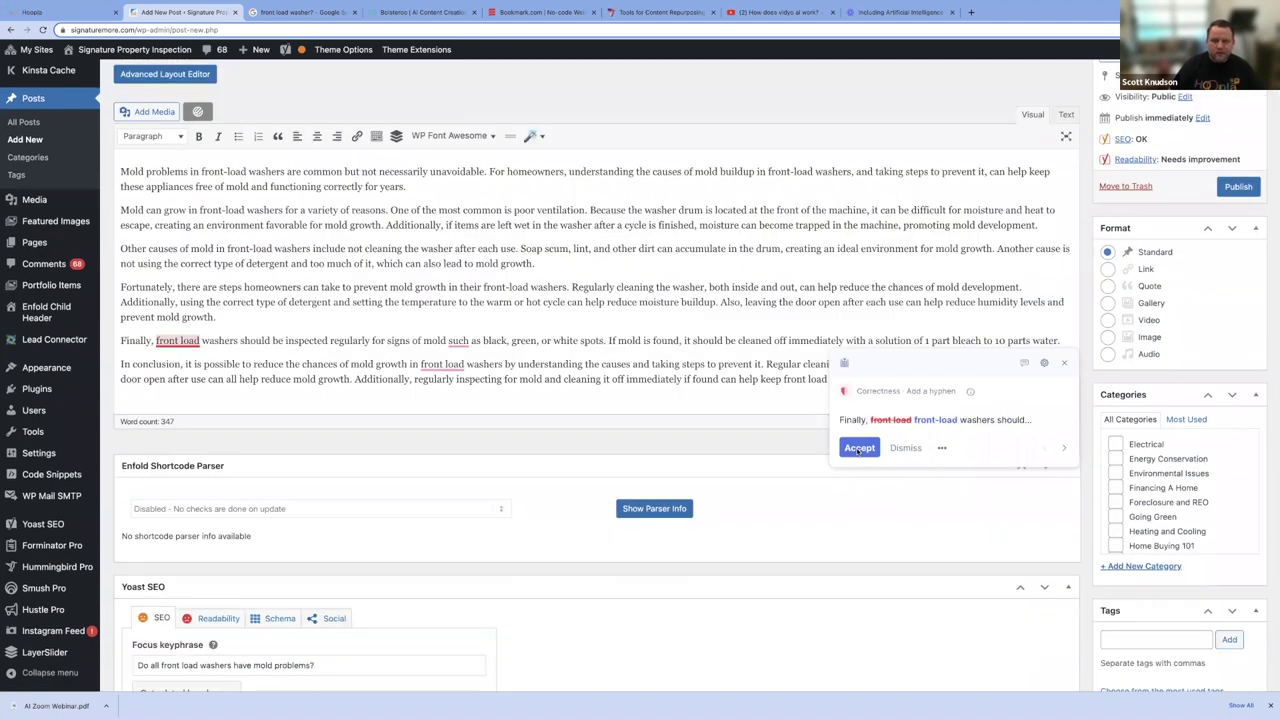
pyautogui.click(858, 448)
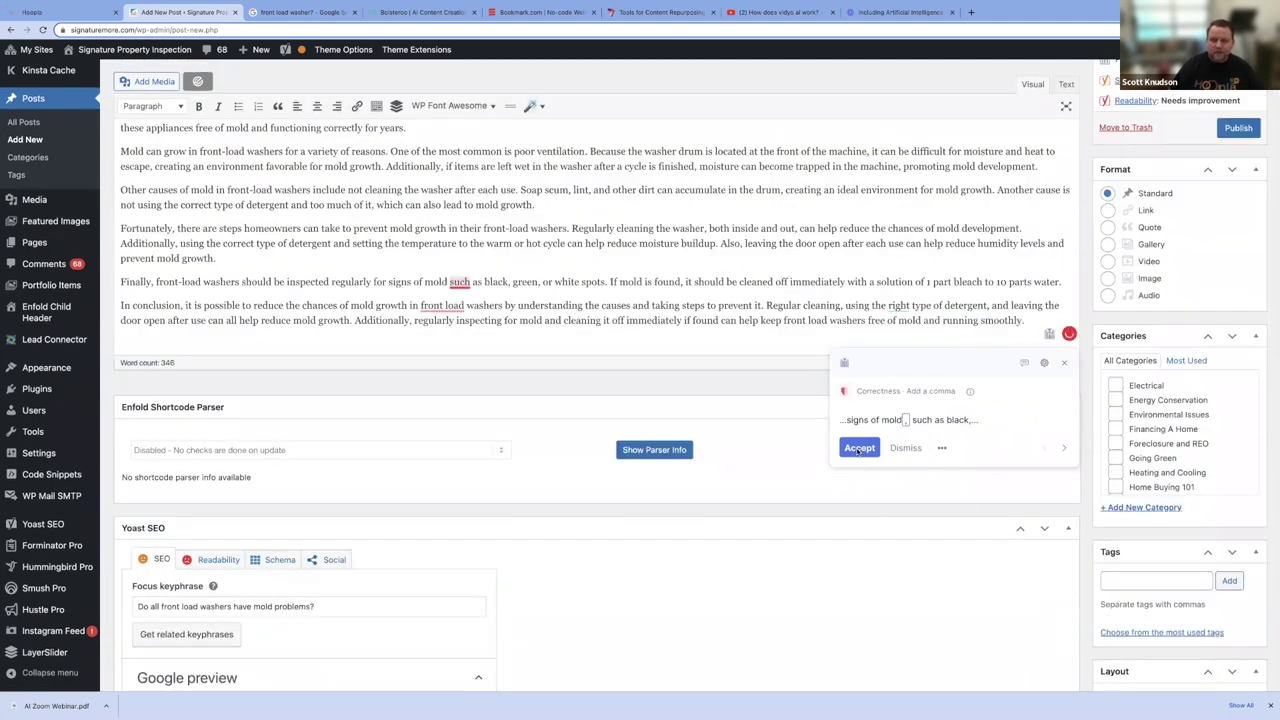
pyautogui.click(858, 448)
pyautogui.click(858, 448)
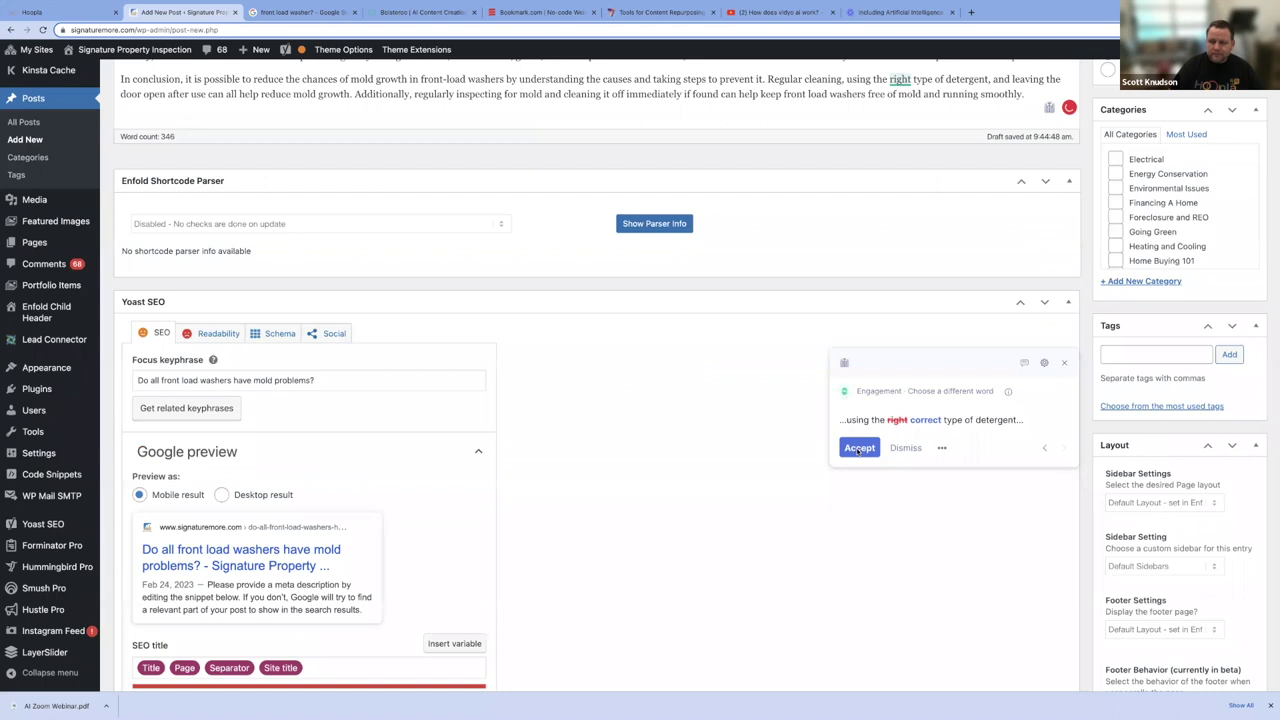
pyautogui.click(858, 448)
pyautogui.click(858, 448)
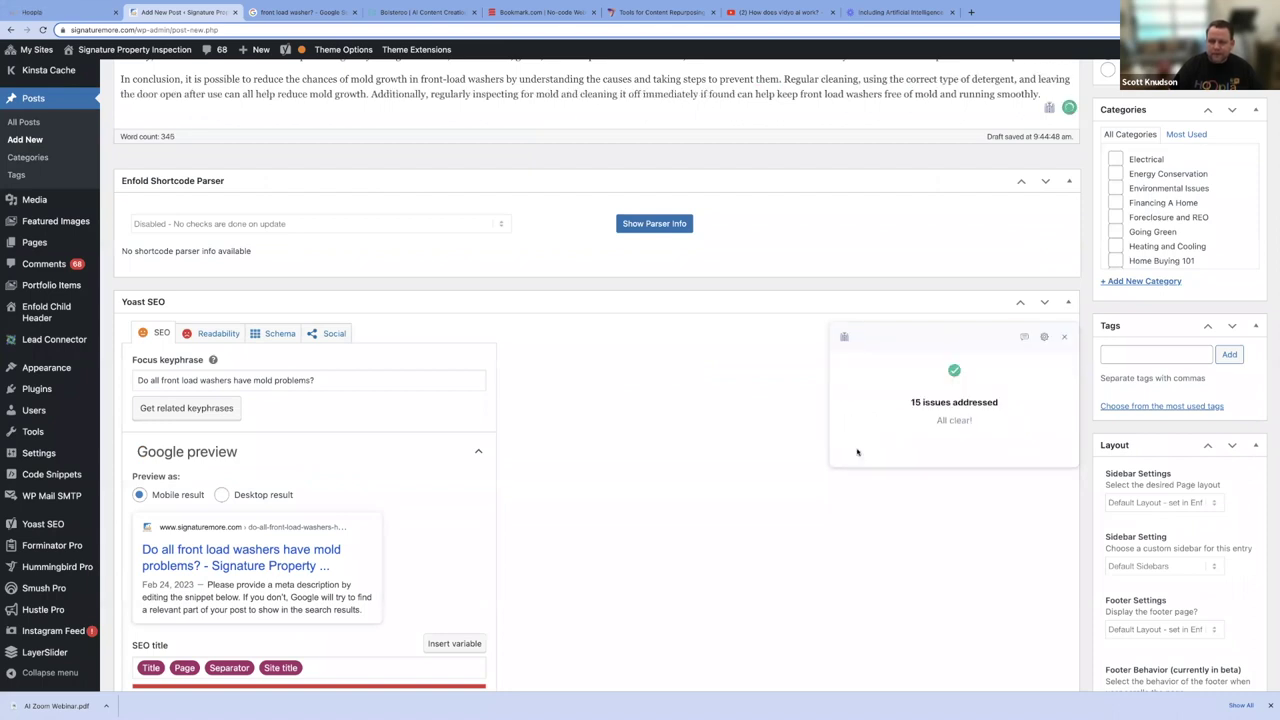
pyautogui.scroll(5, 714, 415)
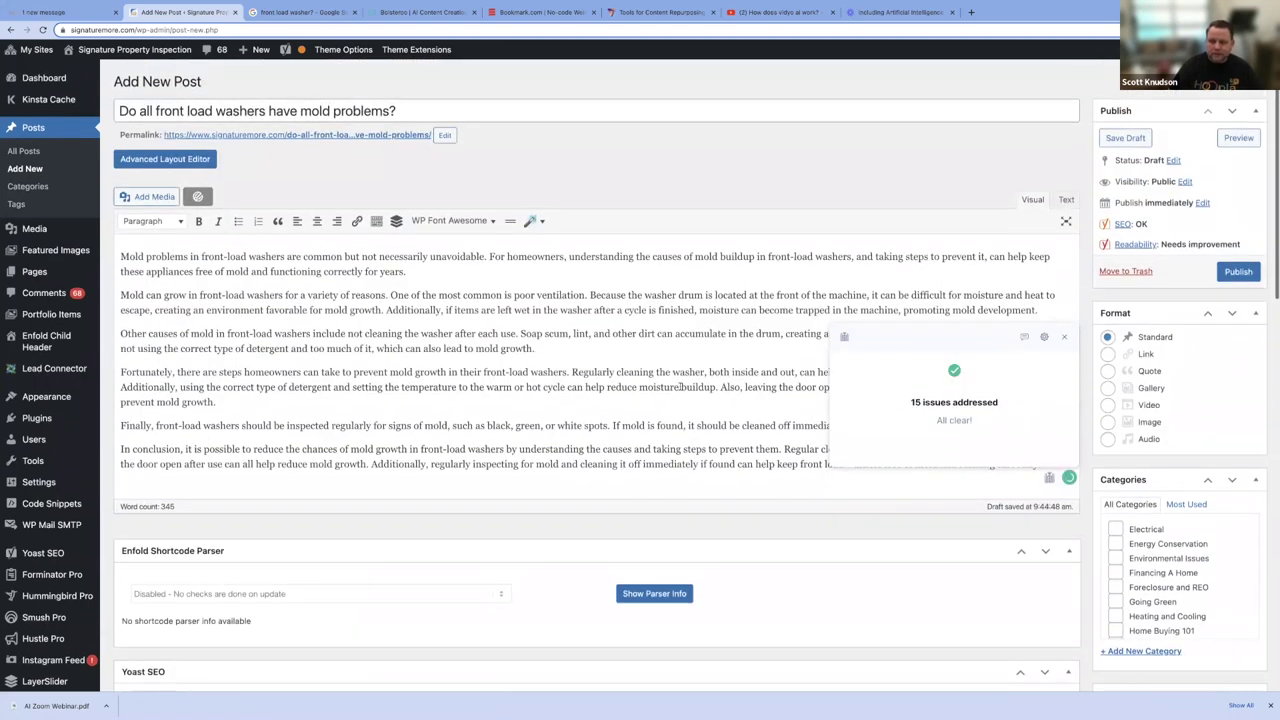
pyautogui.click(1064, 337)
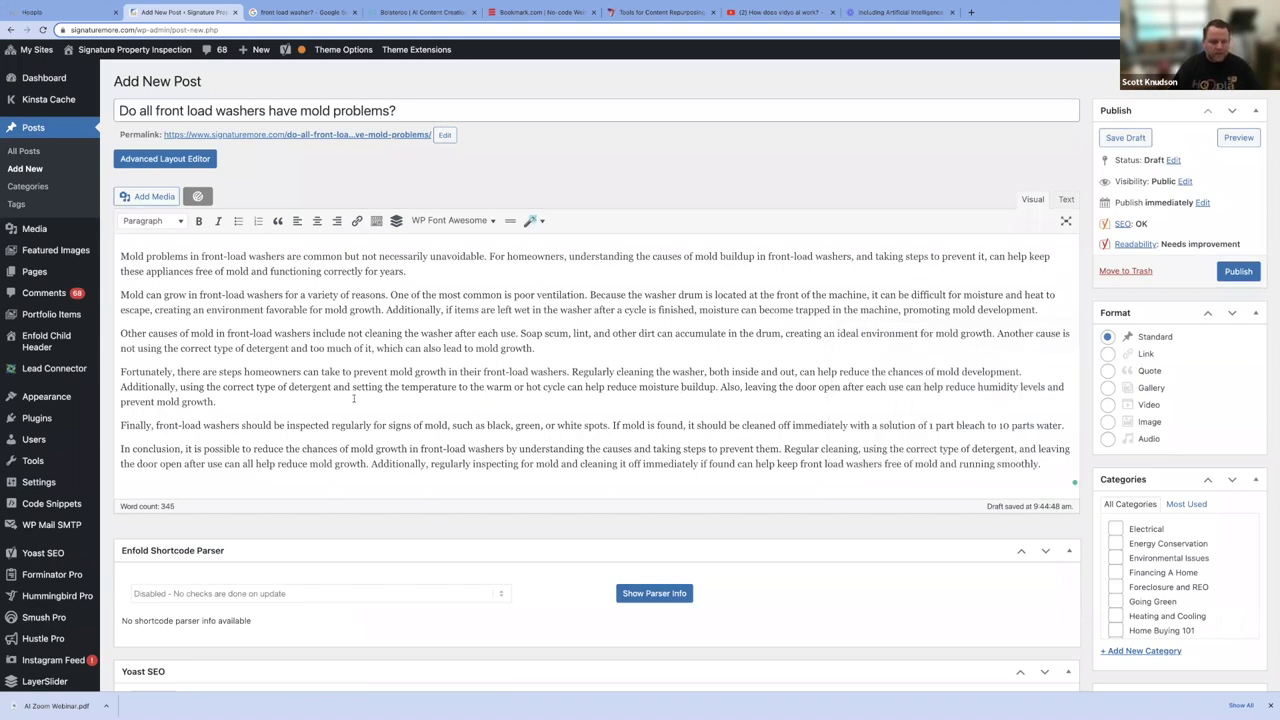
# - Insert the front-load washer photo from the media library into the post, beside the paragraph on other causes of mold
pyautogui.scroll(-2, 353, 398)
pyautogui.scroll(2, 381, 394)
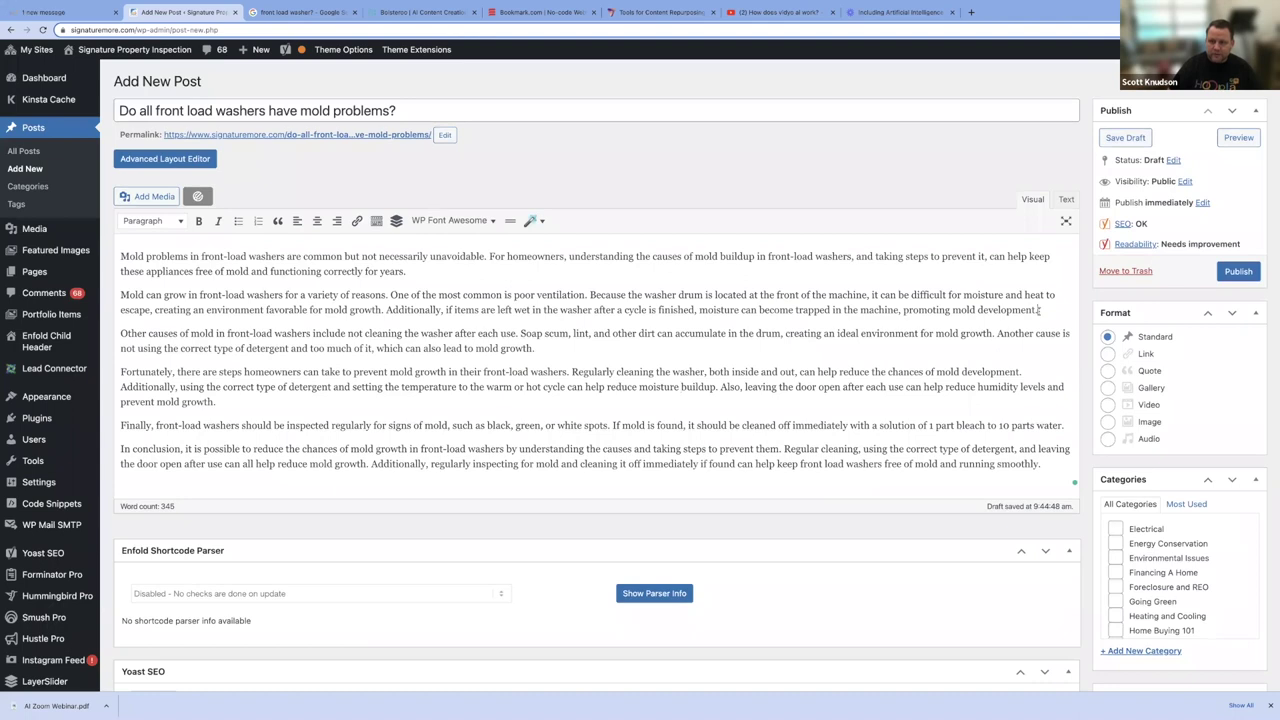
pyautogui.click(157, 199)
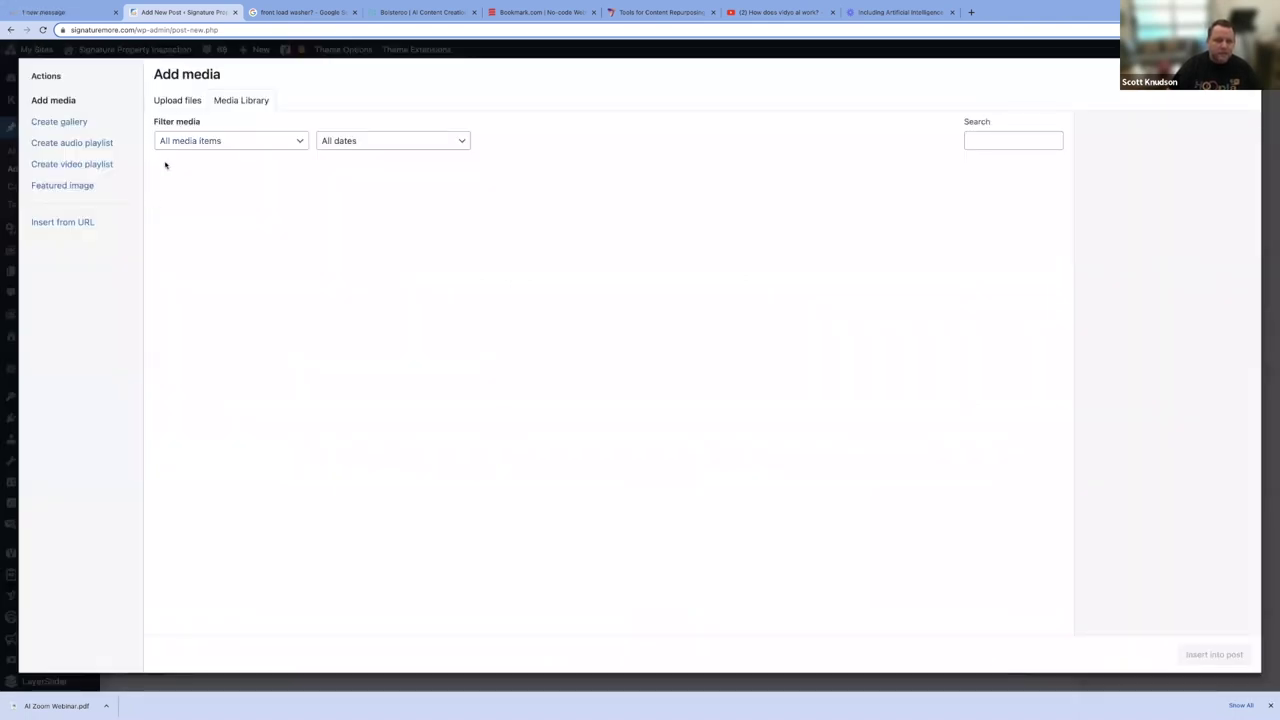
pyautogui.click(380, 225)
pyautogui.click(405, 232)
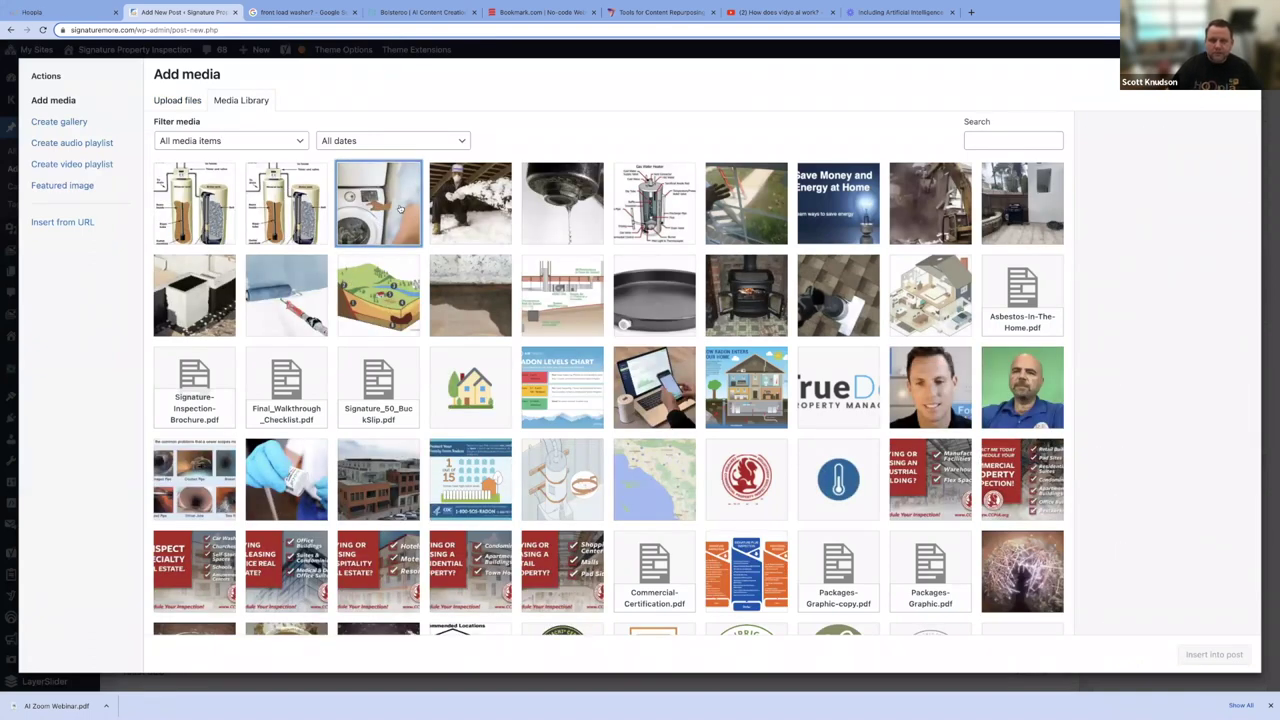
pyautogui.click(405, 209)
pyautogui.click(1213, 654)
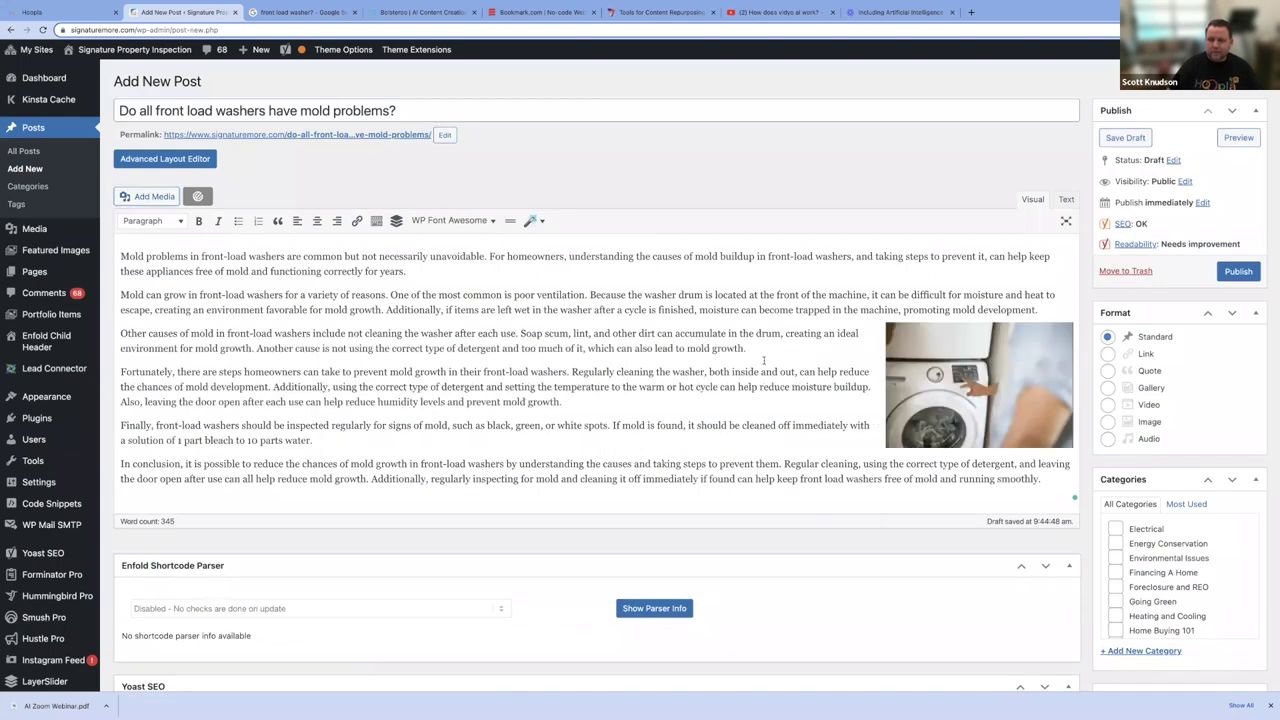
pyautogui.scroll(-1, 640, 343)
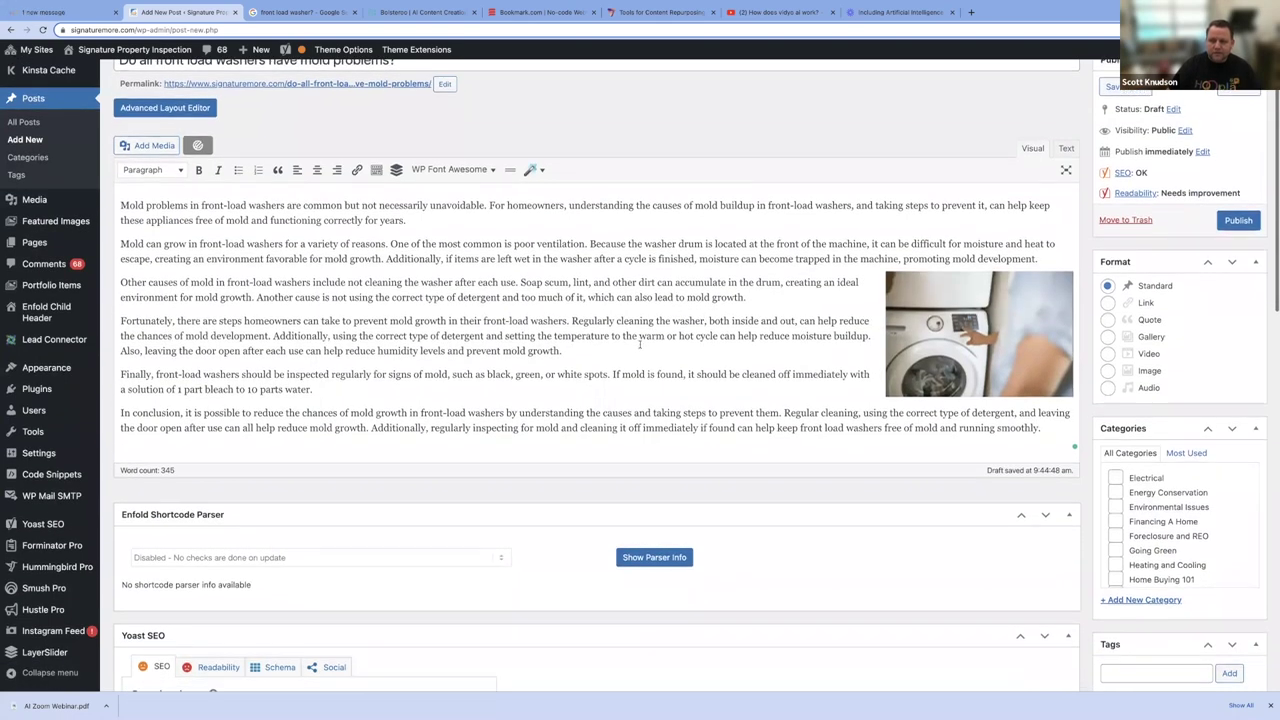
# - Review the post's Yoast readability analysis, including passive voice, subheading distribution and sentence length, and return to its SEO analysis
pyautogui.scroll(-4, 529, 343)
pyautogui.scroll(-4, 440, 418)
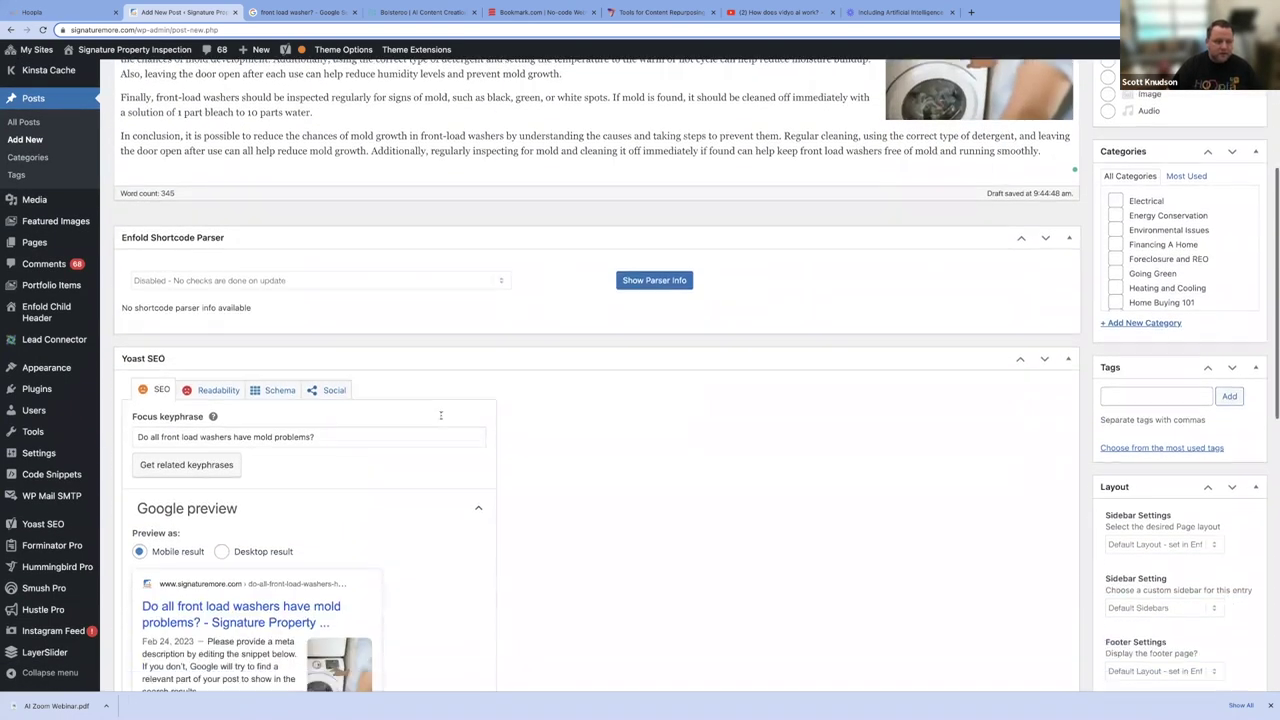
pyautogui.scroll(1, 440, 419)
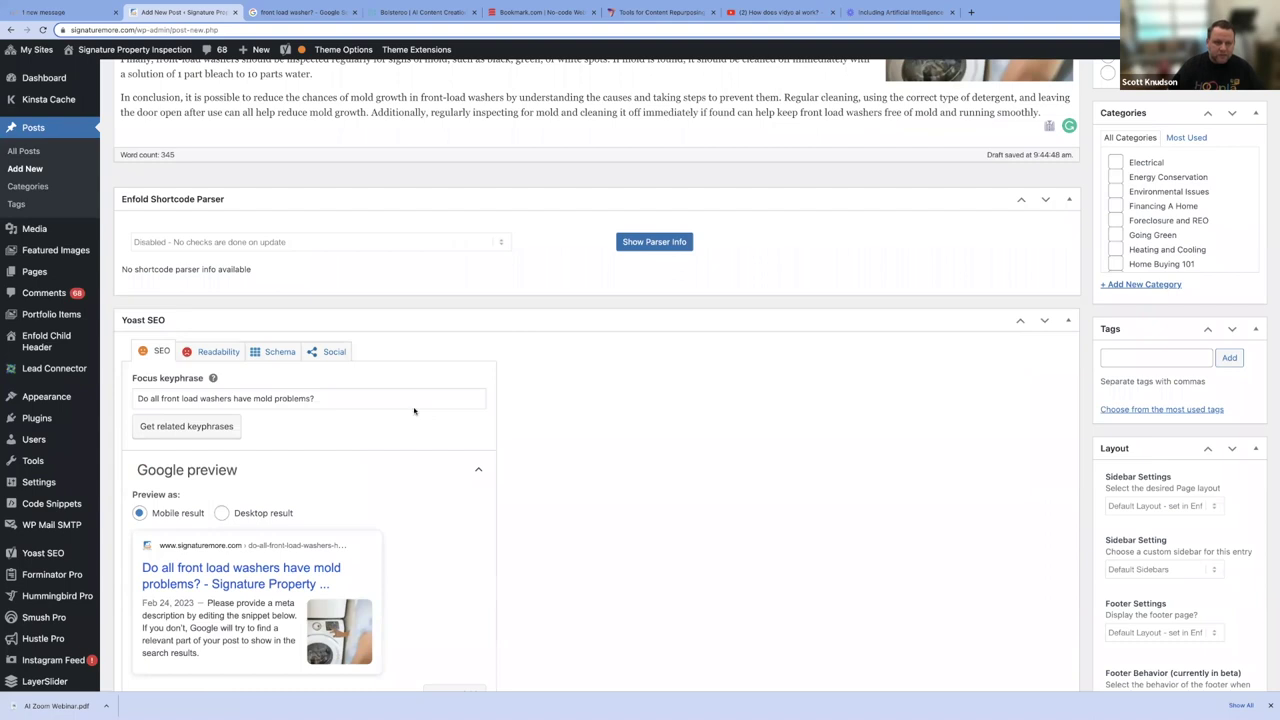
pyautogui.click(218, 355)
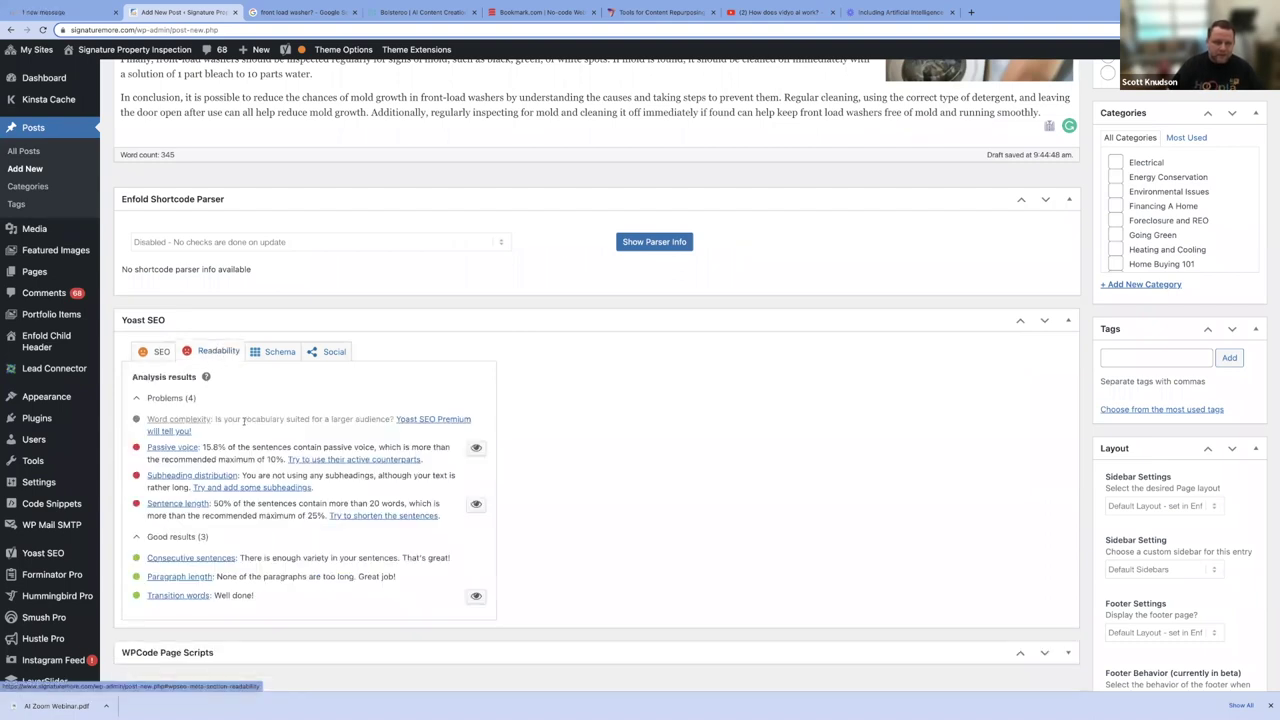
pyautogui.scroll(-2, 272, 462)
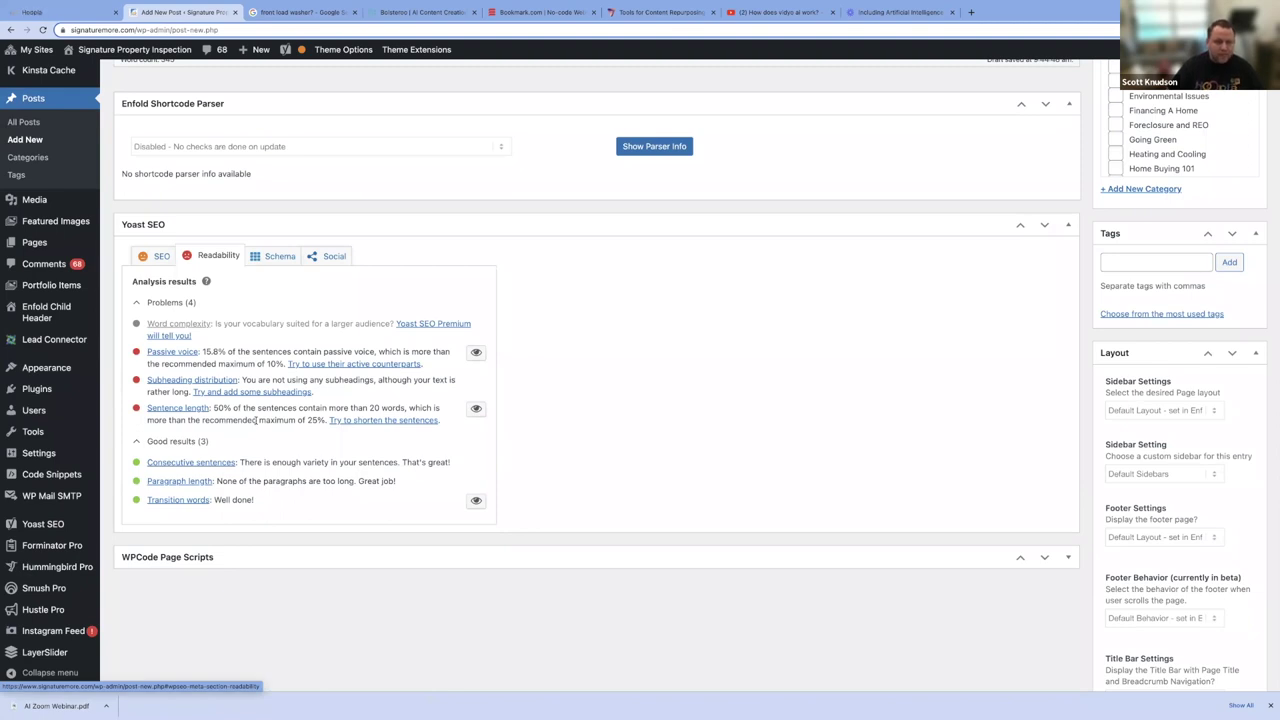
pyautogui.scroll(3, 280, 450)
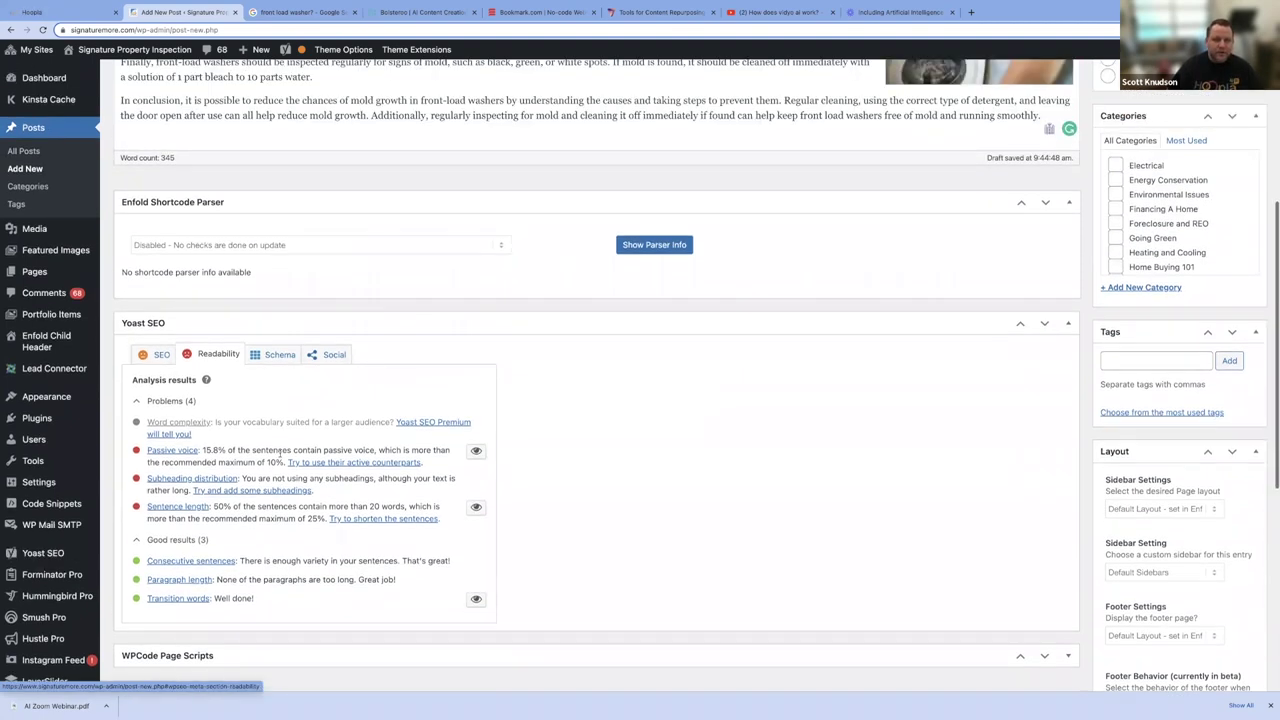
pyautogui.scroll(1, 280, 453)
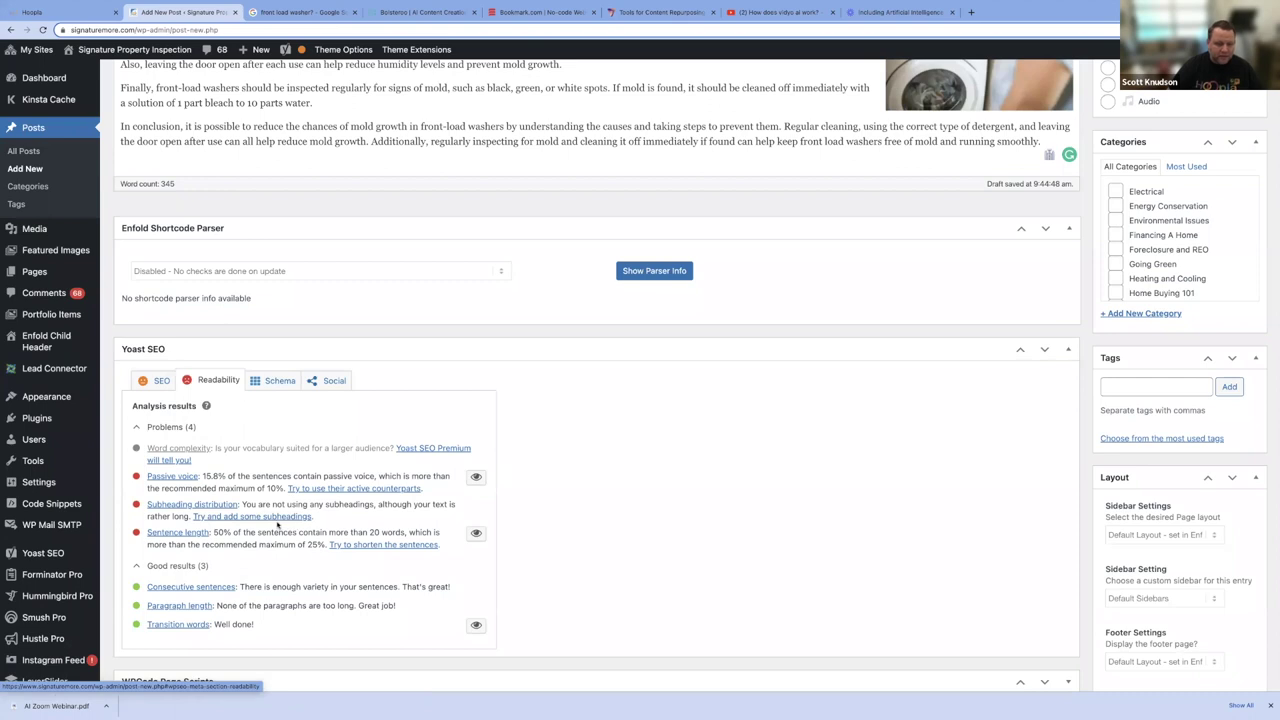
pyautogui.scroll(1, 238, 515)
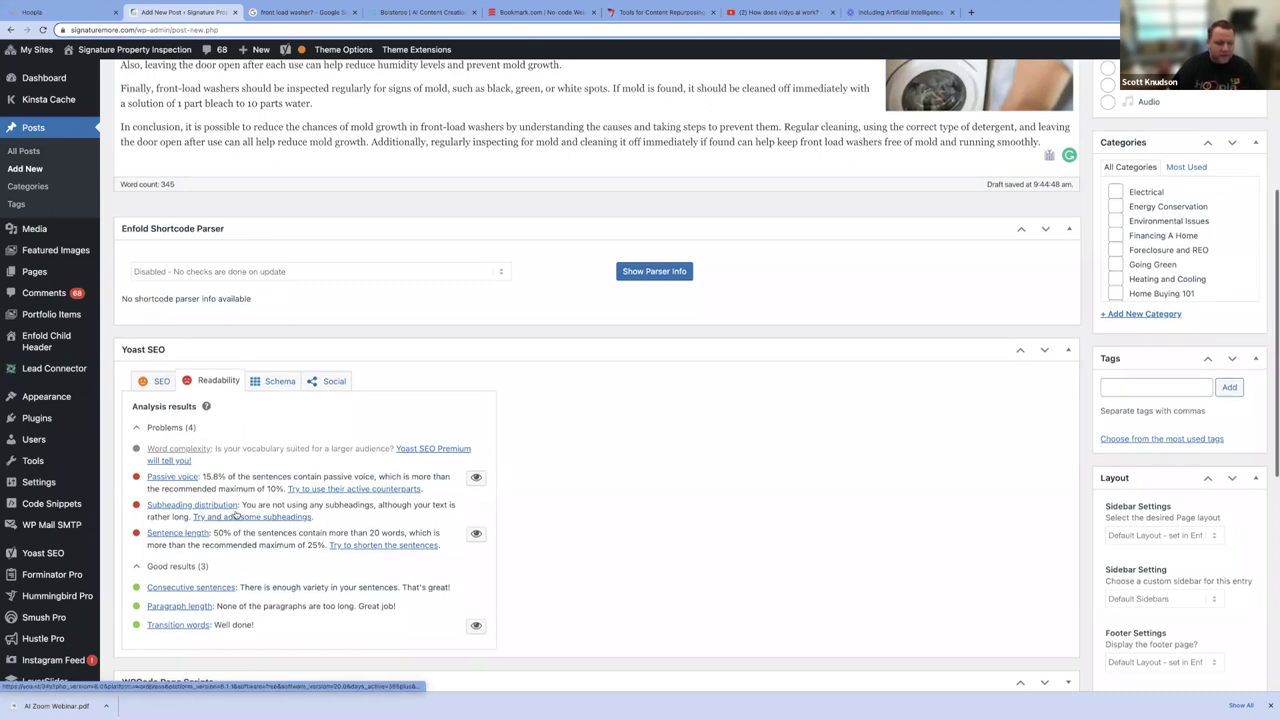
pyautogui.scroll(1, 238, 515)
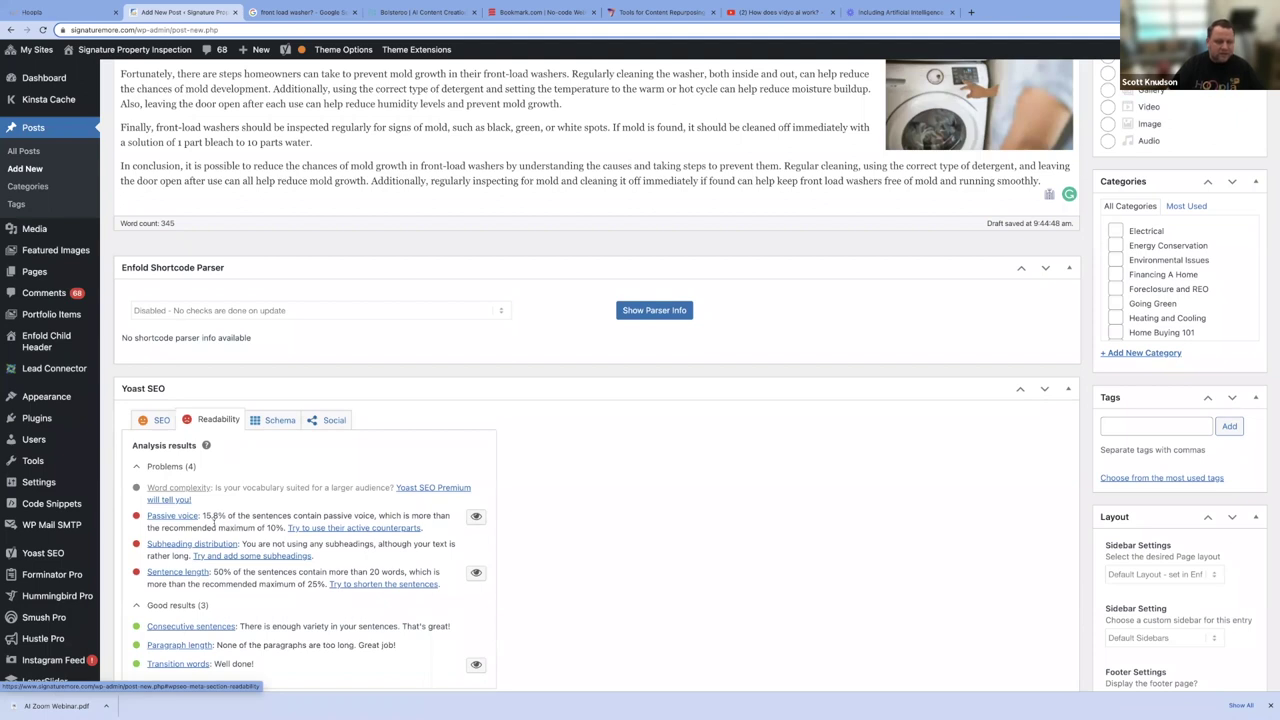
pyautogui.click(170, 467)
pyautogui.click(170, 467)
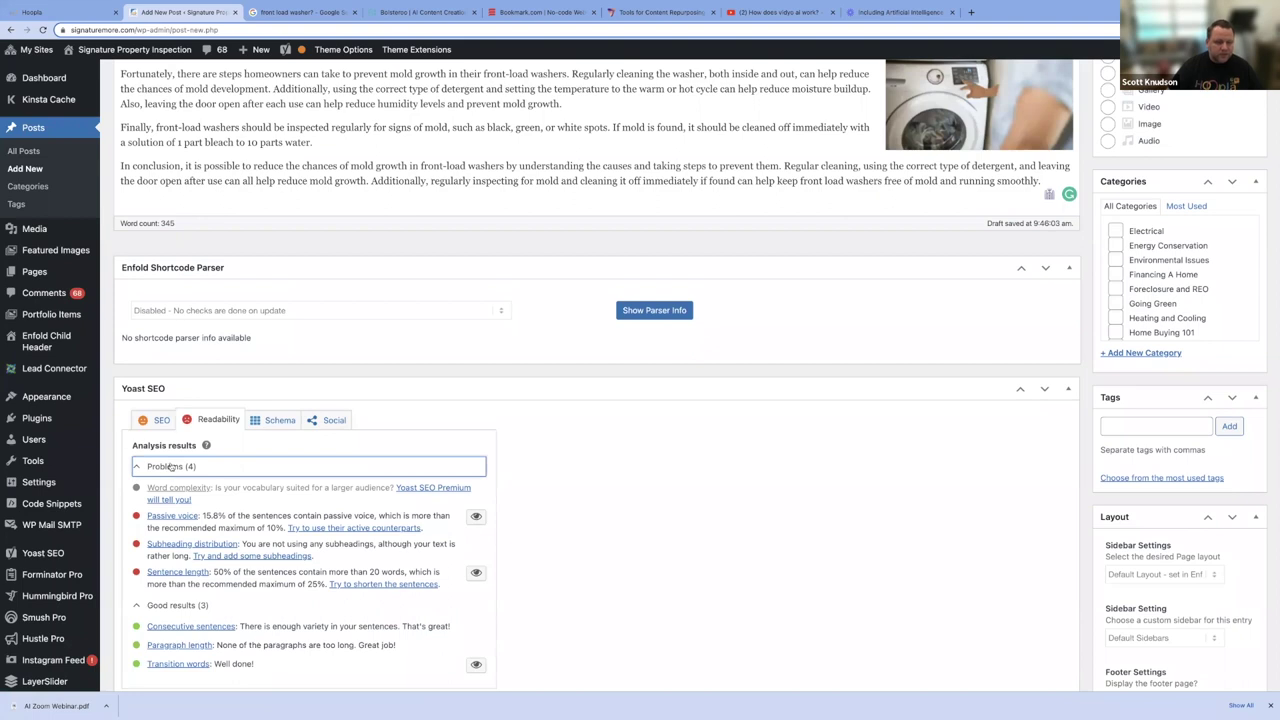
pyautogui.click(161, 420)
pyautogui.scroll(-2, 314, 541)
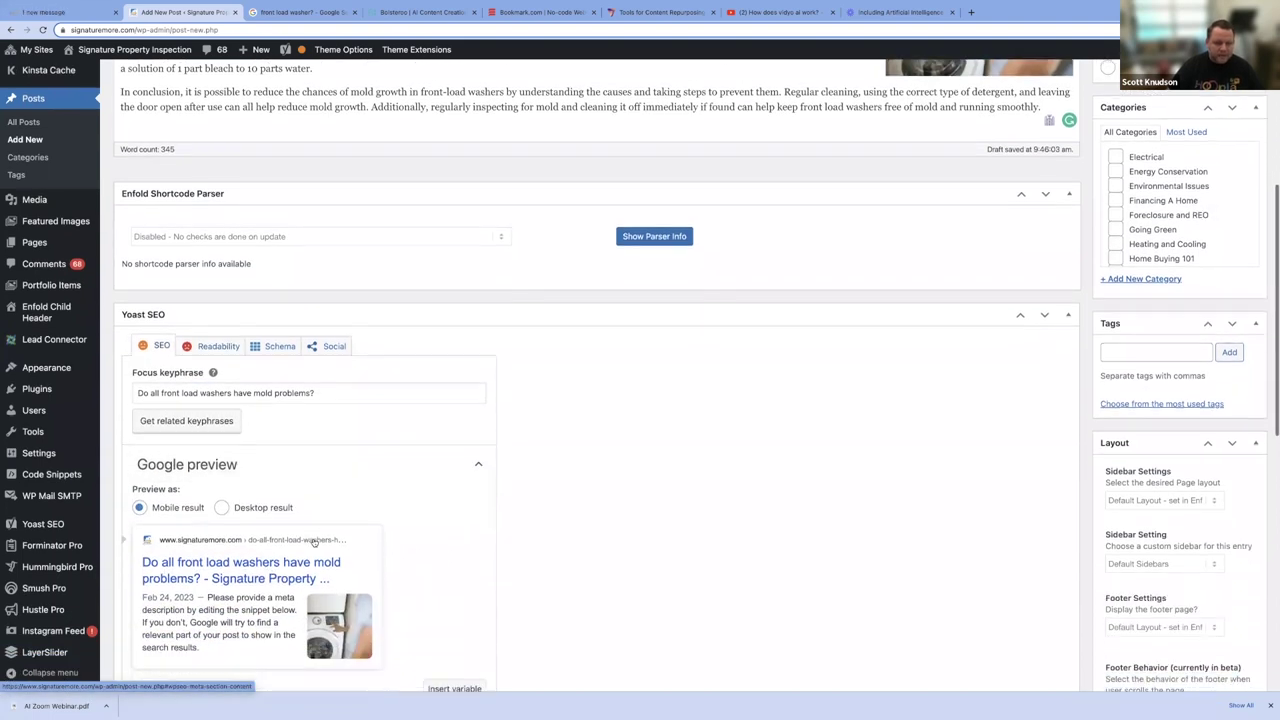
# - Try to link the word "washer" in the paragraph on other causes of mold to the "What We Check" page, searching for "wash"
pyautogui.scroll(8, 314, 541)
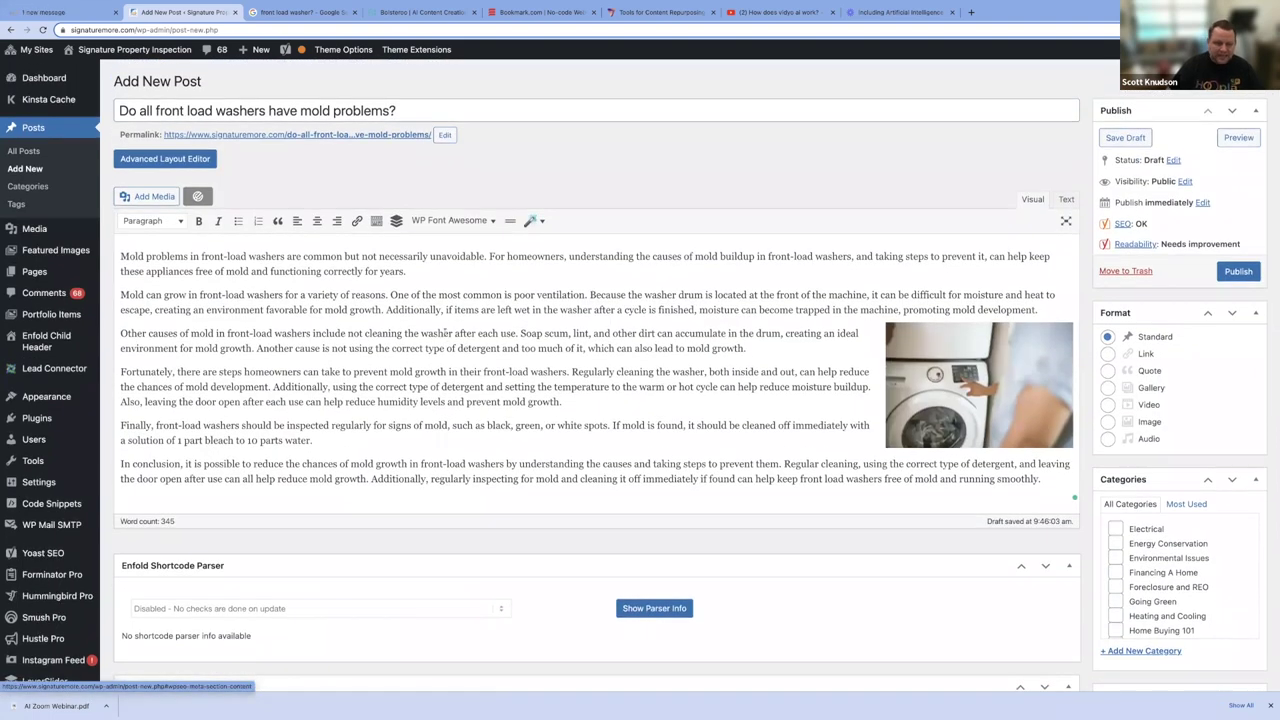
pyautogui.moveTo(452, 335); pyautogui.dragTo(420, 335)
pyautogui.click(357, 221)
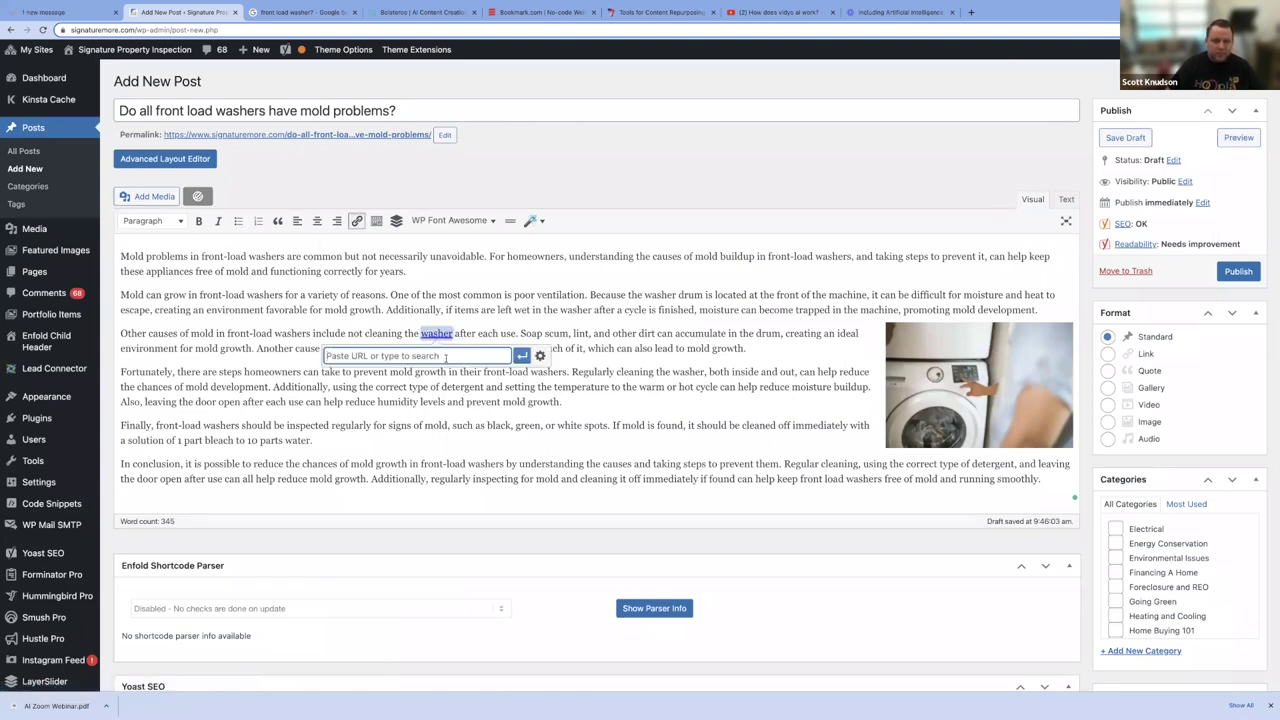
pyautogui.write('wash')
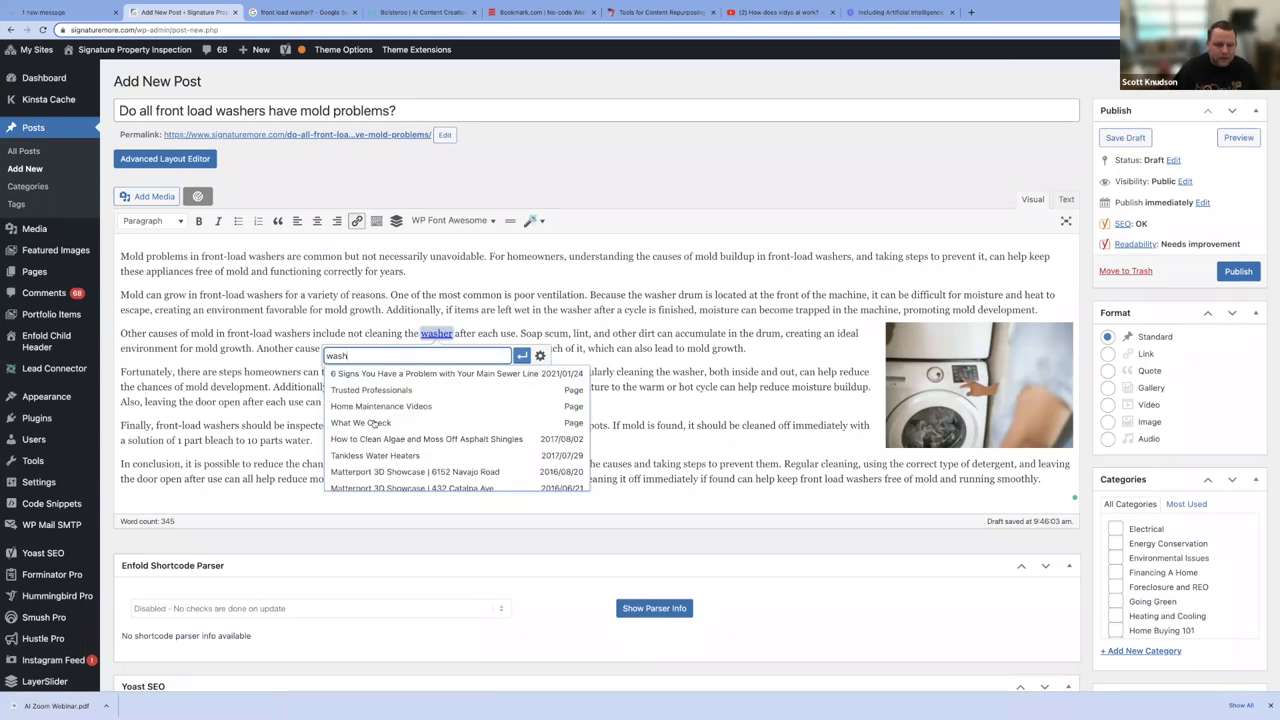
pyautogui.press('BackSpace')
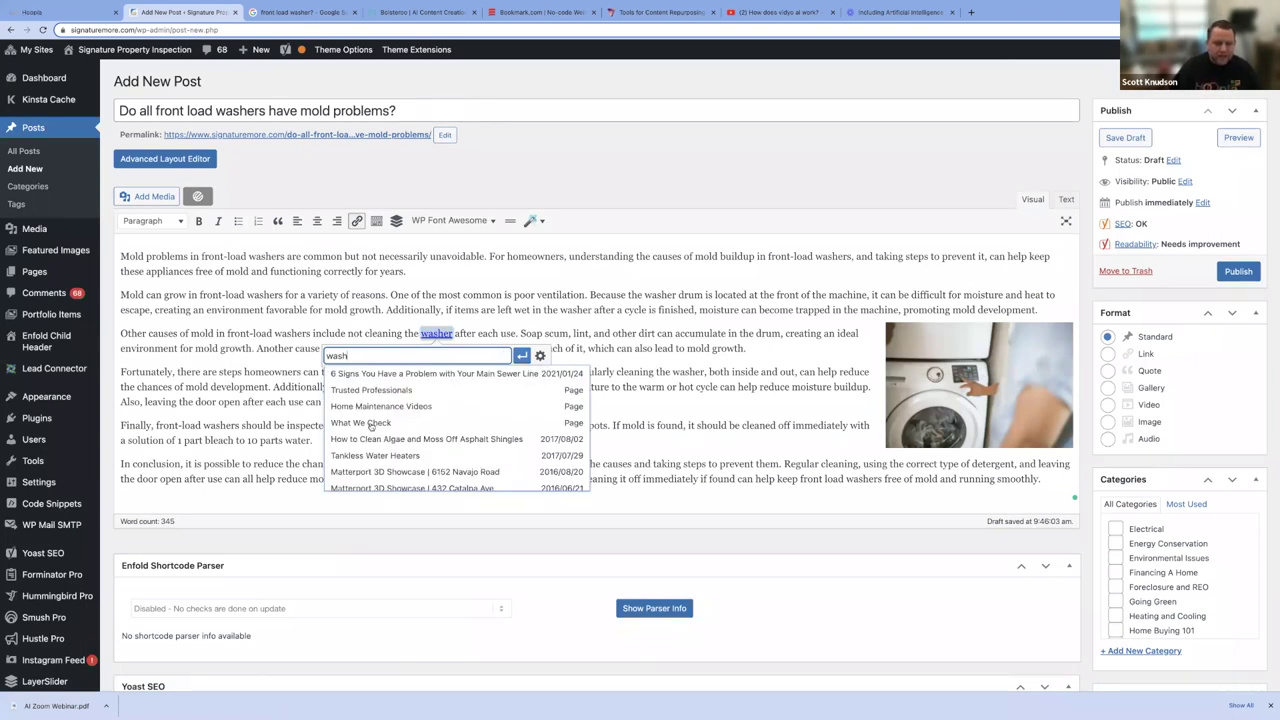
pyautogui.click(370, 423)
pyautogui.click(634, 410)
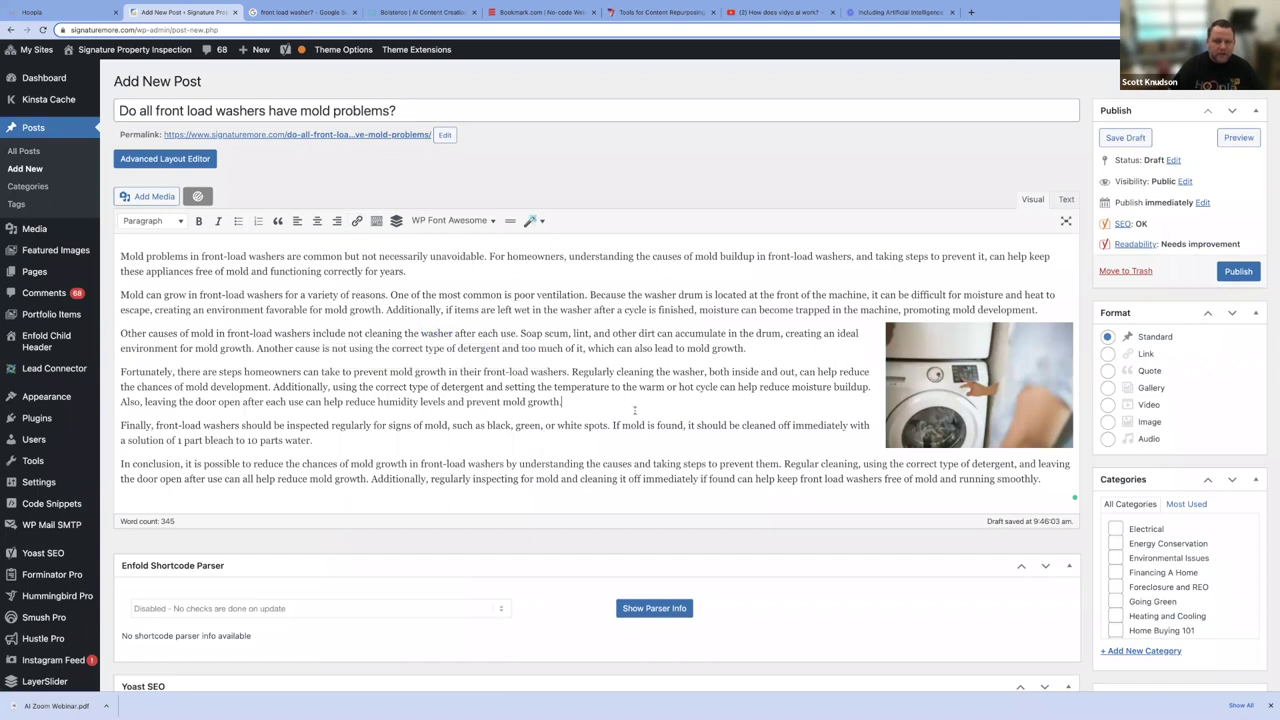
pyautogui.moveTo(655, 371); pyautogui.dragTo(616, 371)
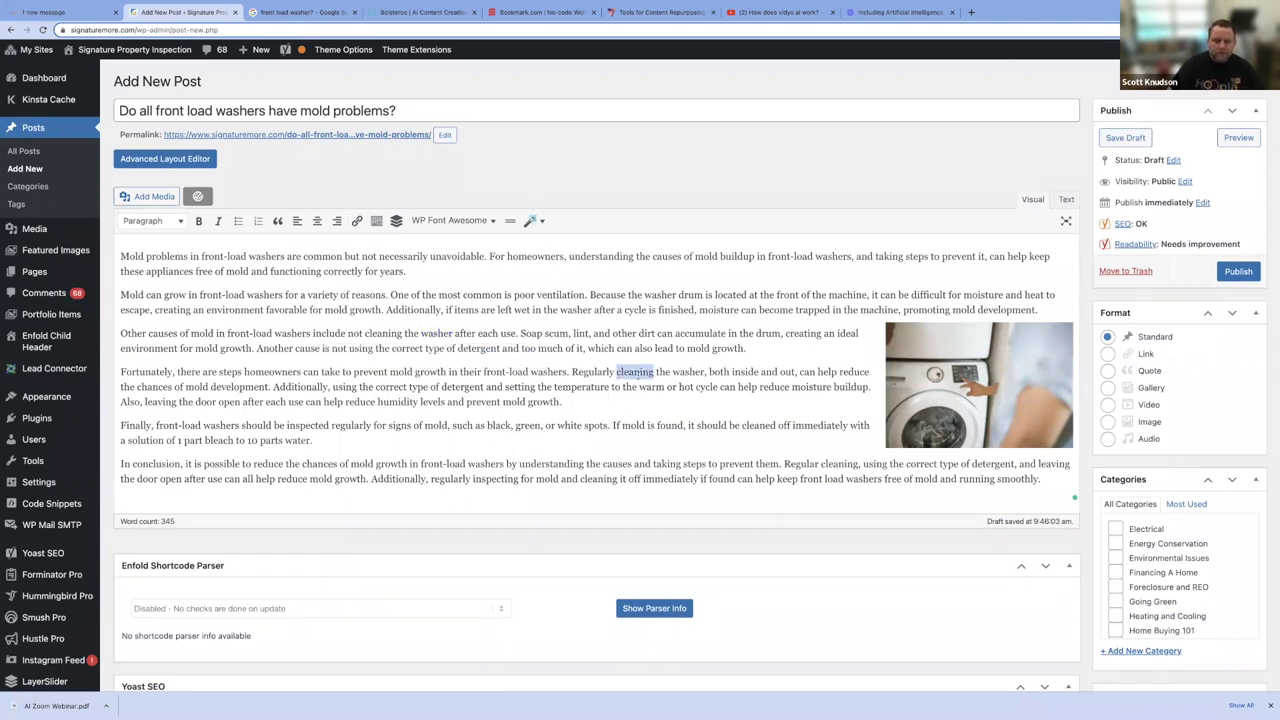
pyautogui.rightClick(640, 371)
pyautogui.click(356, 220)
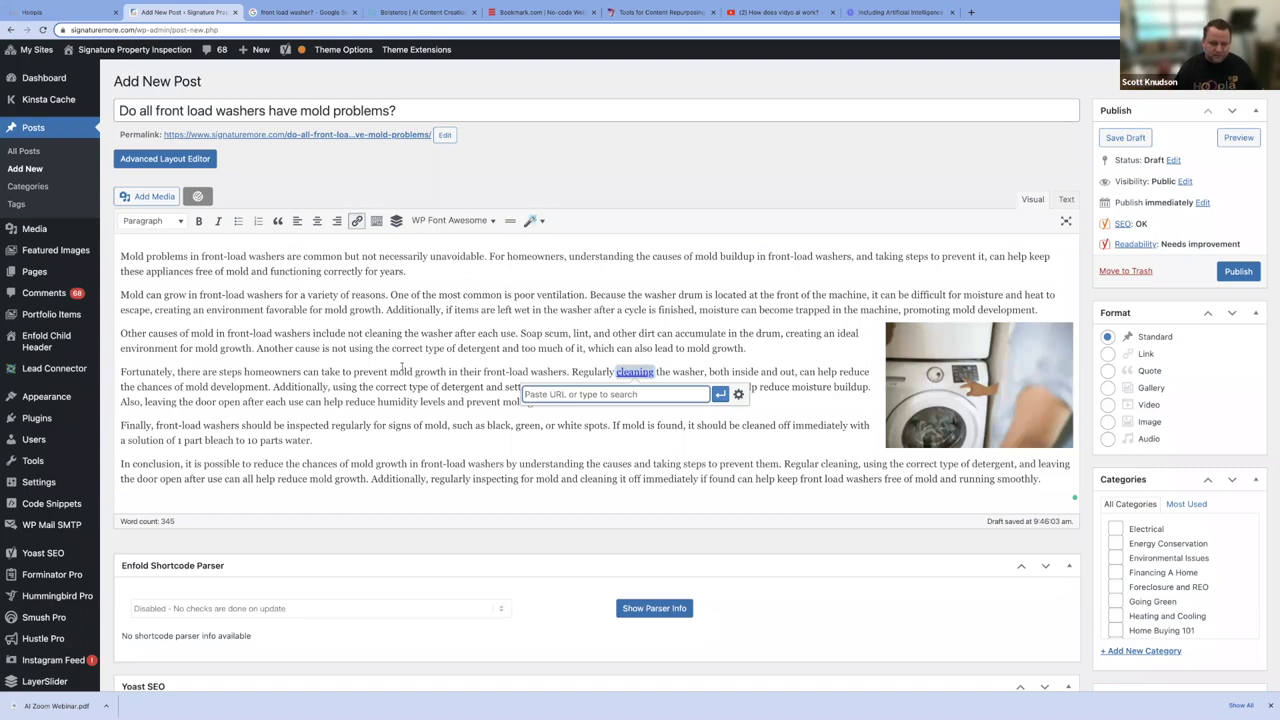
pyautogui.click(411, 368)
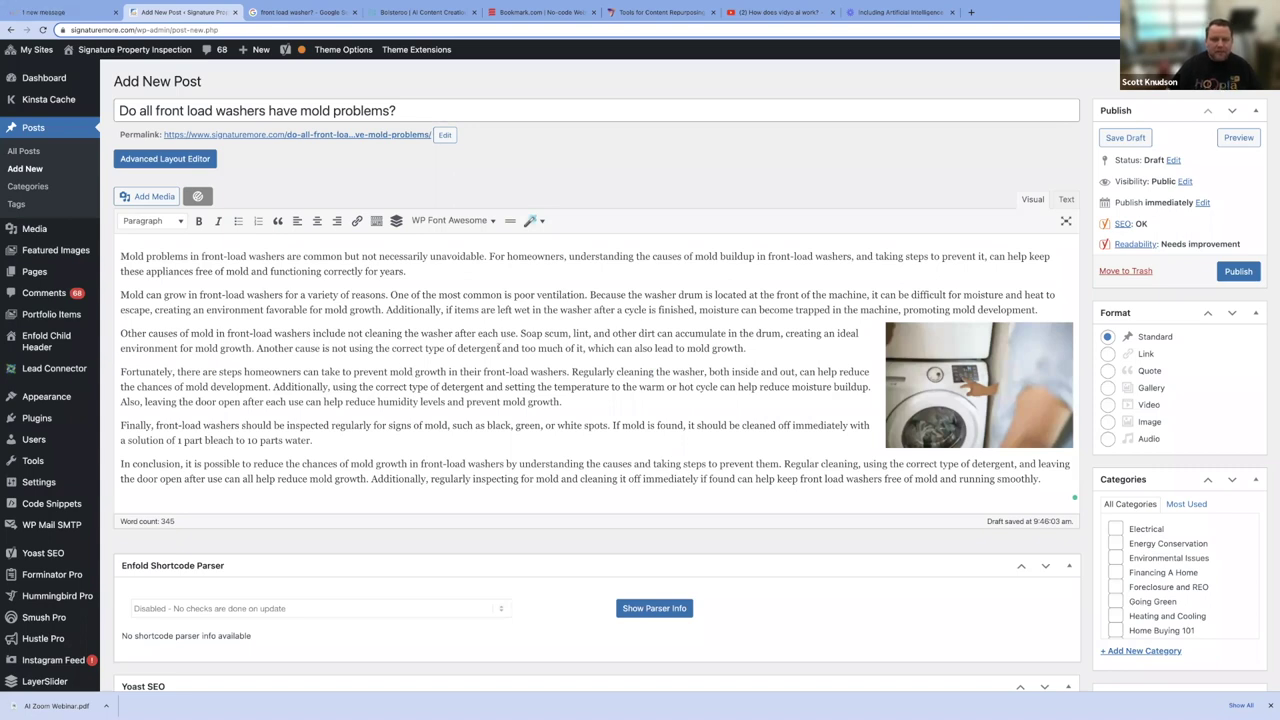
pyautogui.scroll(-3, 700, 380)
pyautogui.scroll(3, 963, 297)
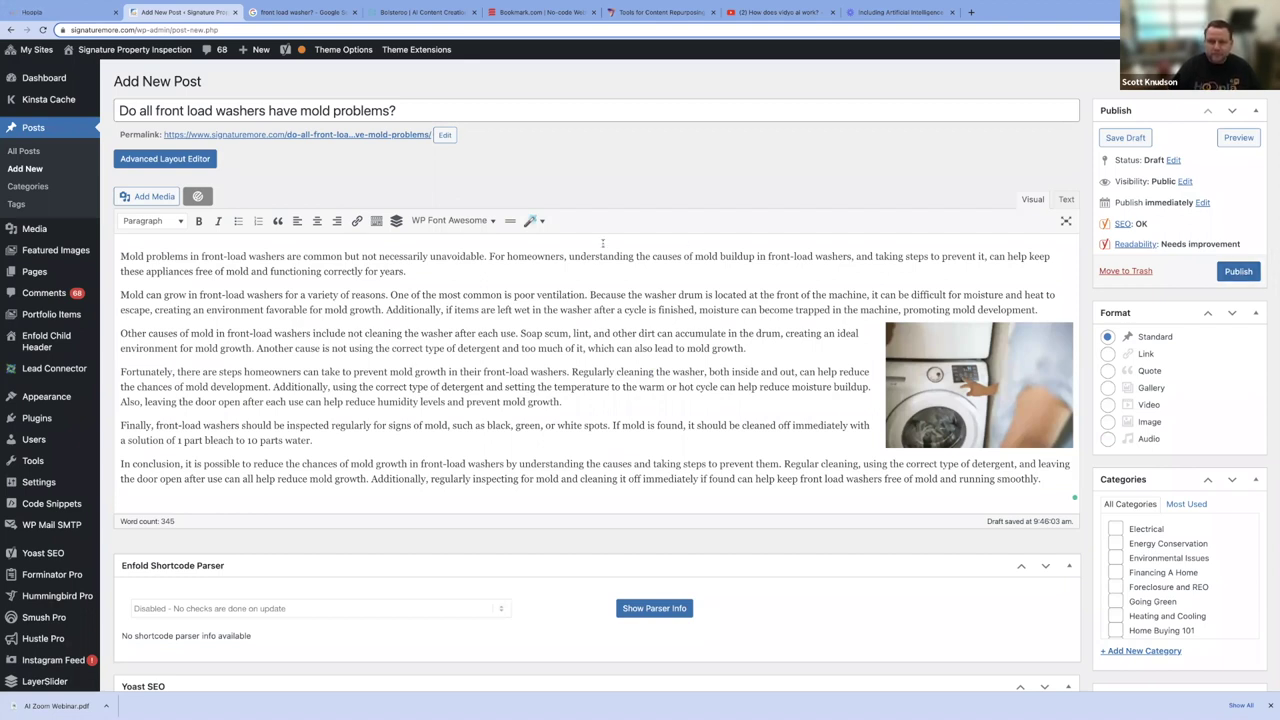
# - Switch to the webinar presentation and advance it past the social media post slide to the Bolsteroo slide
pyautogui.click(70, 12)
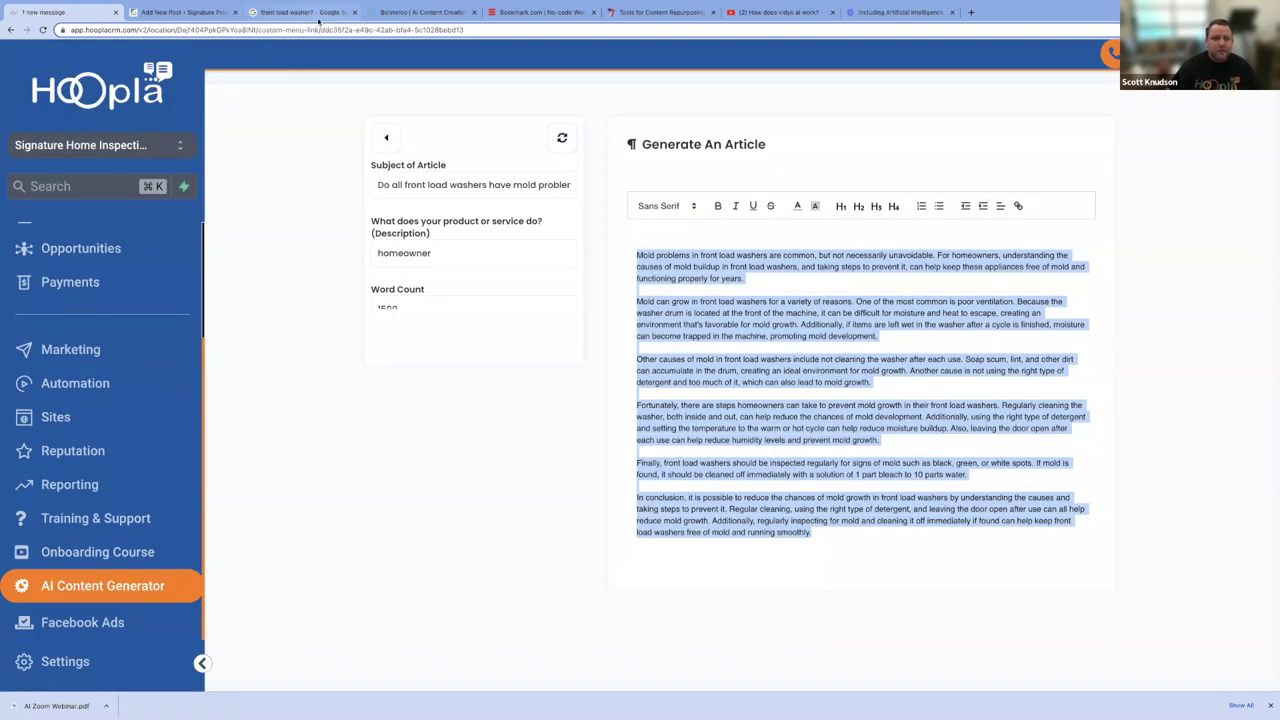
pyautogui.hotkey('ctrl', 'Right')
pyautogui.press('Right')
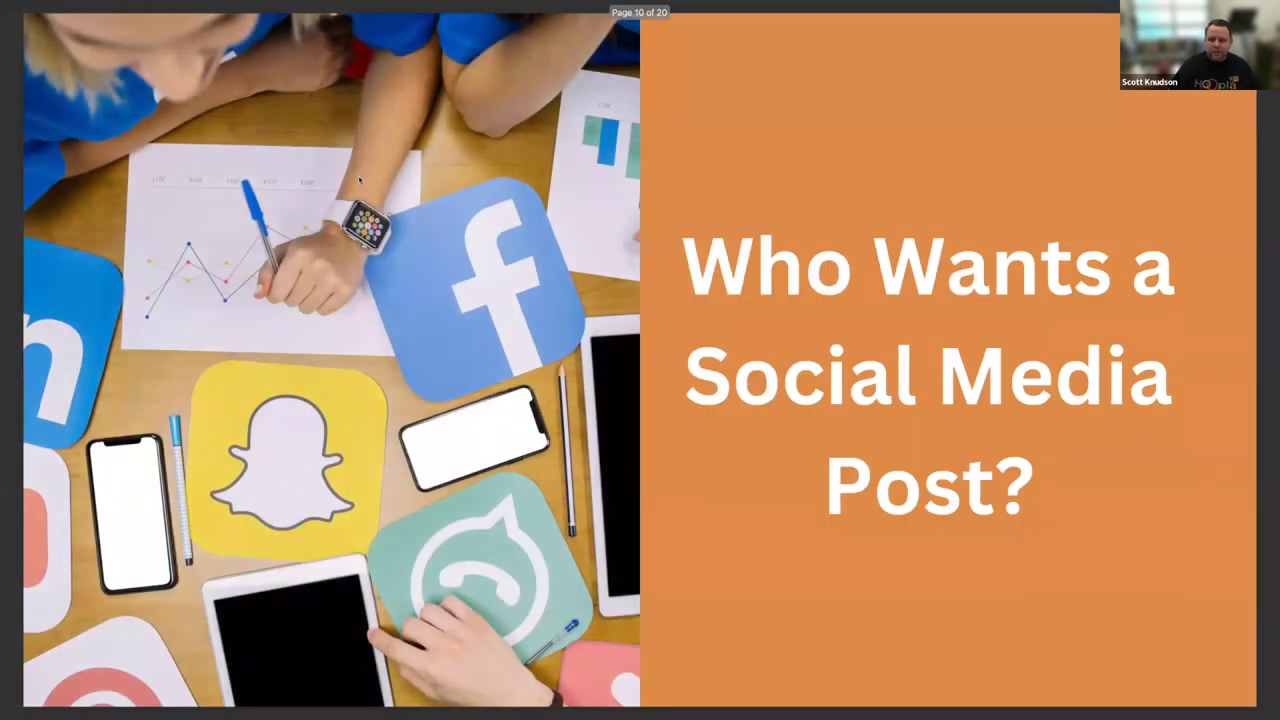
pyautogui.press('Right')
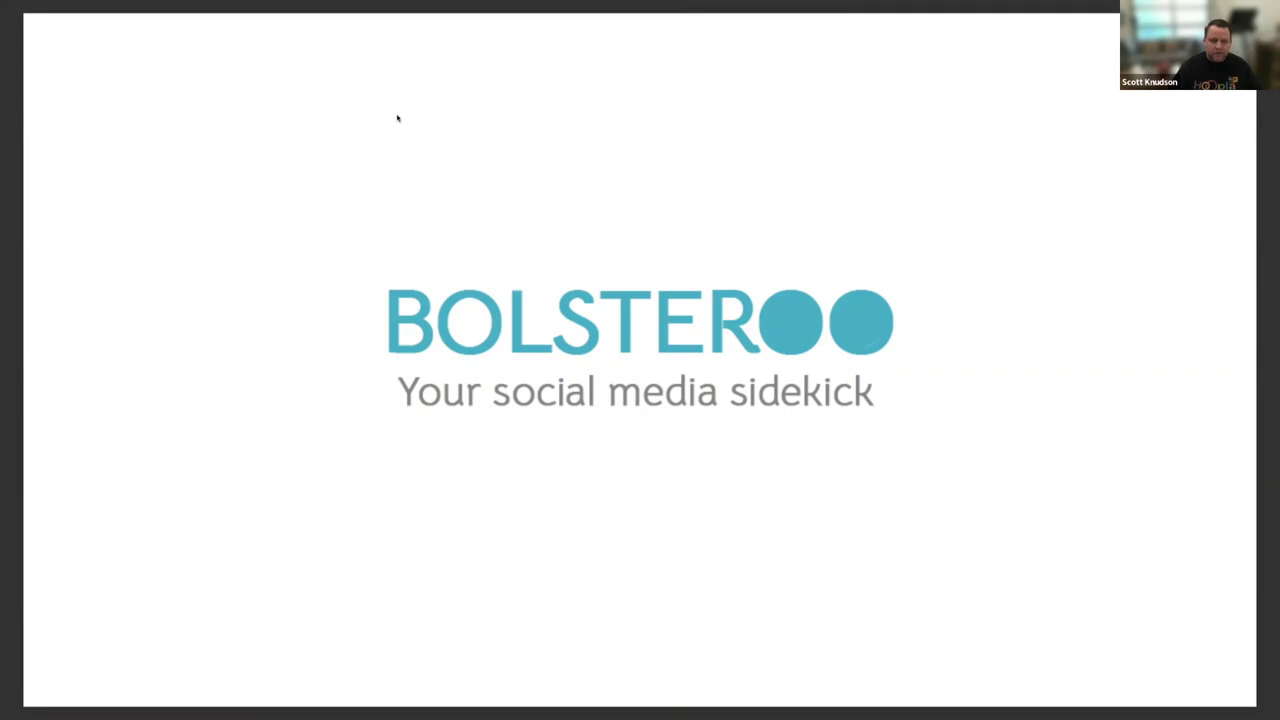
pyautogui.press('Right')
pyautogui.press('Left')
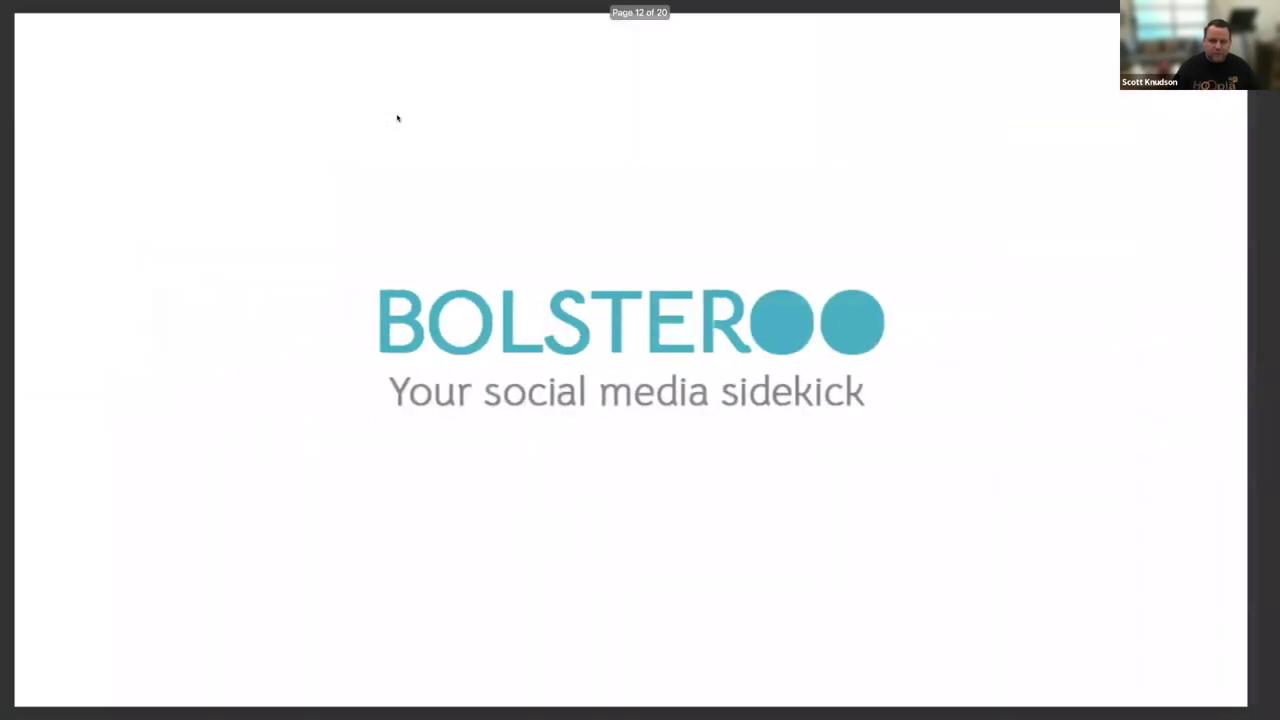
# - Switch back to the browser, bring up the Bolsteroo website and reload it to get the latest version
pyautogui.hotkey('alt', 'Tab')
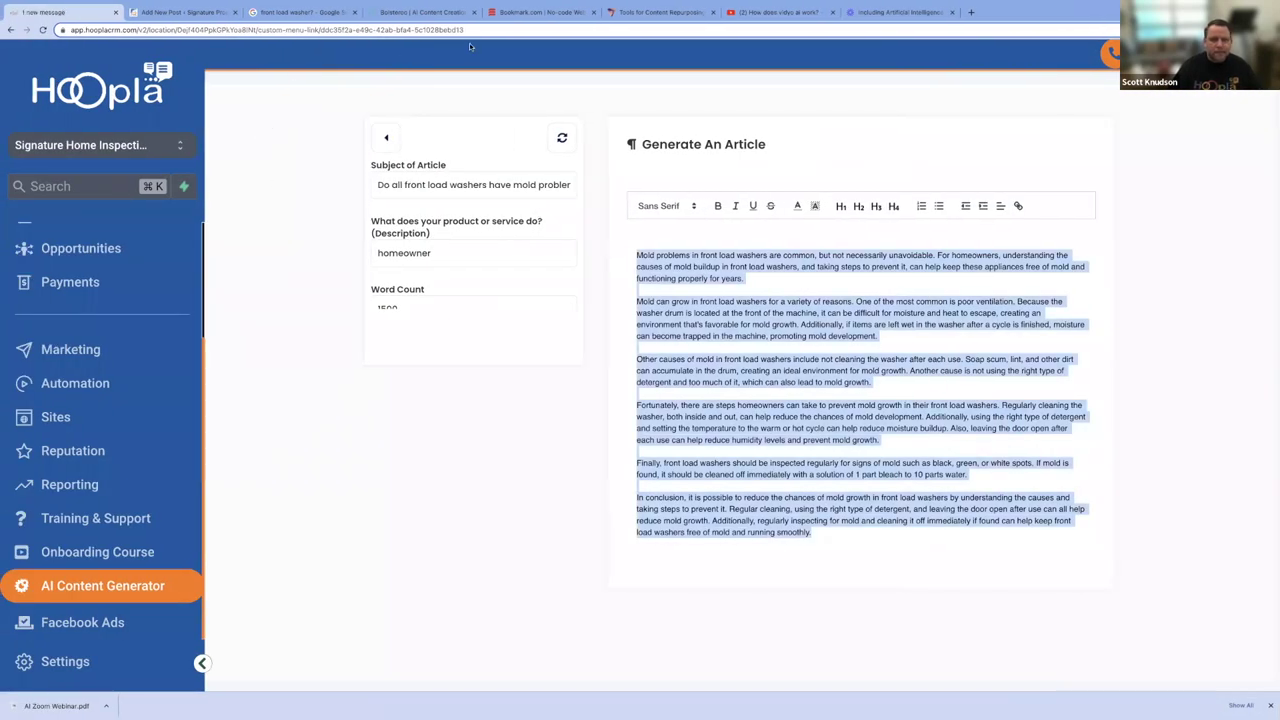
pyautogui.click(420, 12)
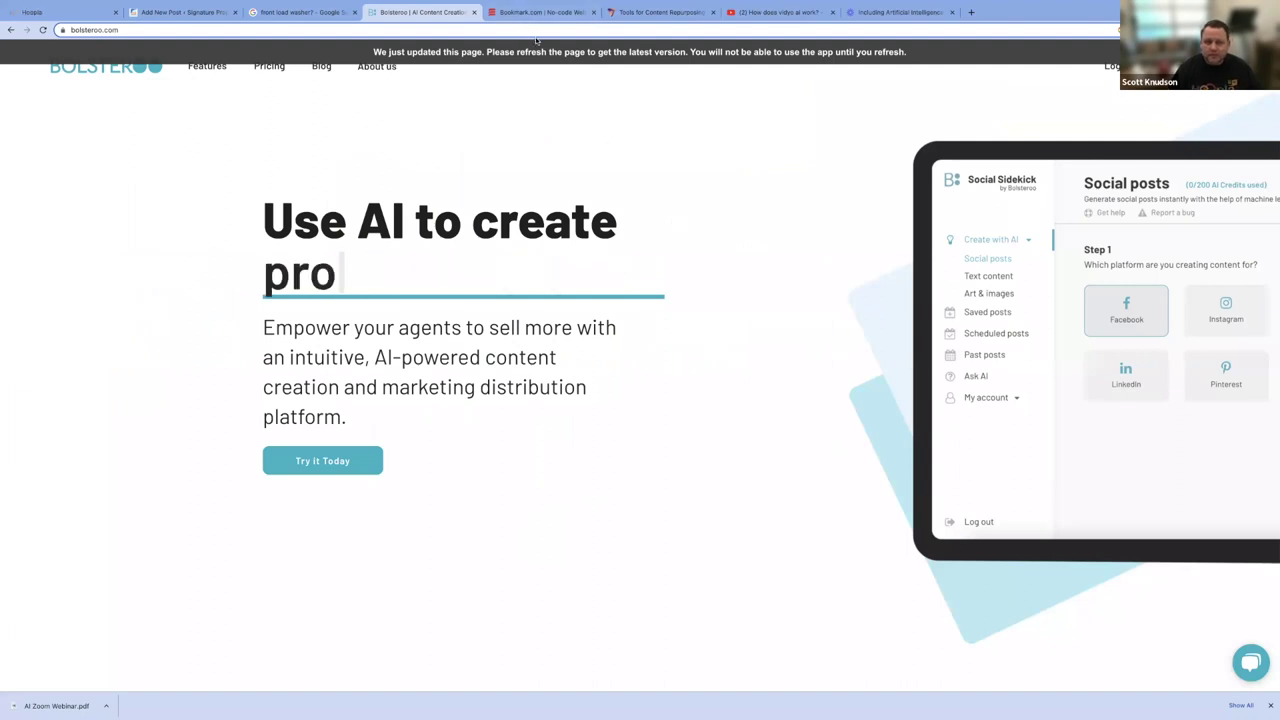
pyautogui.hotkey('ctrl', 'r')
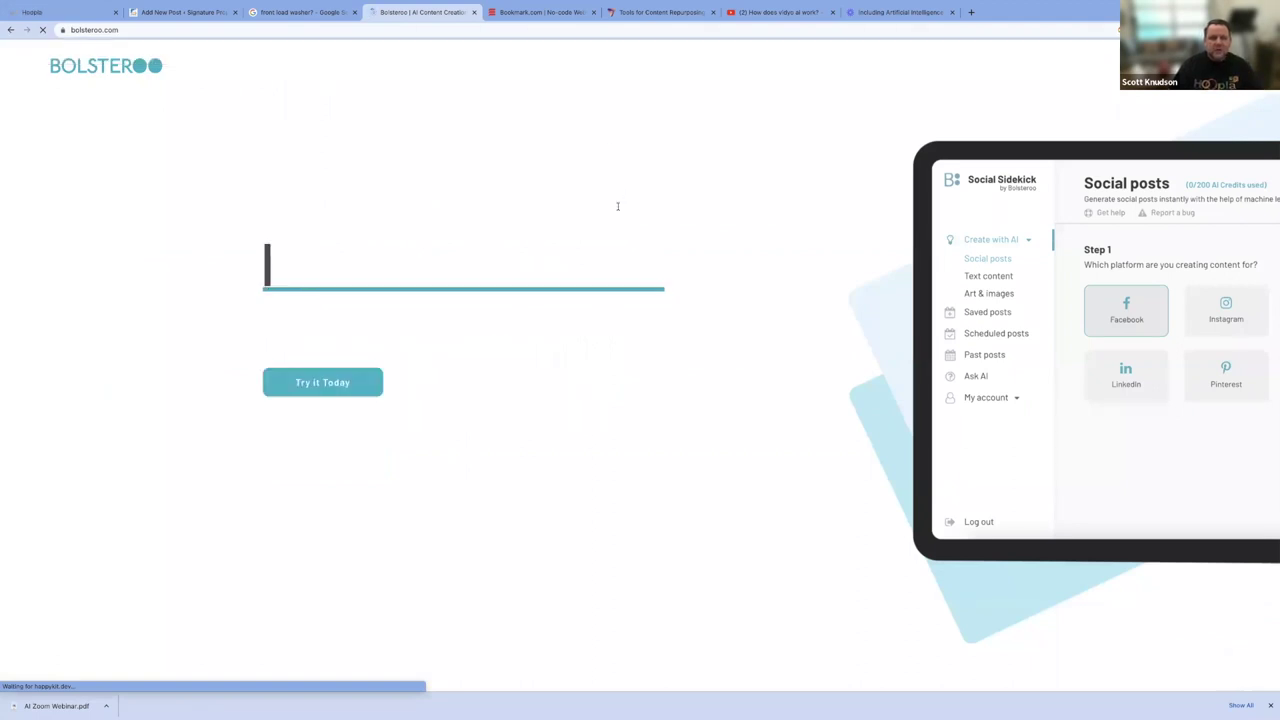
# - Play Bolsteroo's "Easy Social Content Creation Using AI" video from its home page in full screen and raise the volume
pyautogui.scroll(-2, 614, 206)
pyautogui.scroll(-5, 616, 210)
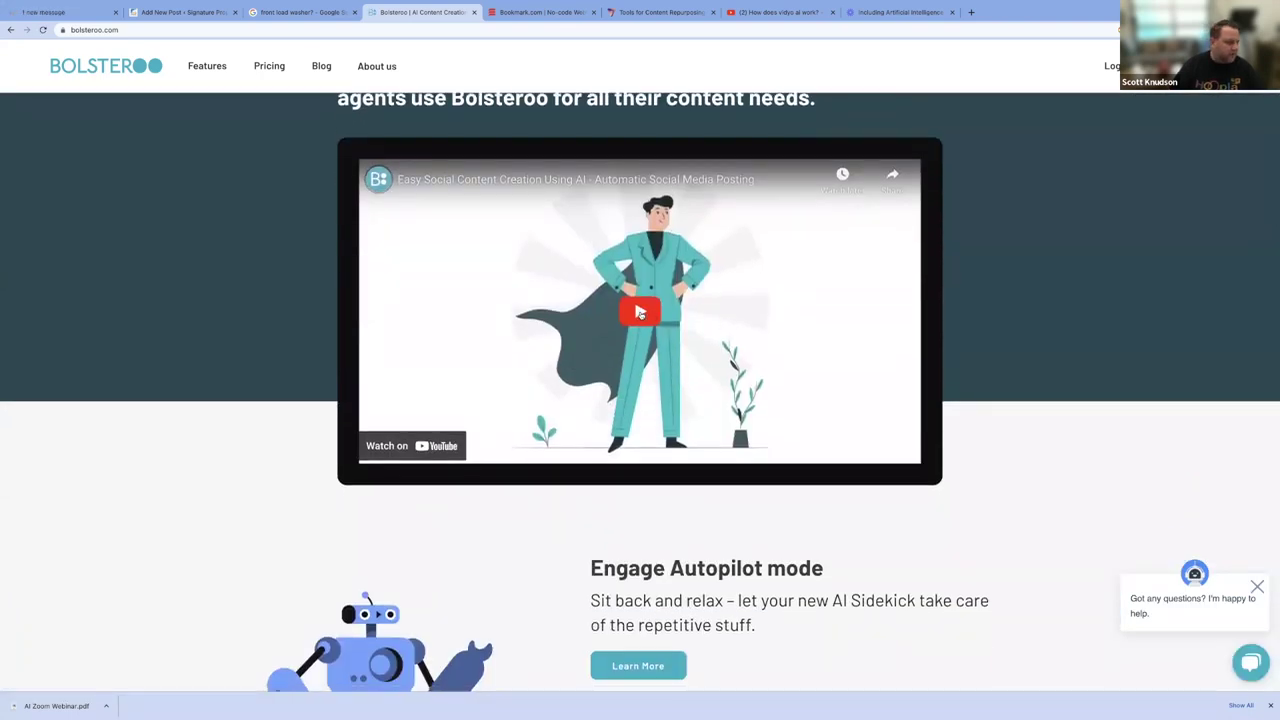
pyautogui.click(640, 312)
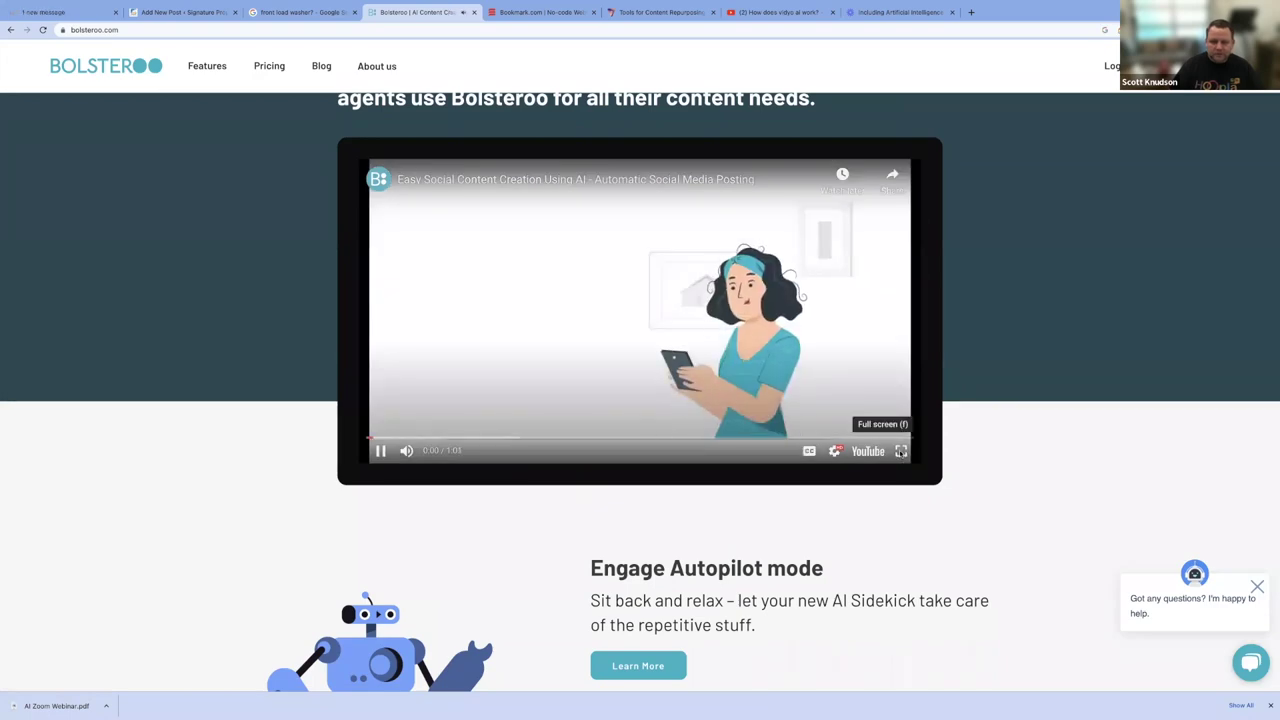
pyautogui.click(900, 449)
pyautogui.press('XF86AudioRaiseVolume')
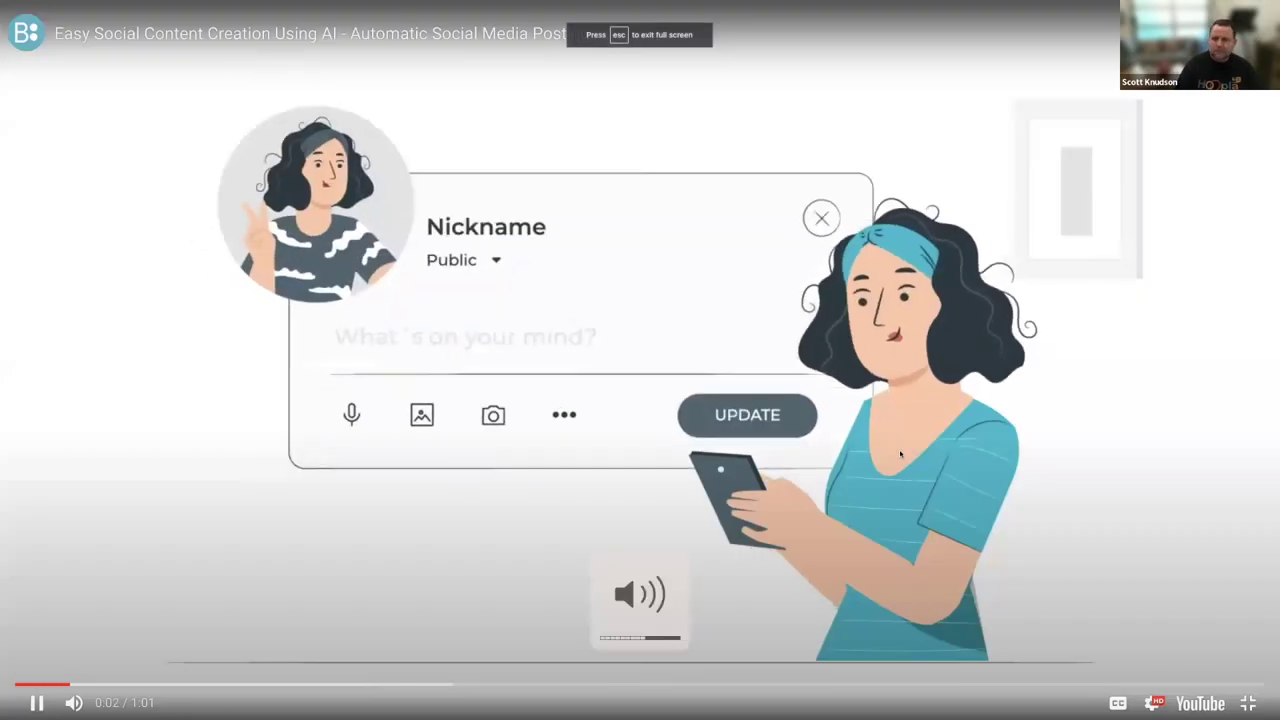
pyautogui.press('Up')
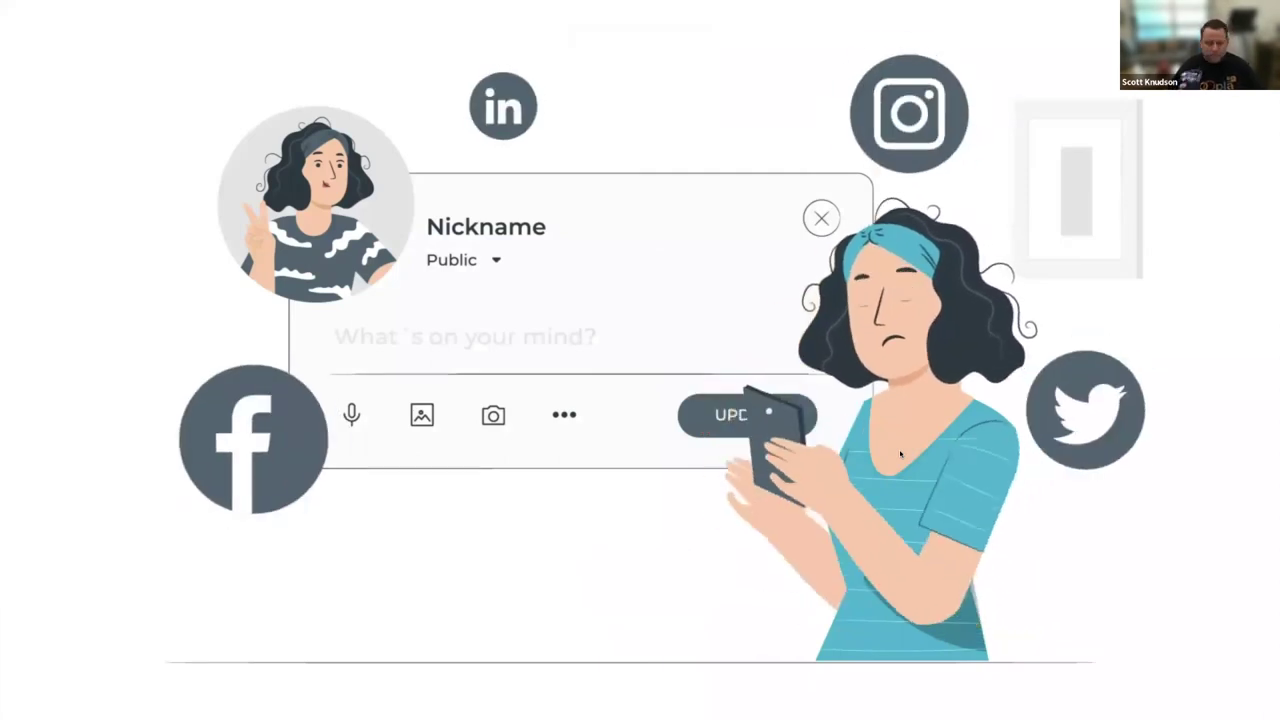